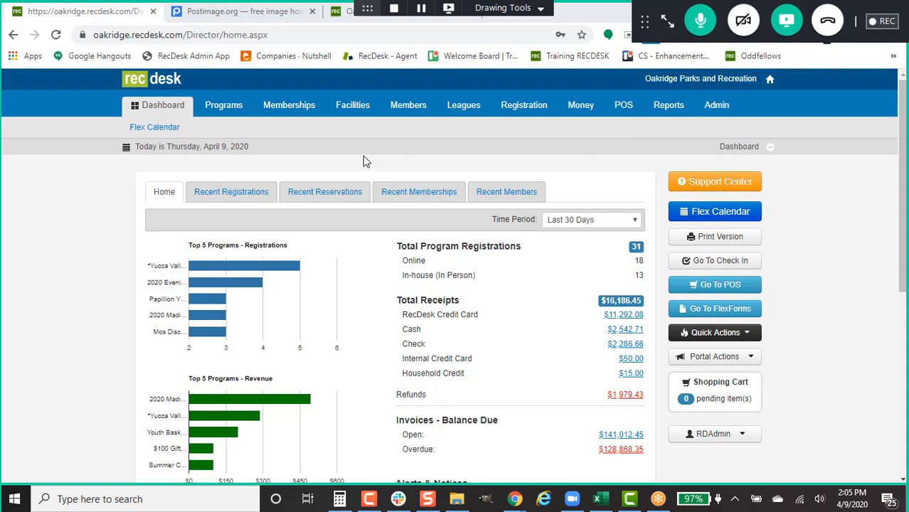
Step: Open the *Dayton Building Permit Example program from the Programs list
{"action": "left_click", "coordinate": [239, 117]}
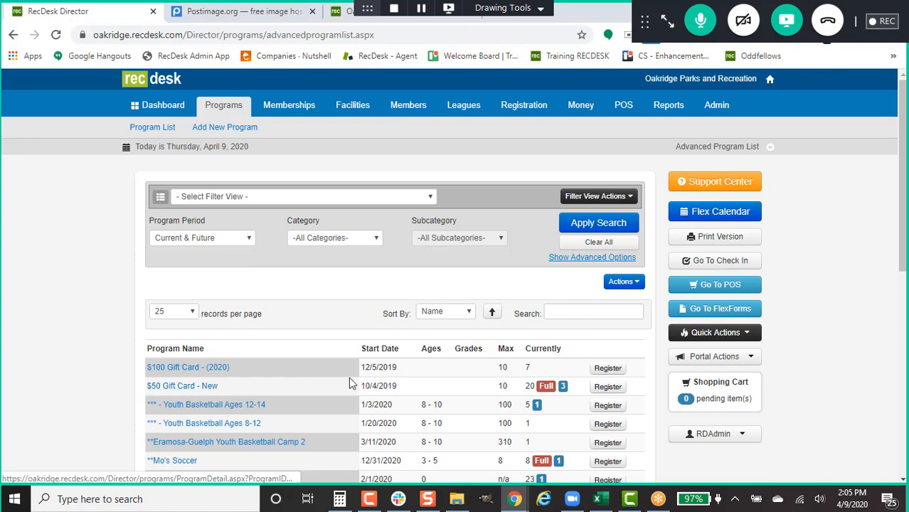
{"action": "scroll", "coordinate": [238, 377], "scroll_direction": "down", "scroll_amount": 2}
{"action": "left_click", "coordinate": [242, 345]}
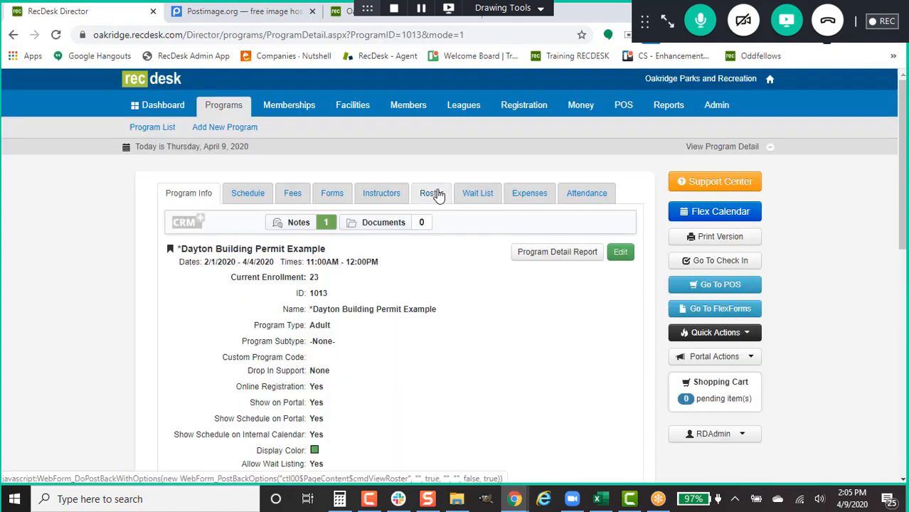
Step: From the program's Roster, email all participants as To, opening a Gmail draft with their addresses
{"action": "left_click", "coordinate": [431, 192]}
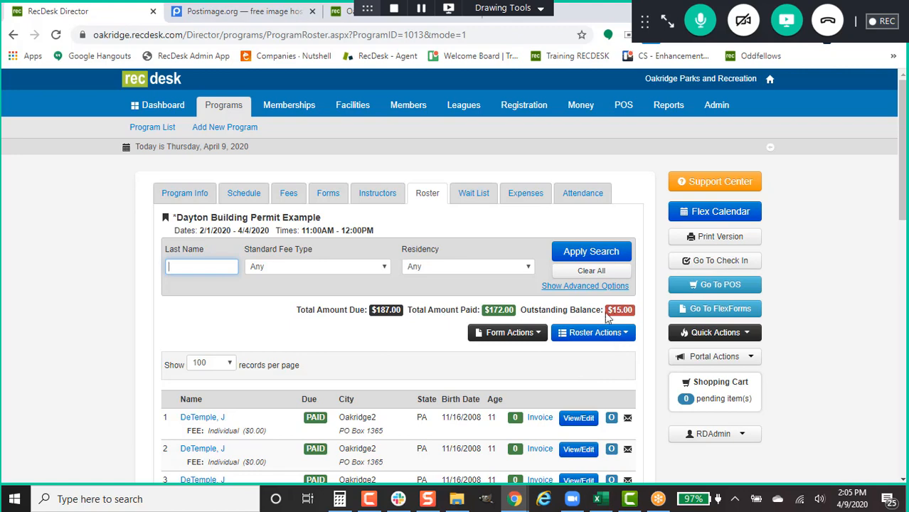
{"action": "left_click", "coordinate": [594, 335]}
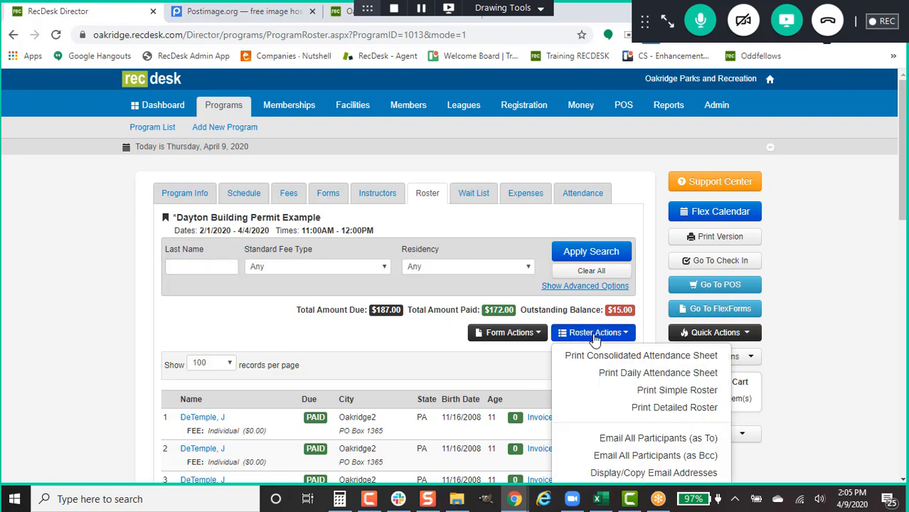
{"action": "scroll", "coordinate": [603, 349], "scroll_direction": "down", "scroll_amount": 1}
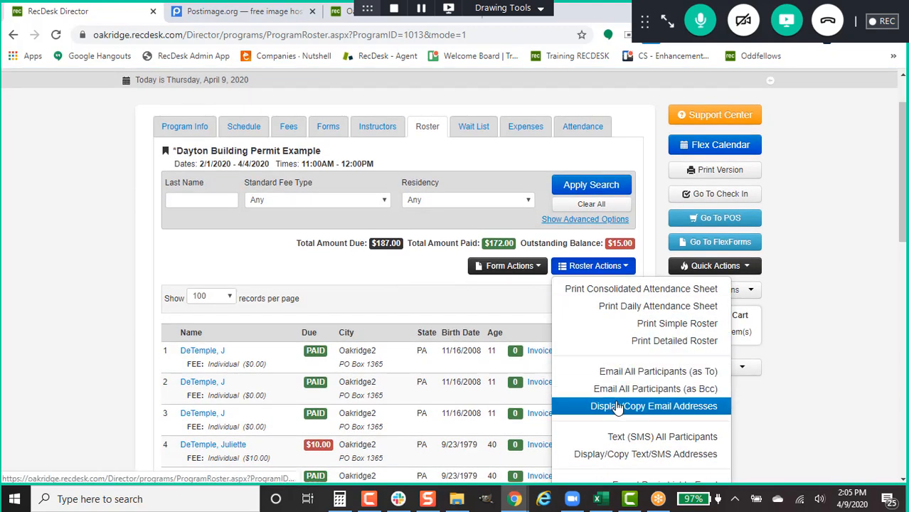
{"action": "left_click", "coordinate": [620, 373]}
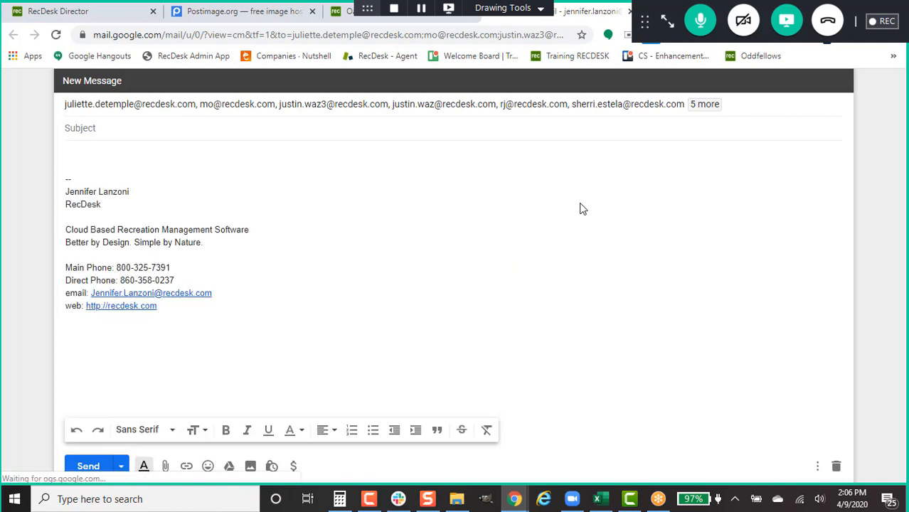
Step: Discard the Gmail draft to return to the Dayton Building Permit Example roster
{"action": "left_click", "coordinate": [836, 465]}
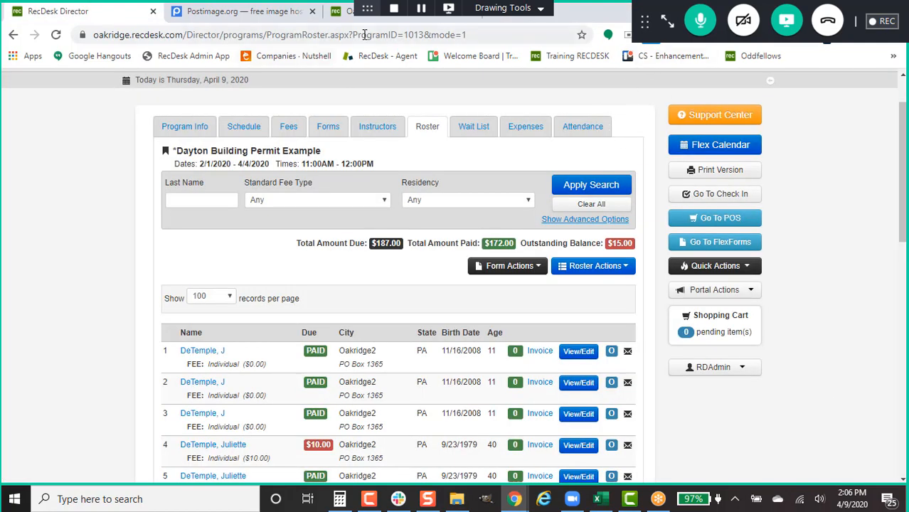
{"action": "mouse_move", "coordinate": [367, 8]}
{"action": "left_mouse_down"}
{"action": "mouse_move", "coordinate": [205, 433]}
{"action": "mouse_move", "coordinate": [8, 509]}
{"action": "left_mouse_up"}
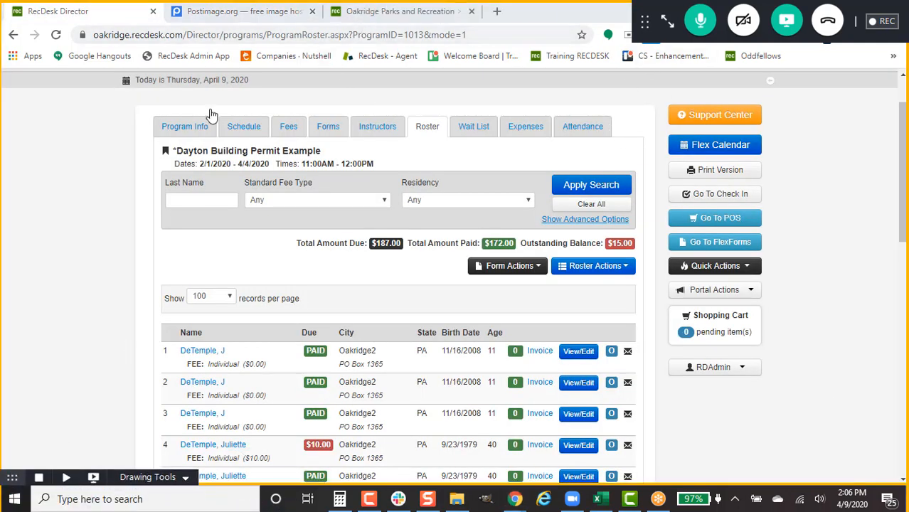
{"action": "left_click_drag", "start_coordinate": [644, 32], "coordinate": [650, 462]}
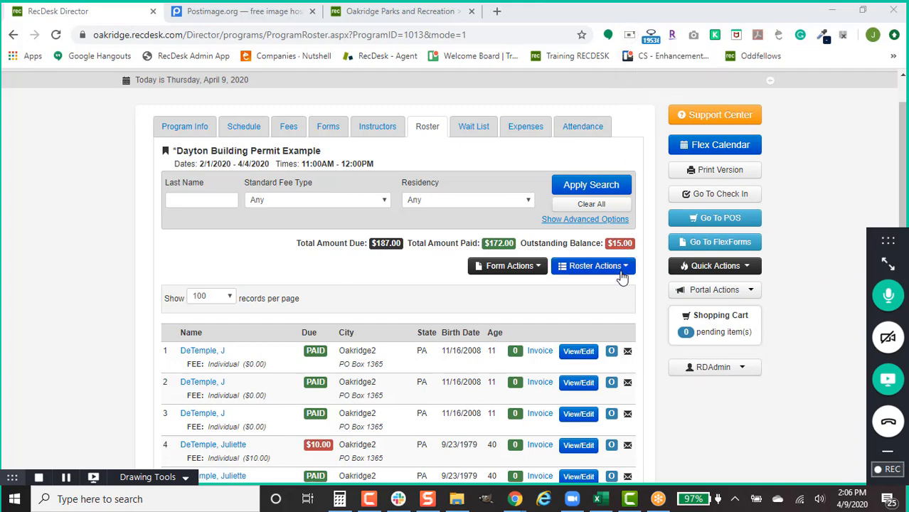
{"action": "scroll", "coordinate": [622, 271], "scroll_direction": "down", "scroll_amount": 1}
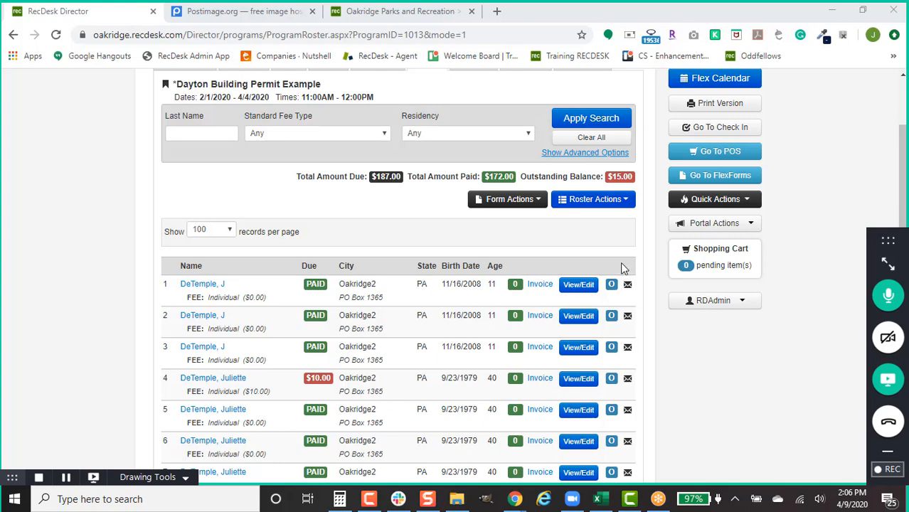
{"action": "left_click", "coordinate": [624, 202]}
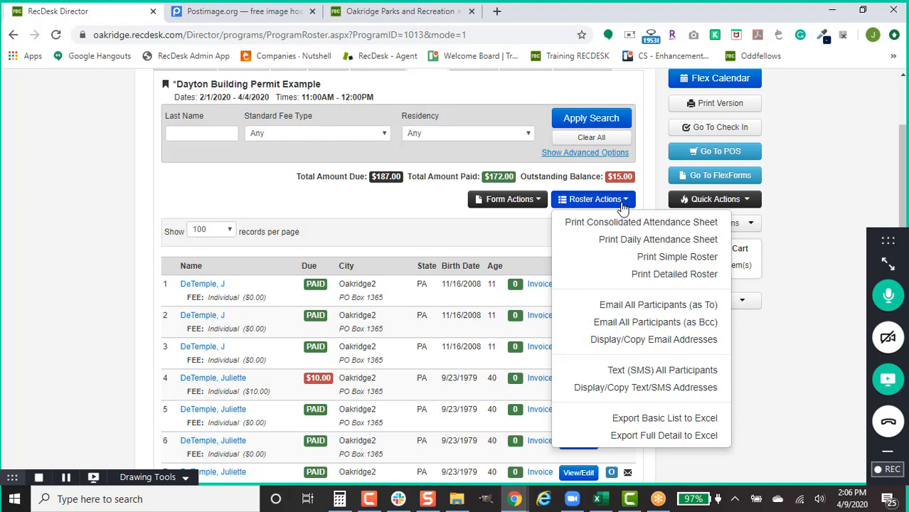
{"action": "left_click", "coordinate": [624, 339]}
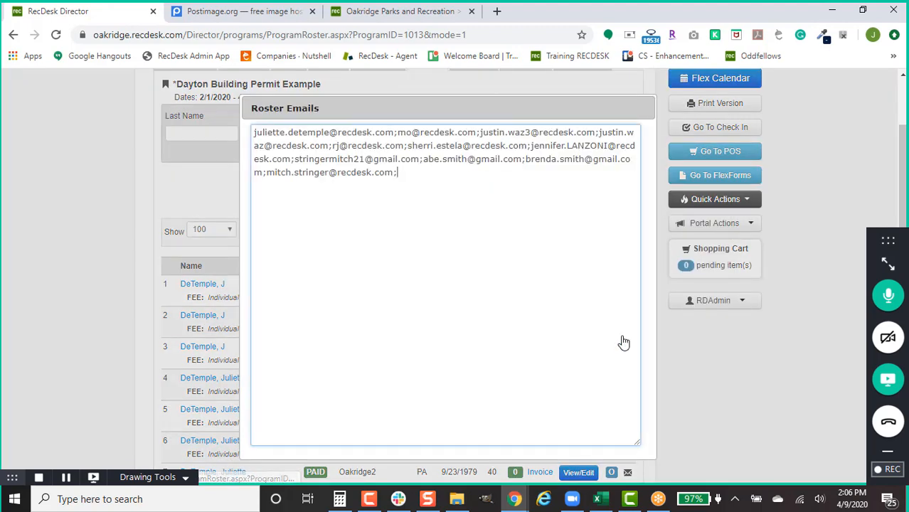
{"action": "left_click_drag", "start_coordinate": [419, 178], "coordinate": [240, 131]}
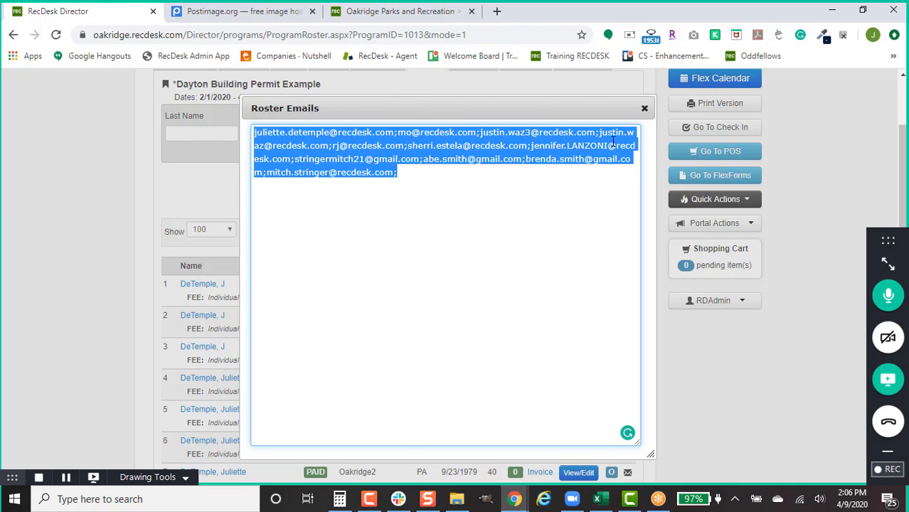
{"action": "left_click", "coordinate": [644, 108]}
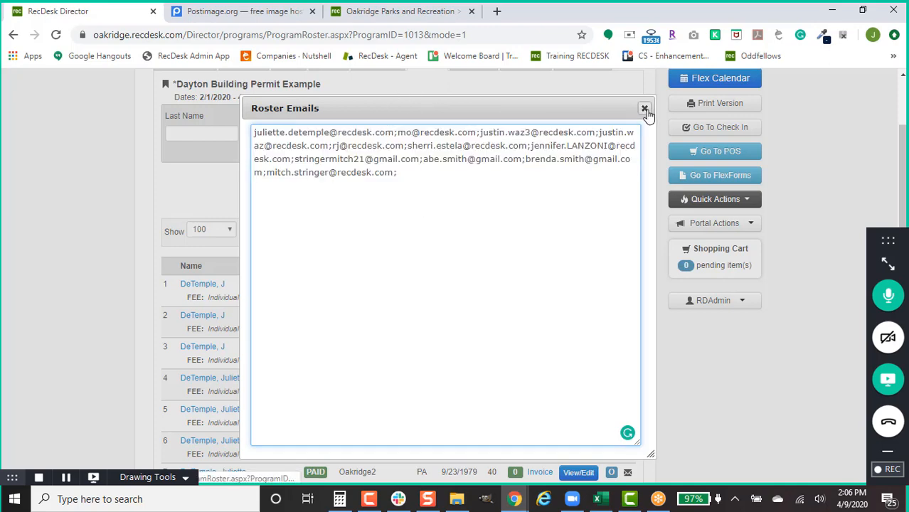
{"action": "scroll", "coordinate": [487, 233], "scroll_direction": "up", "scroll_amount": 2}
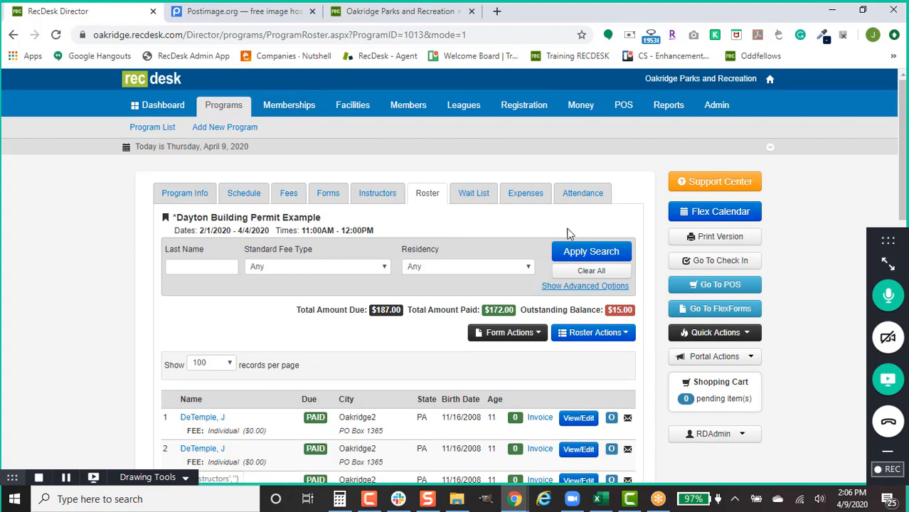
Step: Open the Youth Basketball Ages 12-14 league and view, then close, its Text/SMS address list
{"action": "left_click", "coordinate": [466, 105]}
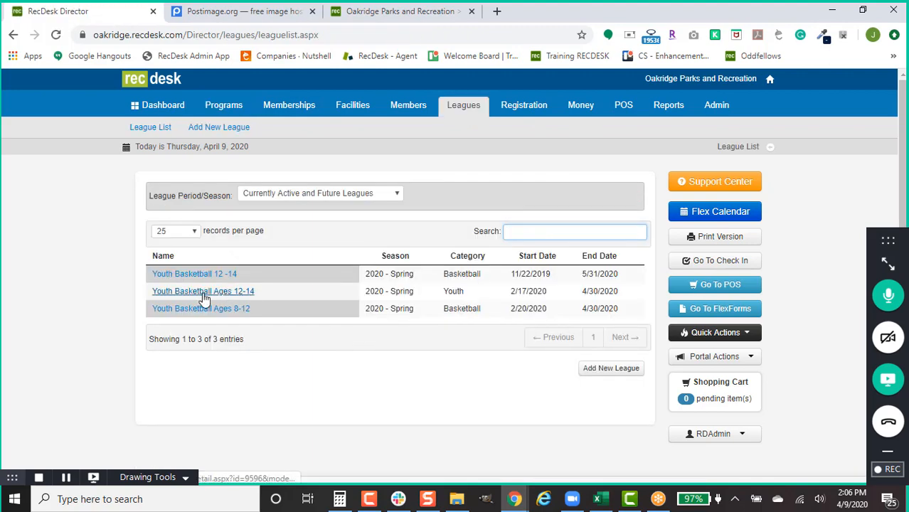
{"action": "left_click", "coordinate": [205, 292]}
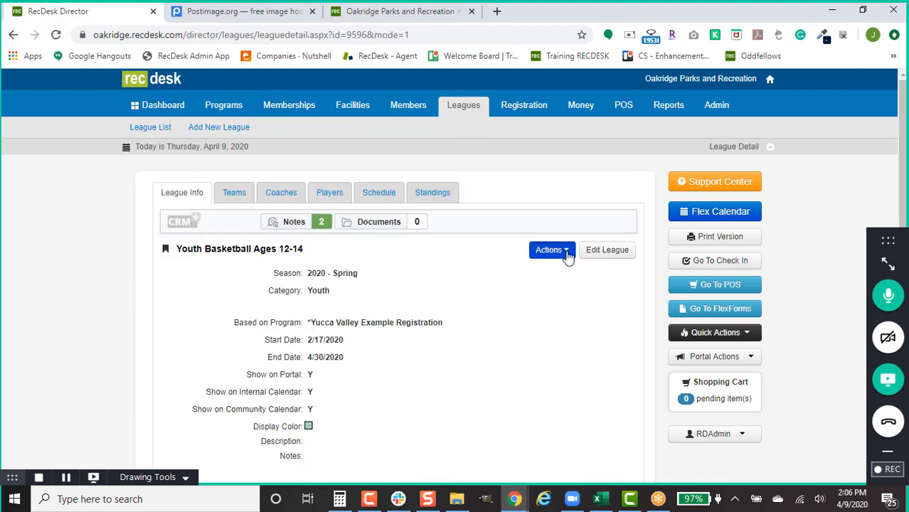
{"action": "left_click", "coordinate": [566, 251]}
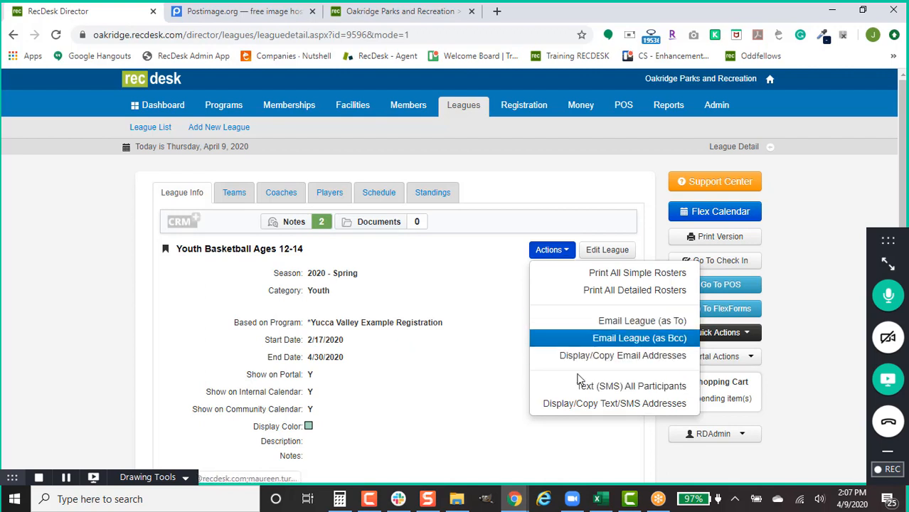
{"action": "left_click", "coordinate": [651, 403]}
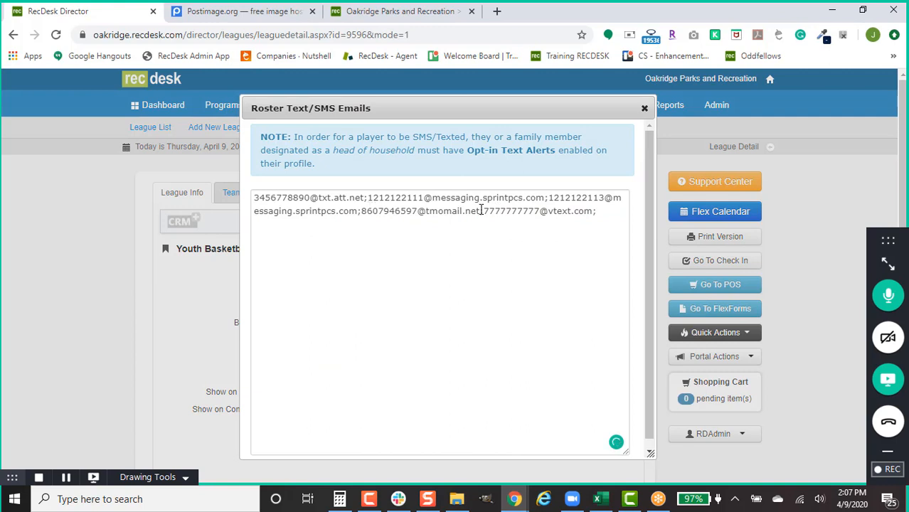
{"action": "left_click_drag", "start_coordinate": [484, 211], "coordinate": [594, 212]}
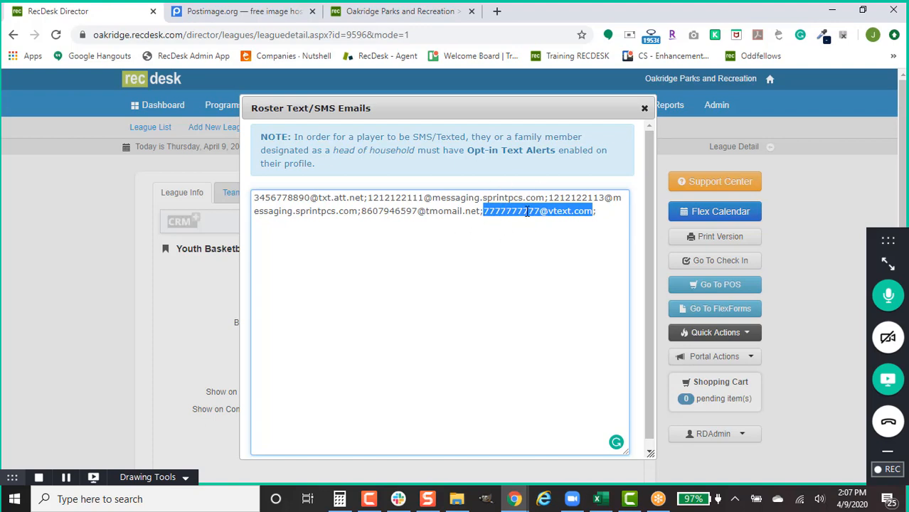
{"action": "left_click", "coordinate": [644, 109]}
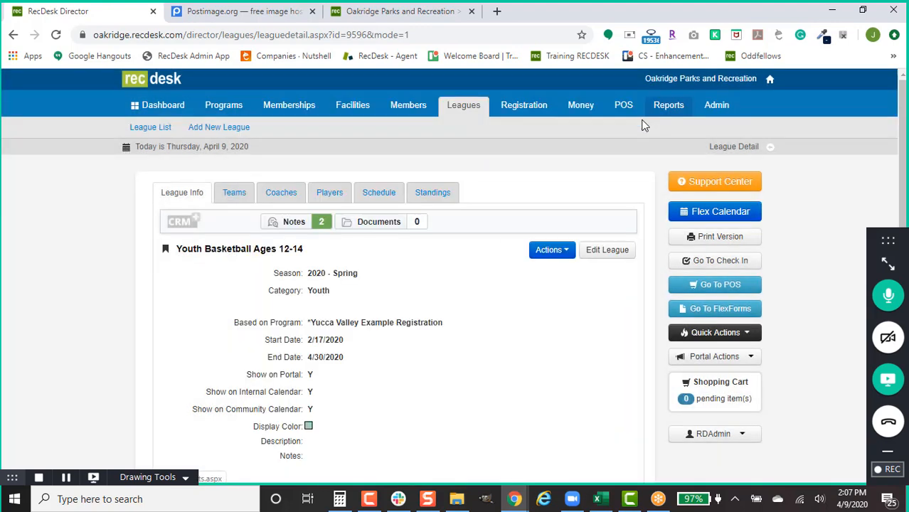
{"action": "left_click", "coordinate": [557, 249]}
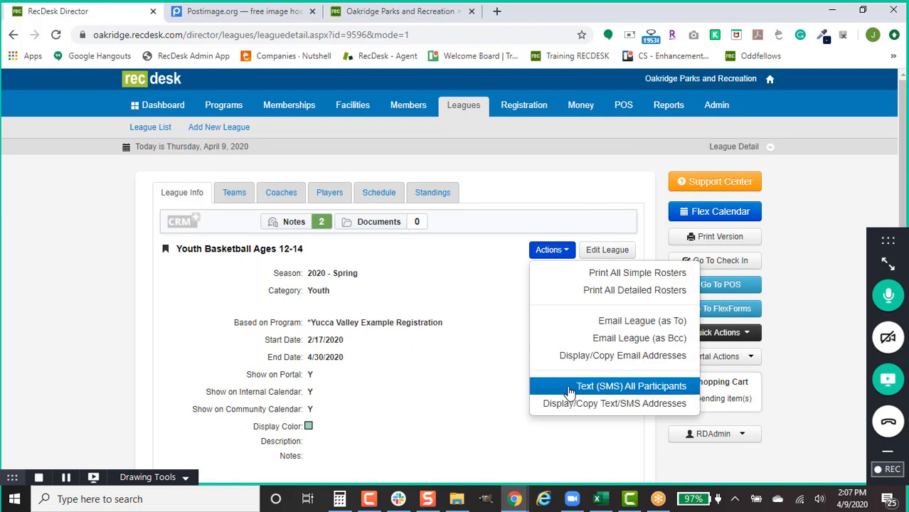
{"action": "left_click", "coordinate": [597, 386]}
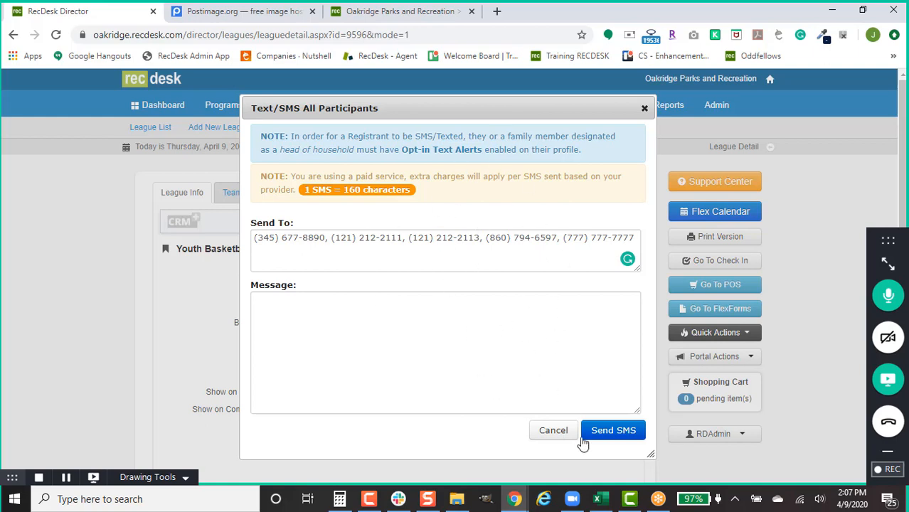
{"action": "left_click", "coordinate": [560, 434]}
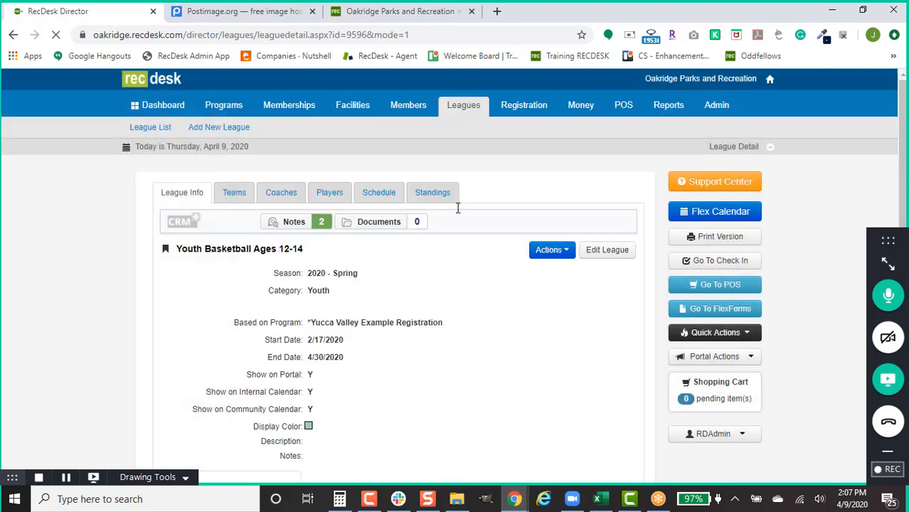
{"action": "left_click", "coordinate": [404, 114]}
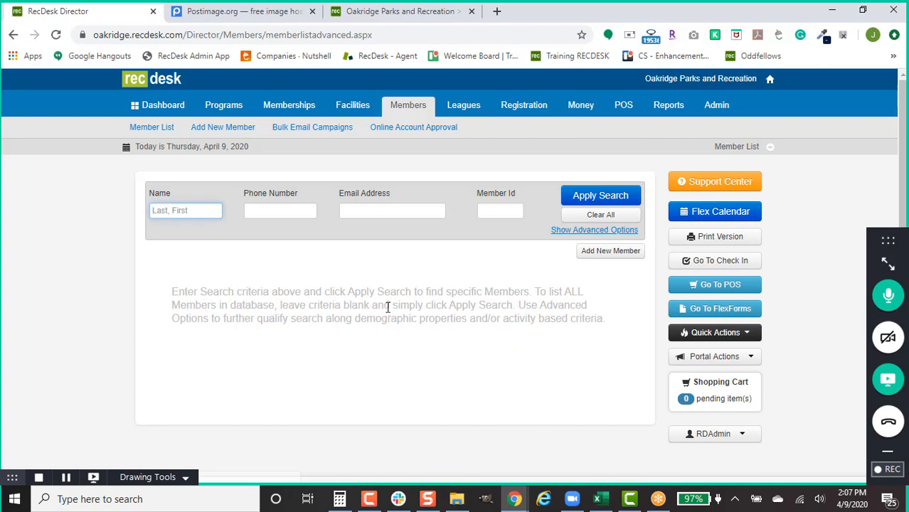
Step: List all members and start an Excel export of the member list
{"action": "left_click", "coordinate": [599, 196]}
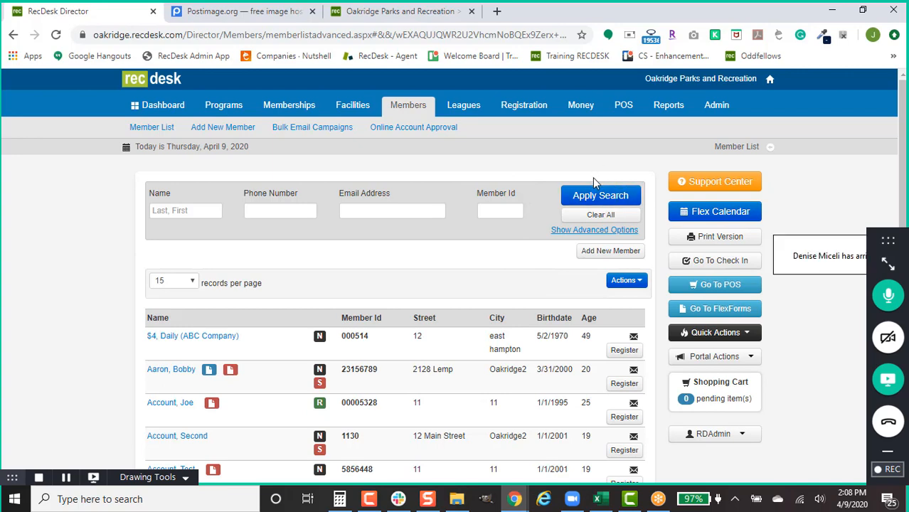
{"action": "left_click", "coordinate": [625, 281]}
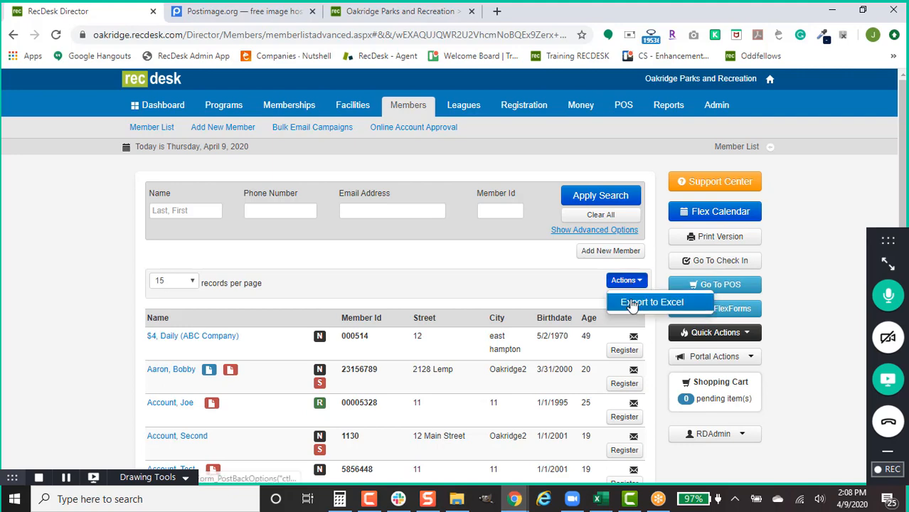
{"action": "left_click", "coordinate": [631, 303]}
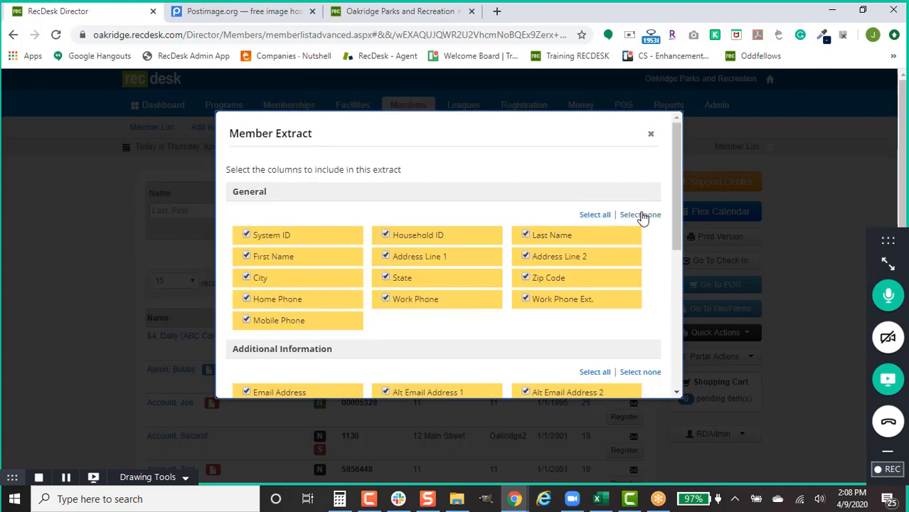
Step: Limit the General extract columns to Last Name, First Name, Address Lines 1-2, City, State, Zip Code
{"action": "left_click", "coordinate": [642, 215]}
{"action": "left_click", "coordinate": [558, 240]}
{"action": "left_click", "coordinate": [313, 257]}
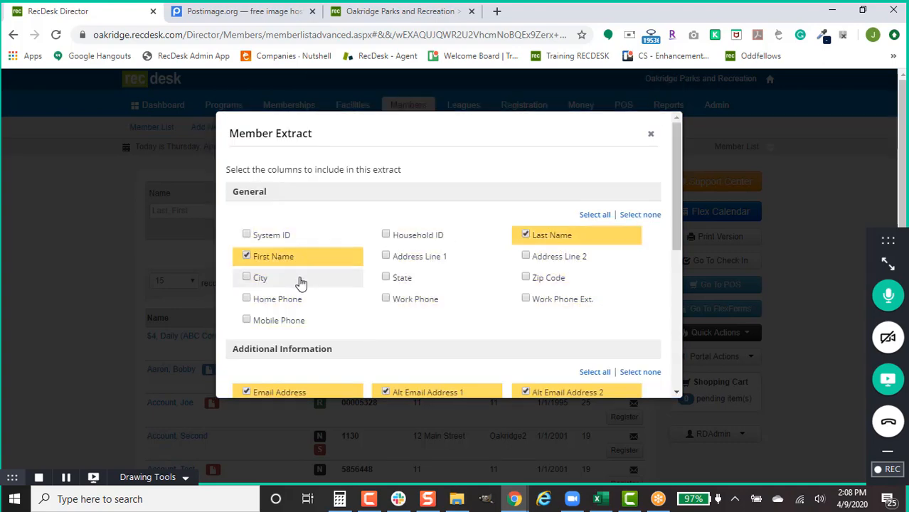
{"action": "left_click", "coordinate": [300, 279]}
{"action": "left_click", "coordinate": [406, 277]}
{"action": "left_click", "coordinate": [469, 257]}
{"action": "left_click", "coordinate": [548, 258]}
{"action": "left_click", "coordinate": [544, 277]}
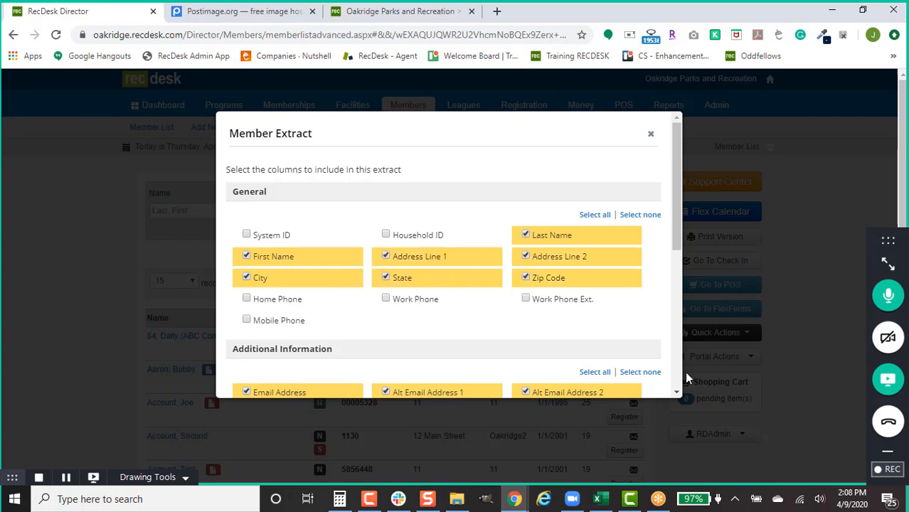
Step: Clear all Additional Information, Emergency Contact and Custom Questions columns from the extract
{"action": "left_click", "coordinate": [640, 372]}
{"action": "scroll", "coordinate": [643, 359], "scroll_direction": "down", "scroll_amount": 2}
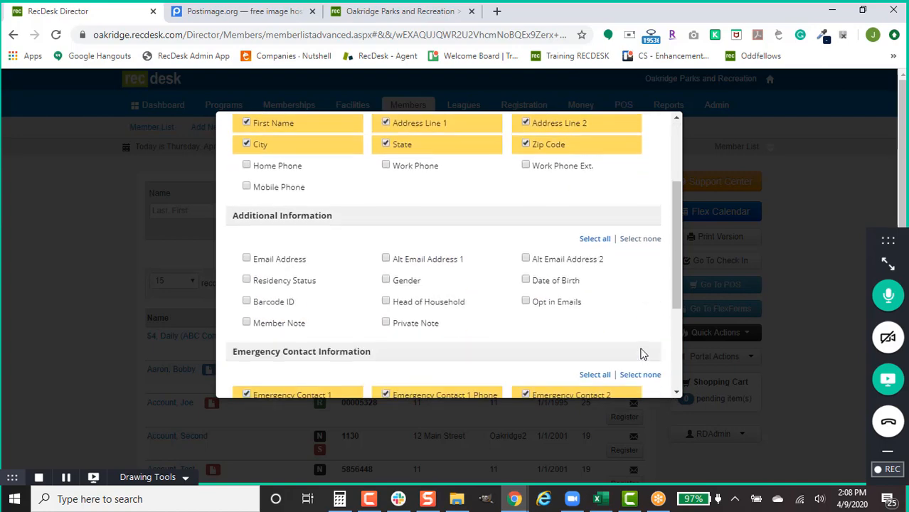
{"action": "scroll", "coordinate": [643, 354], "scroll_direction": "down", "scroll_amount": 2}
{"action": "left_click", "coordinate": [646, 243]}
{"action": "left_click", "coordinate": [642, 335]}
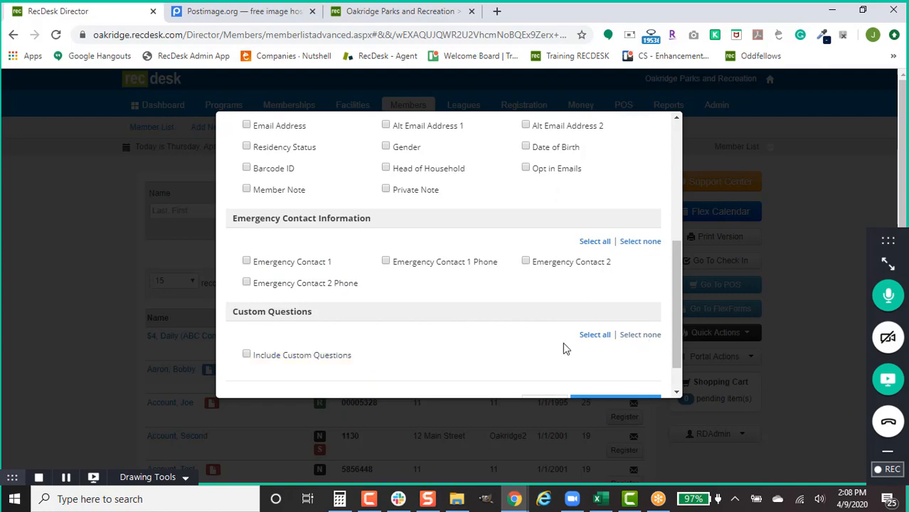
Step: Cancel the Member Extract without generating it
{"action": "scroll", "coordinate": [563, 342], "scroll_direction": "up", "scroll_amount": 5}
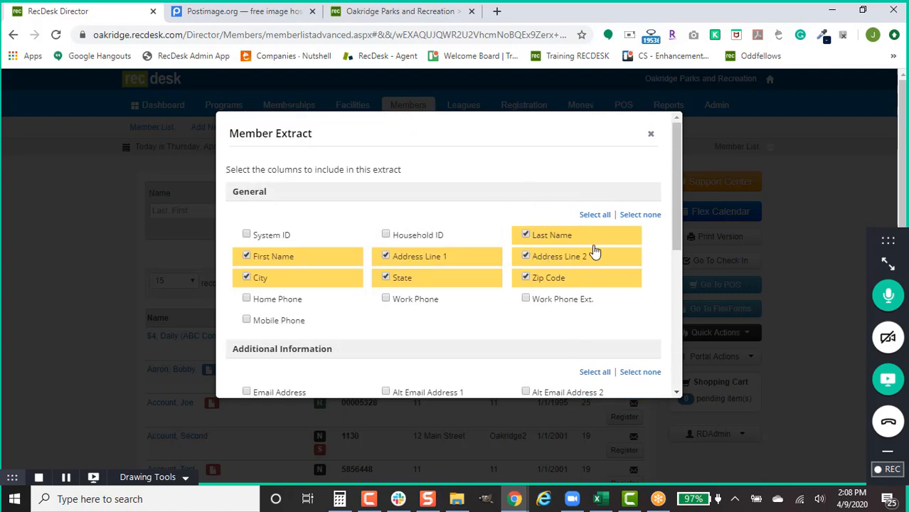
{"action": "scroll", "coordinate": [618, 265], "scroll_direction": "down", "scroll_amount": 4}
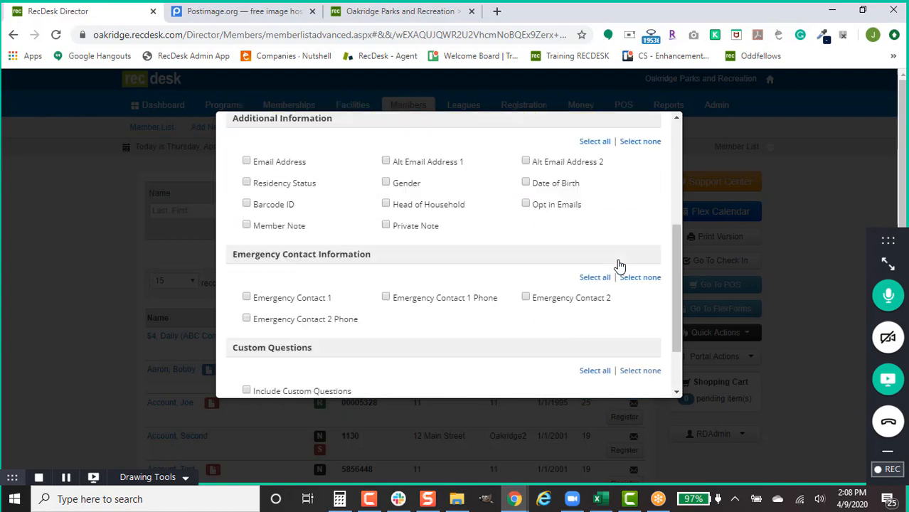
{"action": "scroll", "coordinate": [627, 258], "scroll_direction": "down", "scroll_amount": 3}
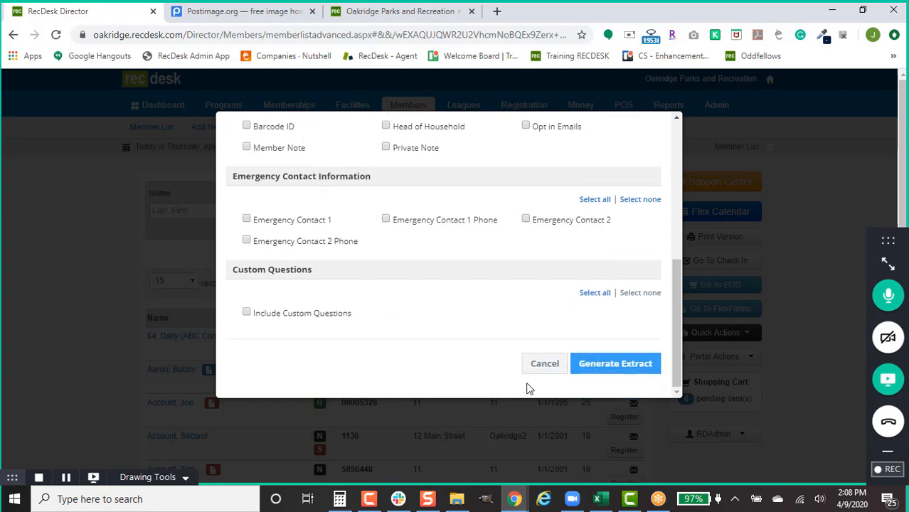
{"action": "left_click", "coordinate": [539, 367]}
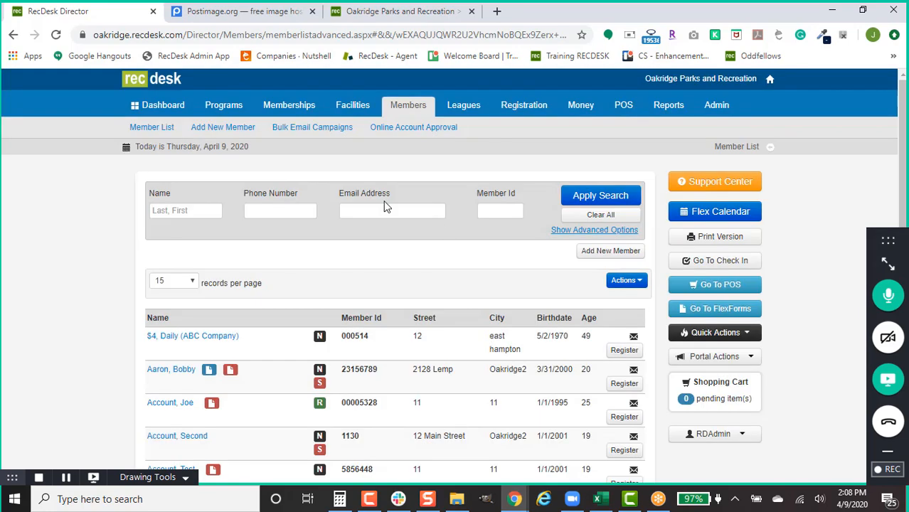
Step: Open Bulk Email Campaigns under Members to see the Email Campaign List
{"action": "left_click", "coordinate": [326, 126]}
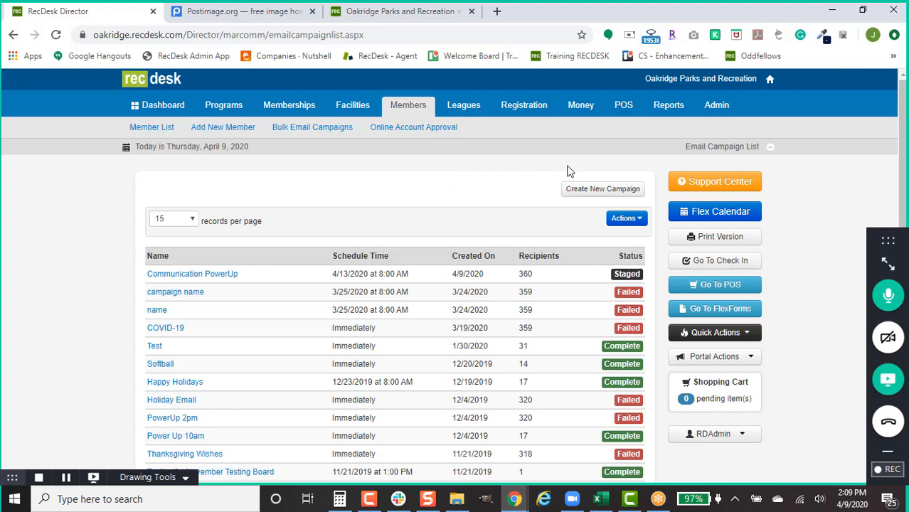
Step: Create a new email campaign named 'Communications 3'
{"action": "left_click", "coordinate": [587, 193]}
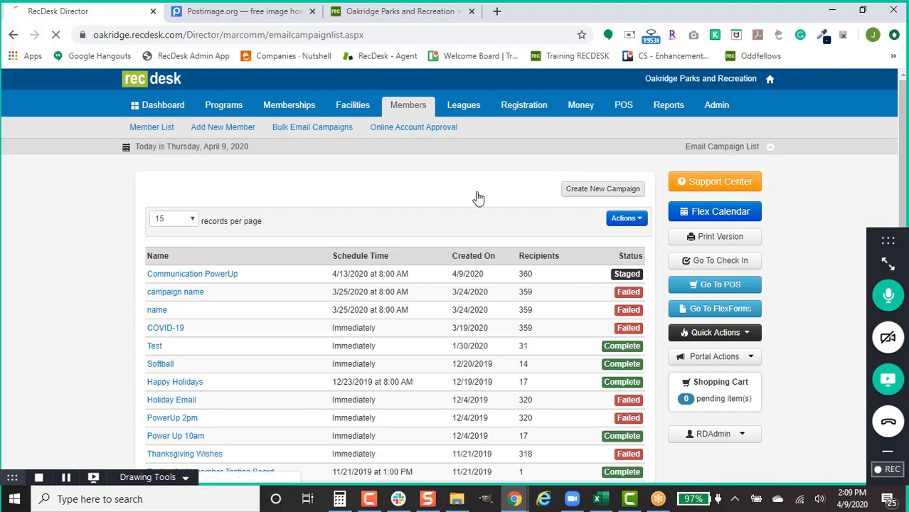
{"action": "scroll", "coordinate": [285, 177], "scroll_direction": "down", "scroll_amount": 1}
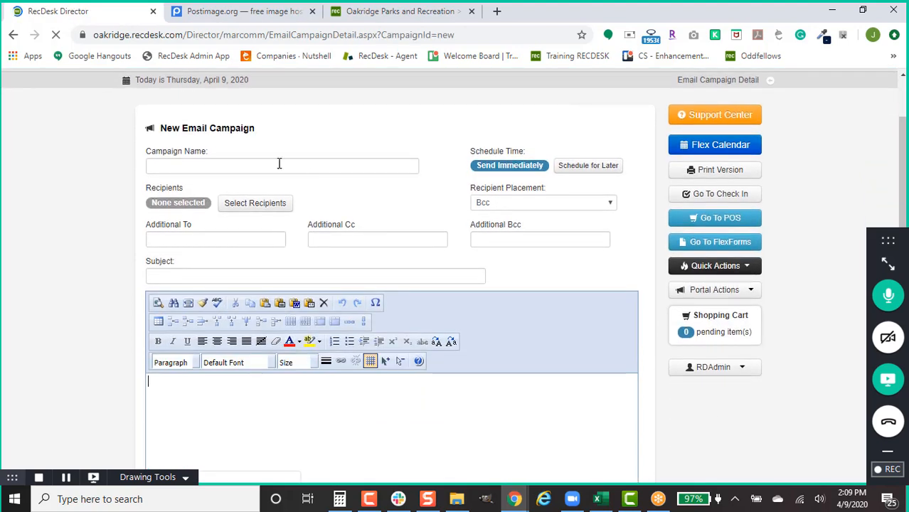
{"action": "left_click", "coordinate": [218, 163]}
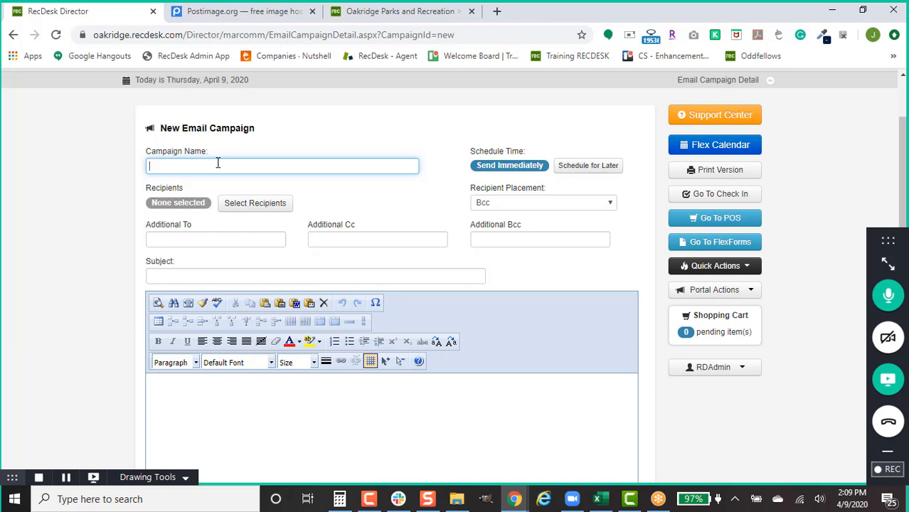
{"action": "type", "text": "Communications 3"}
Step: Schedule the campaign for later, on April 13, 2020 at 8 AM
{"action": "left_click", "coordinate": [598, 169]}
{"action": "left_click", "coordinate": [497, 168]}
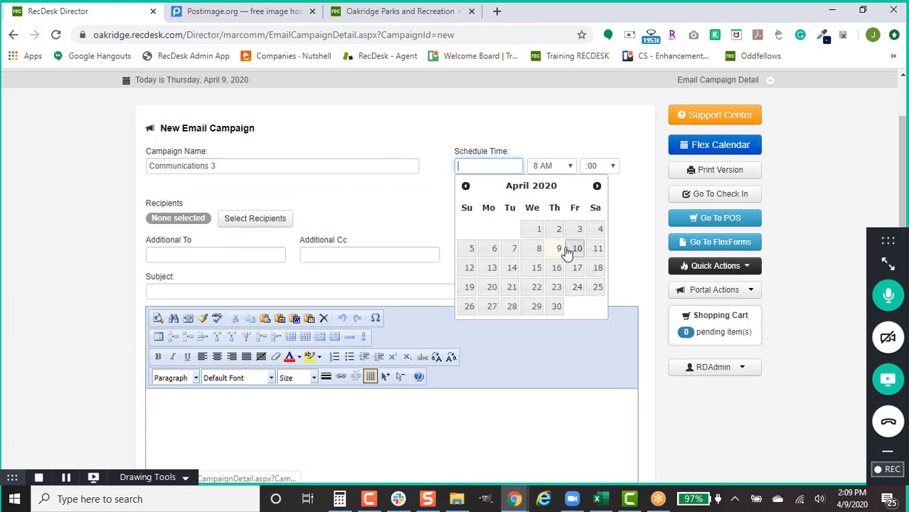
{"action": "left_click", "coordinate": [493, 268]}
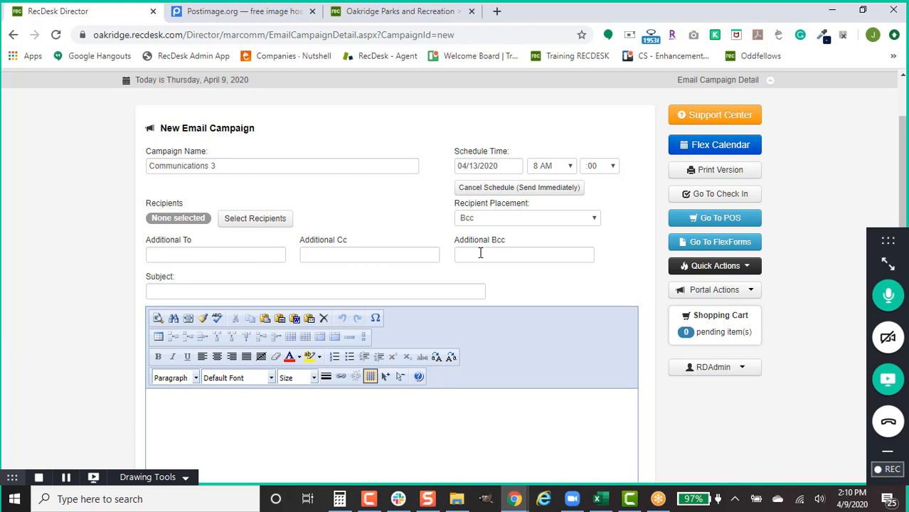
Step: Copy the campaign name into the Subject field as 'Communications 3'
{"action": "left_click", "coordinate": [221, 290]}
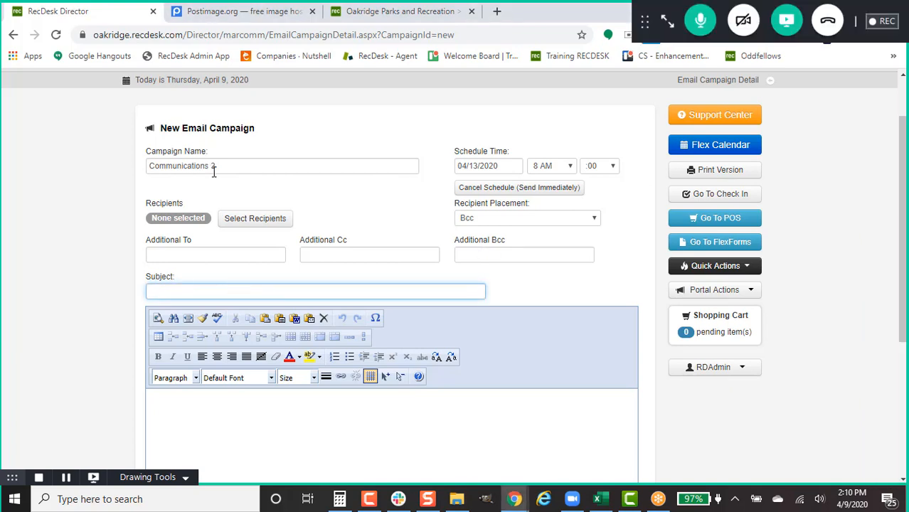
{"action": "triple_click", "coordinate": [213, 172]}
{"action": "left_click", "coordinate": [205, 290]}
{"action": "type", "text": "Communications 3"}
Step: Open recipient selection and run a blank search listing all 825 members
{"action": "left_click", "coordinate": [242, 223]}
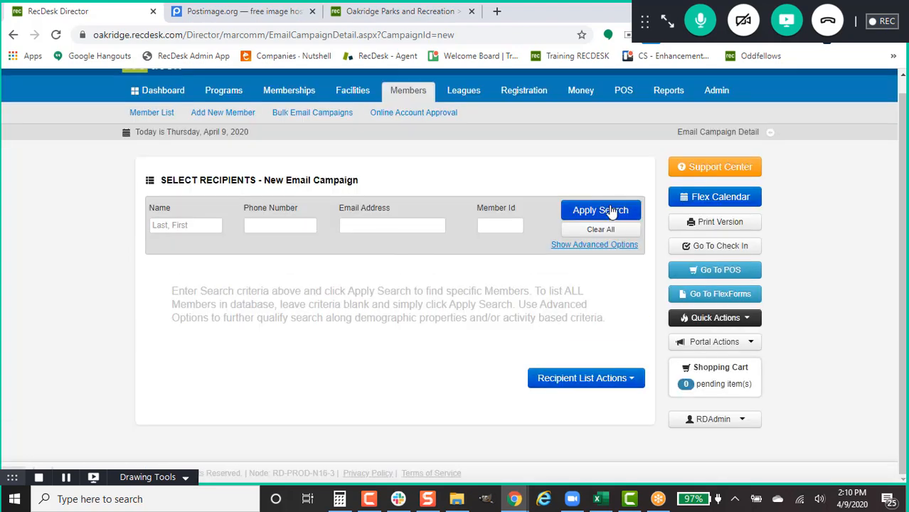
{"action": "left_click", "coordinate": [611, 211]}
{"action": "scroll", "coordinate": [612, 234], "scroll_direction": "down", "scroll_amount": 4}
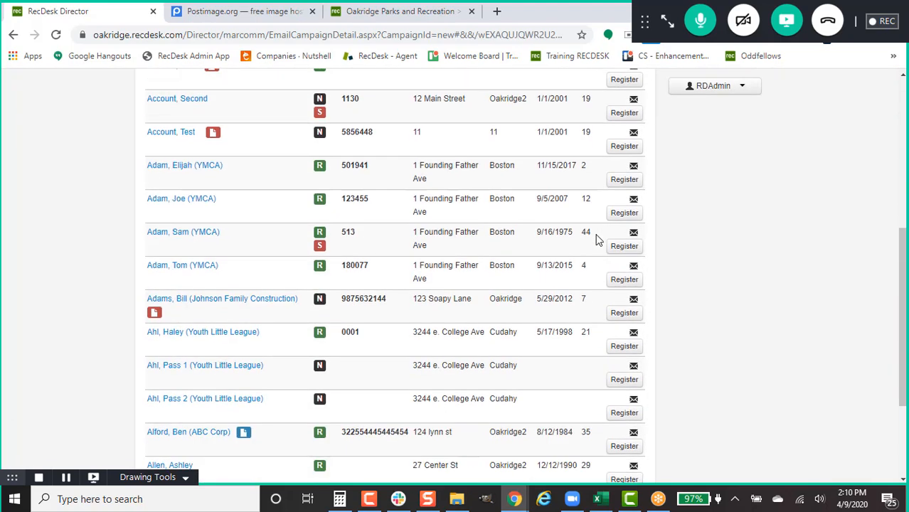
{"action": "scroll", "coordinate": [597, 240], "scroll_direction": "up", "scroll_amount": 3}
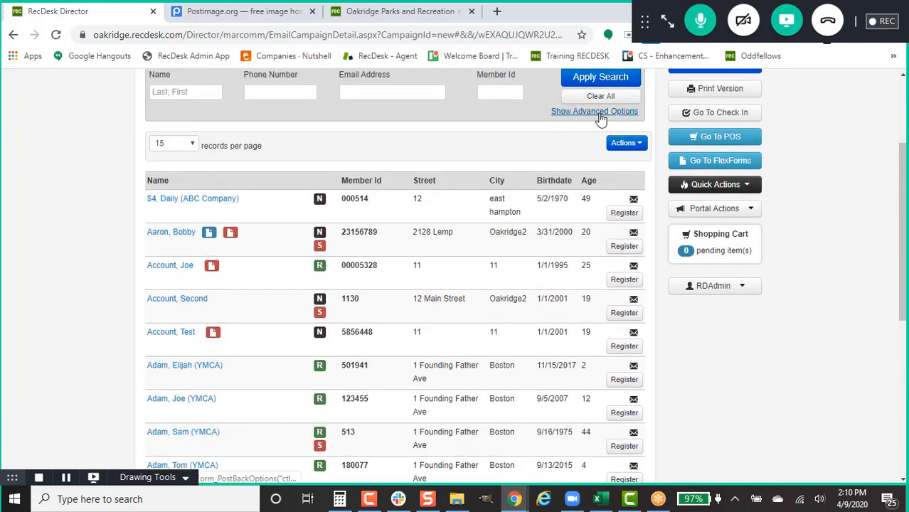
Step: Show the advanced search options and scroll down to the 15-per-page member results
{"action": "left_click", "coordinate": [599, 113]}
{"action": "scroll", "coordinate": [562, 246], "scroll_direction": "down", "scroll_amount": 2}
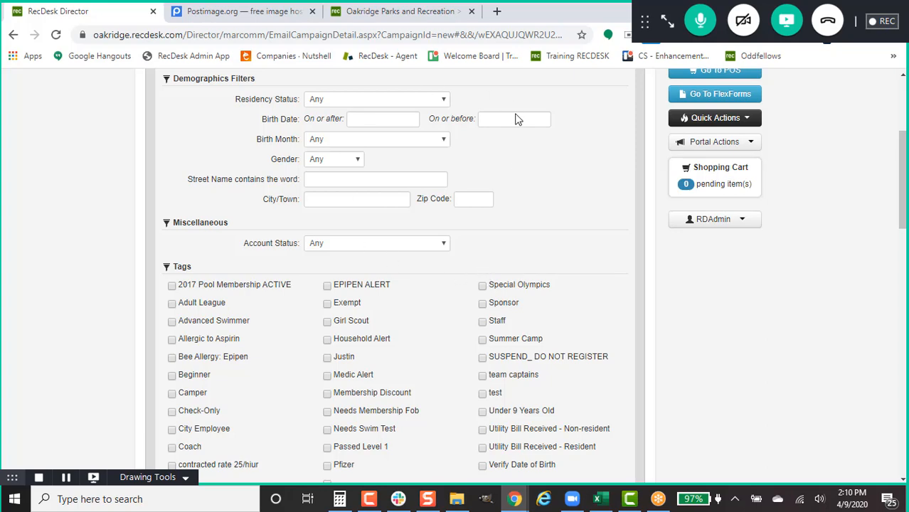
{"action": "scroll", "coordinate": [574, 244], "scroll_direction": "down", "scroll_amount": 3}
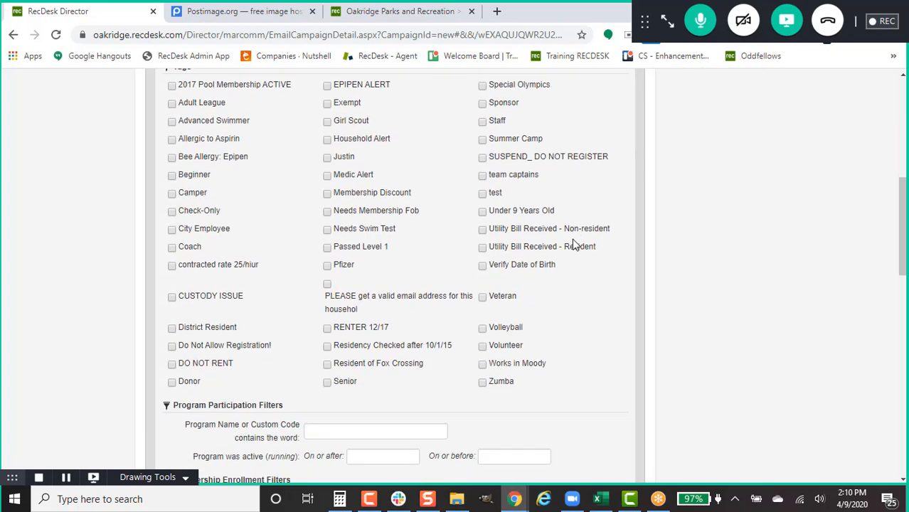
{"action": "scroll", "coordinate": [575, 244], "scroll_direction": "down", "scroll_amount": 3}
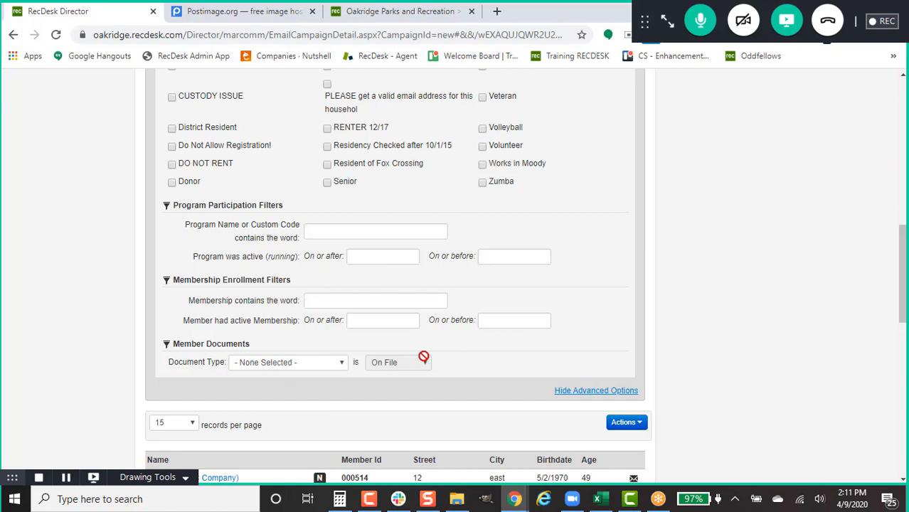
{"action": "scroll", "coordinate": [455, 312], "scroll_direction": "down", "scroll_amount": 2}
{"action": "scroll", "coordinate": [512, 256], "scroll_direction": "down", "scroll_amount": 3}
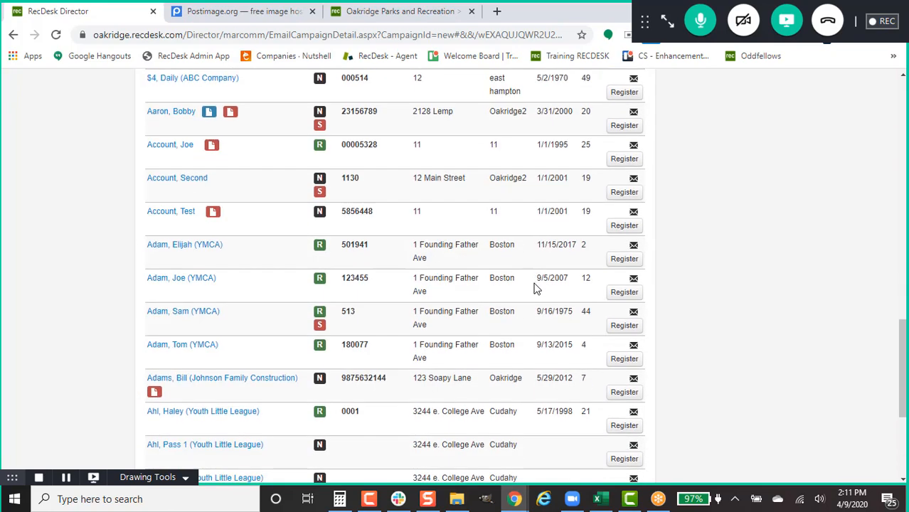
{"action": "scroll", "coordinate": [465, 355], "scroll_direction": "down", "scroll_amount": 3}
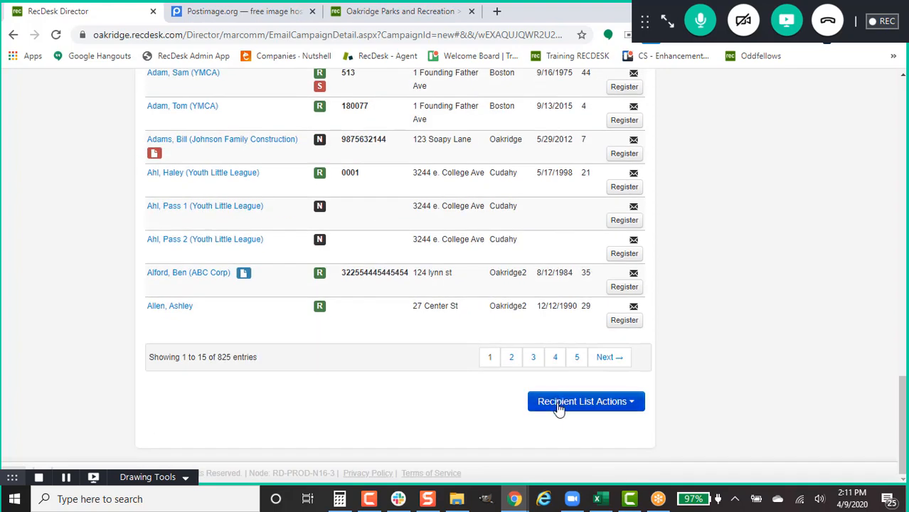
Step: Use all members' primary and alternate email addresses, giving 362 unique recipients
{"action": "left_click", "coordinate": [583, 402]}
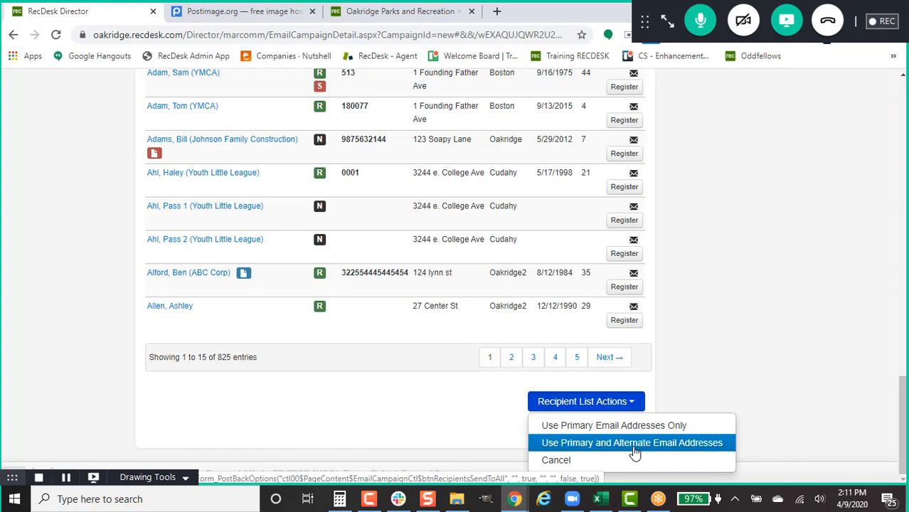
{"action": "left_click", "coordinate": [635, 442]}
{"action": "scroll", "coordinate": [400, 360], "scroll_direction": "up", "scroll_amount": 3}
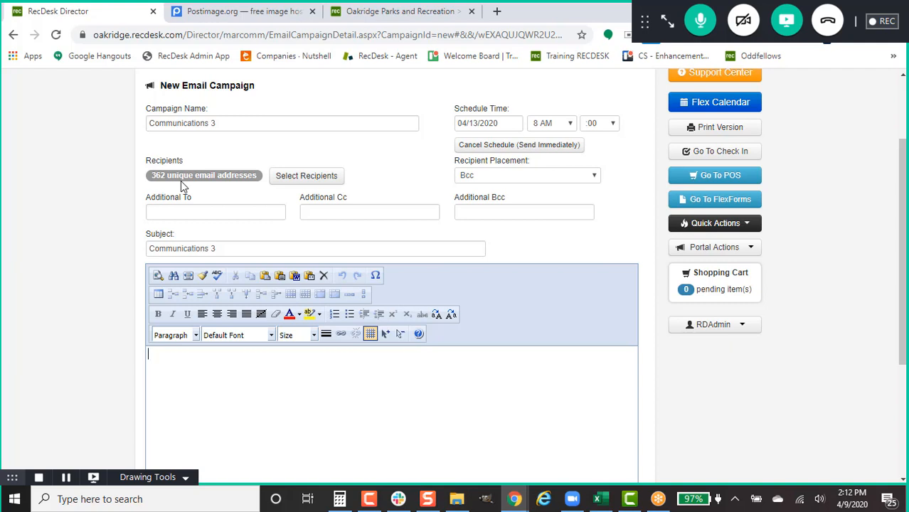
Step: Type 'Click Here' in the campaign body and select it
{"action": "scroll", "coordinate": [181, 180], "scroll_direction": "down", "scroll_amount": 3}
{"action": "scroll", "coordinate": [183, 343], "scroll_direction": "up", "scroll_amount": 2}
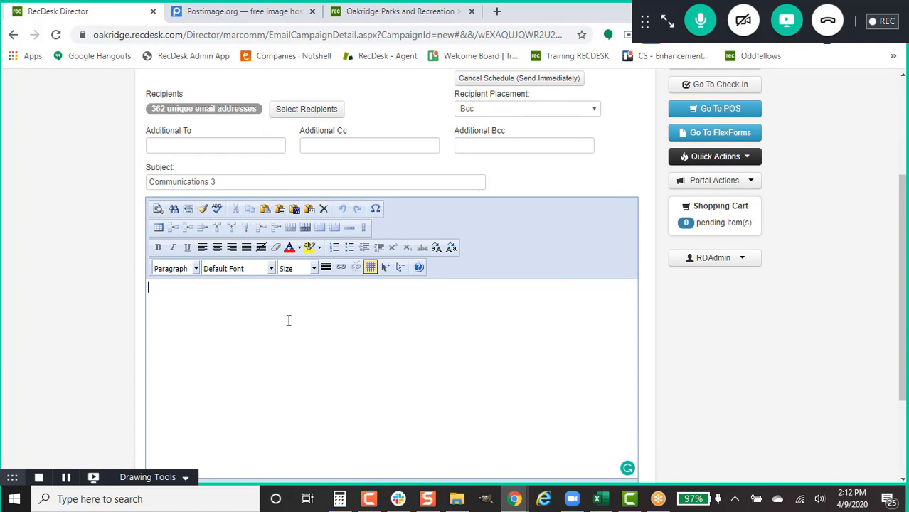
{"action": "scroll", "coordinate": [288, 324], "scroll_direction": "down", "scroll_amount": 1}
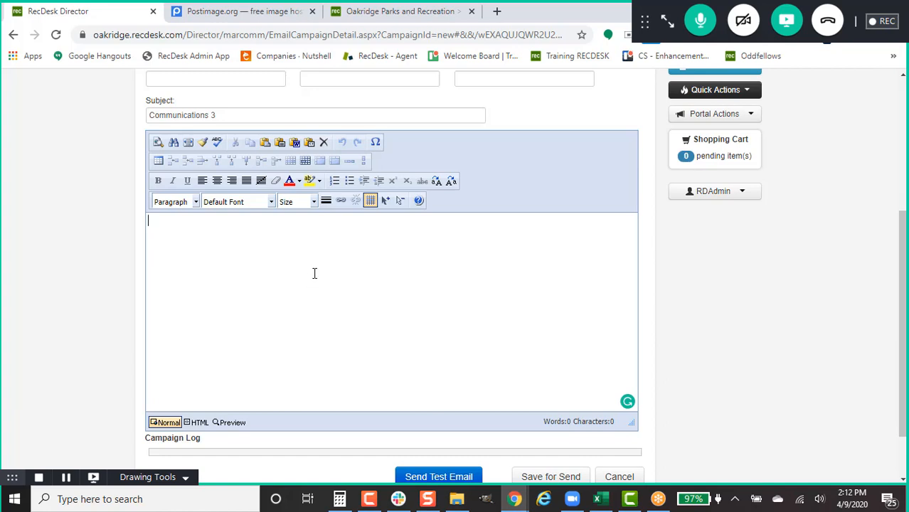
{"action": "type", "text": "Click Here"}
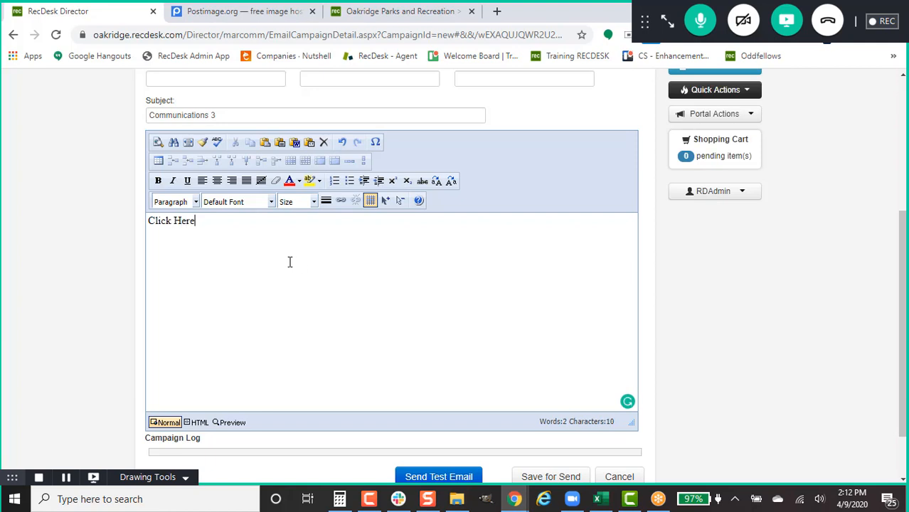
{"action": "left_click_drag", "start_coordinate": [196, 221], "coordinate": [87, 233]}
Step: Copy the Postimage site URL and return to the RecDesk campaign editor
{"action": "left_click", "coordinate": [268, 14]}
{"action": "left_click", "coordinate": [269, 31]}
{"action": "key", "text": "ctrl+c"}
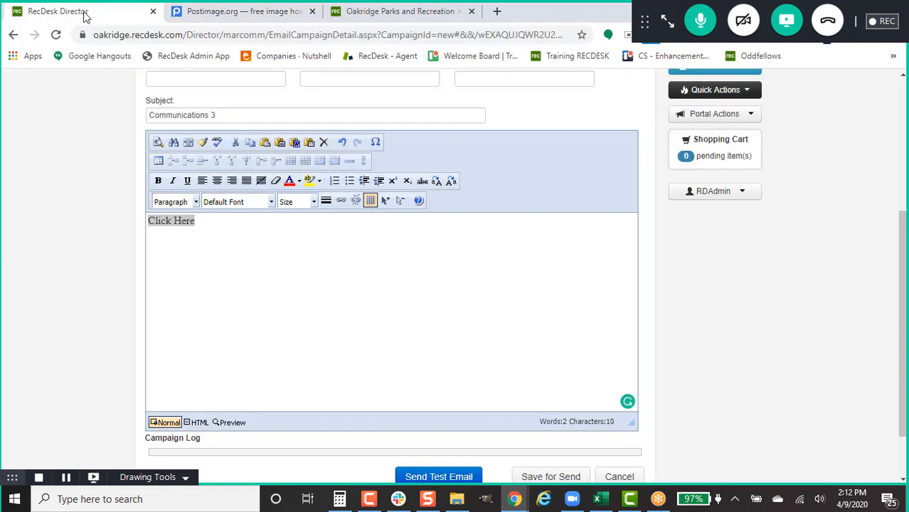
{"action": "left_click", "coordinate": [40, 9]}
Step: Link 'Click Here' to the pasted Postimage web address and add an empty line below it
{"action": "left_click", "coordinate": [341, 201]}
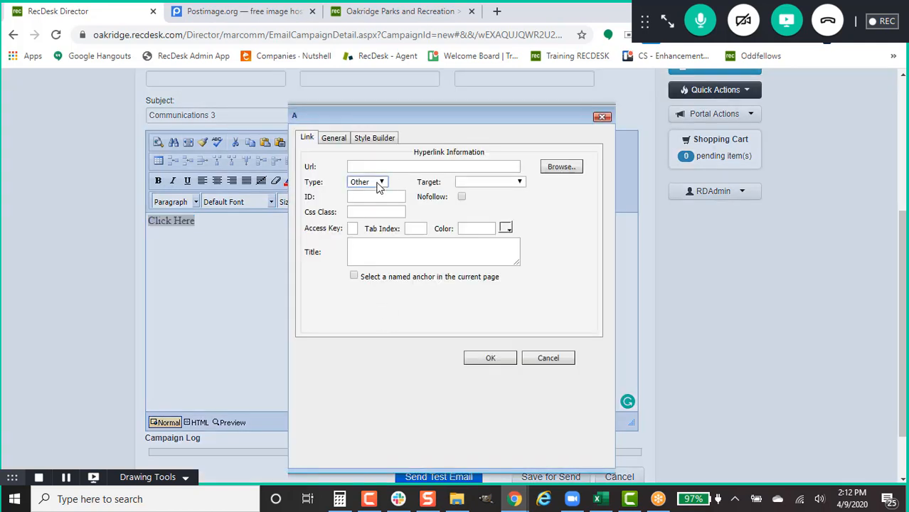
{"action": "left_click", "coordinate": [378, 184]}
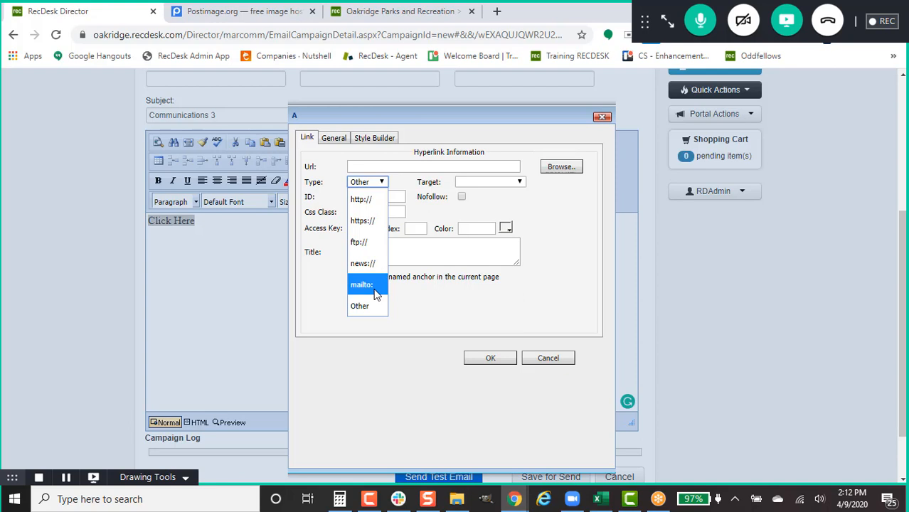
{"action": "left_click", "coordinate": [406, 167]}
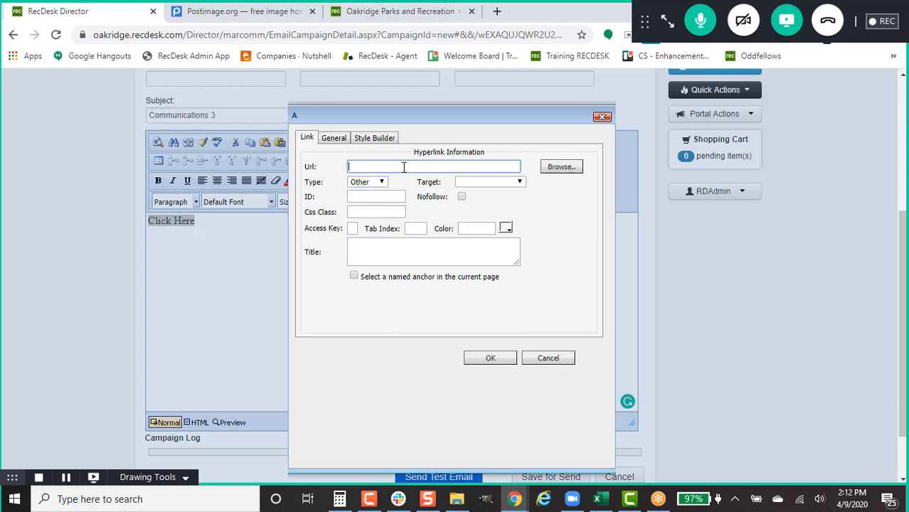
{"action": "key", "text": "ctrl+v"}
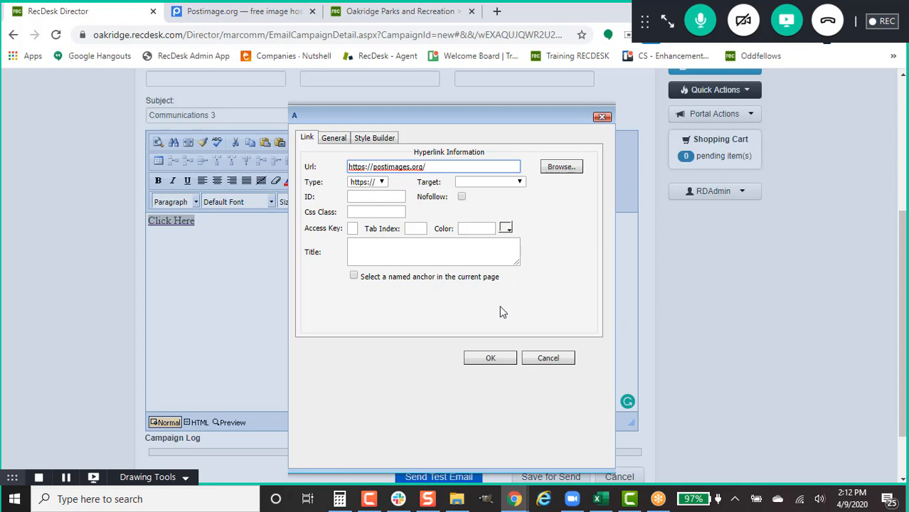
{"action": "left_click", "coordinate": [491, 359]}
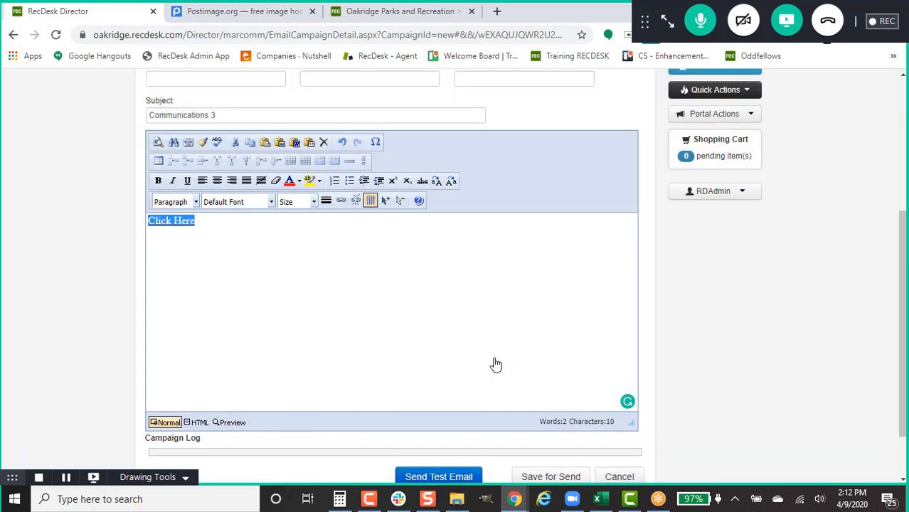
{"action": "left_click", "coordinate": [391, 283]}
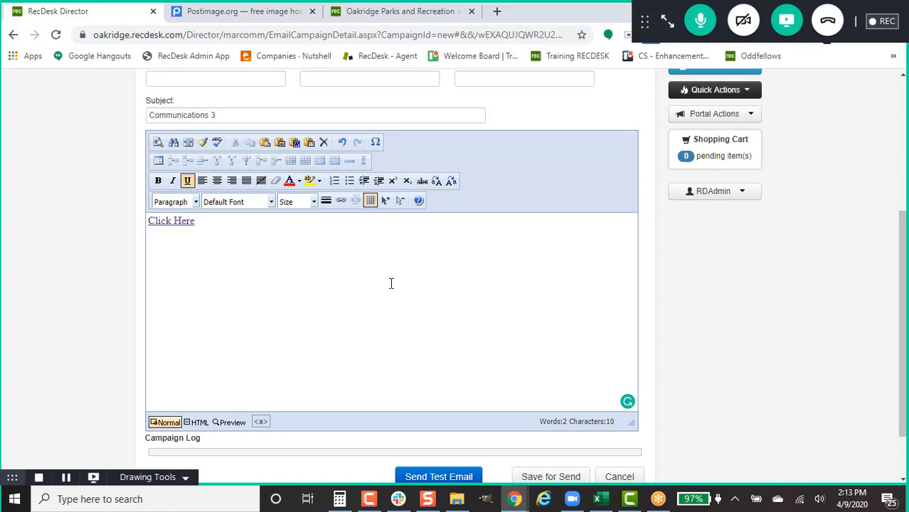
{"action": "key", "text": "Return"}
{"action": "left_click", "coordinate": [258, 12]}
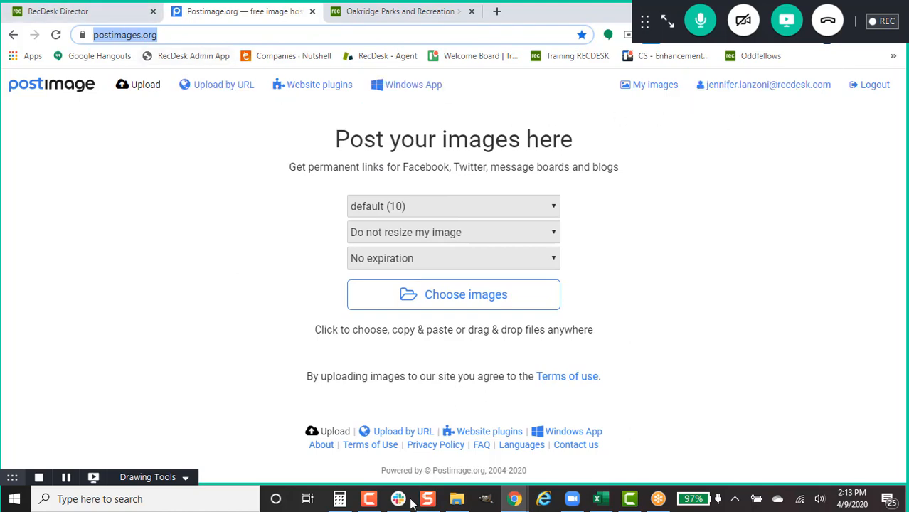
{"action": "left_click", "coordinate": [457, 498]}
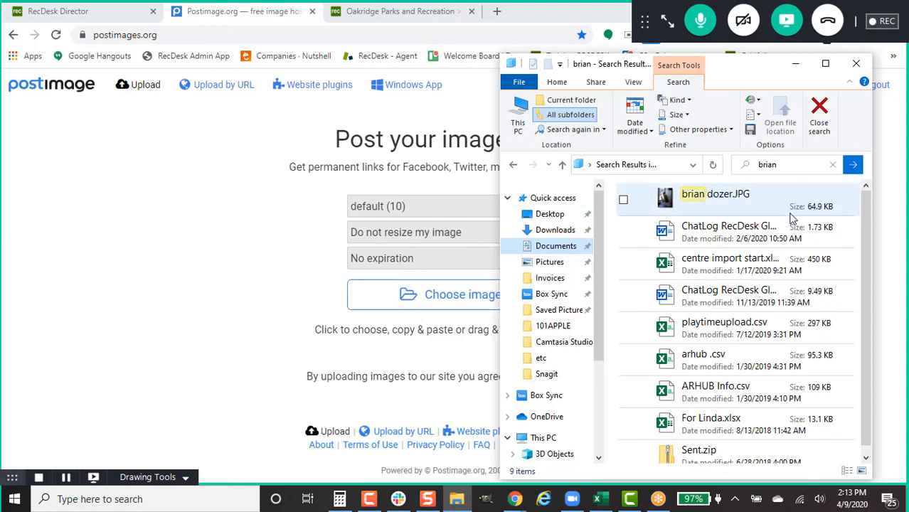
{"action": "left_click_drag", "start_coordinate": [781, 197], "coordinate": [377, 318]}
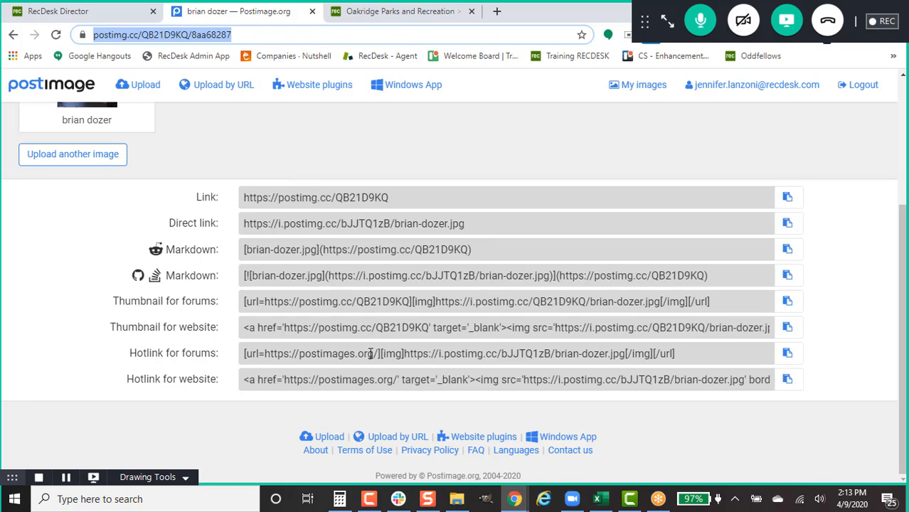
Step: Bring up HTML Embed Version 1.3 and inspect the width formula in A4 and percentage in G4
{"action": "left_click", "coordinate": [600, 498]}
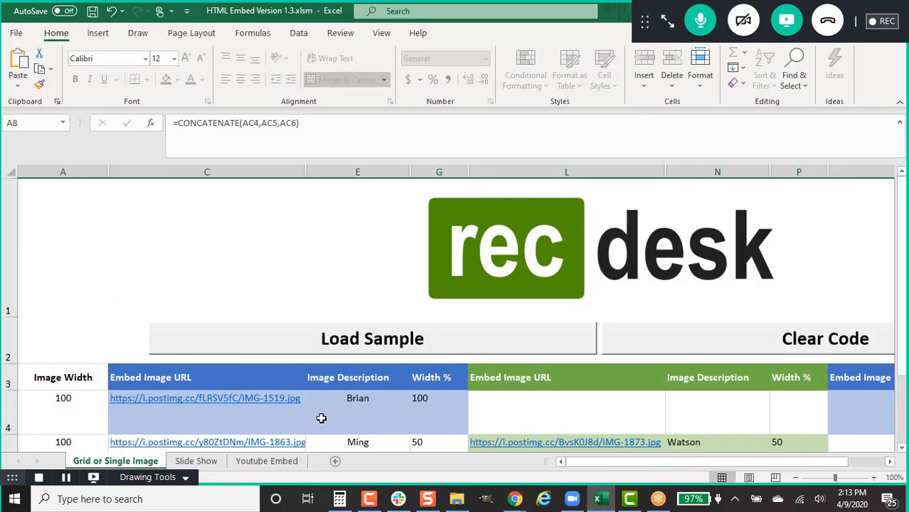
{"action": "scroll", "coordinate": [667, 293], "scroll_direction": "down", "scroll_amount": 3}
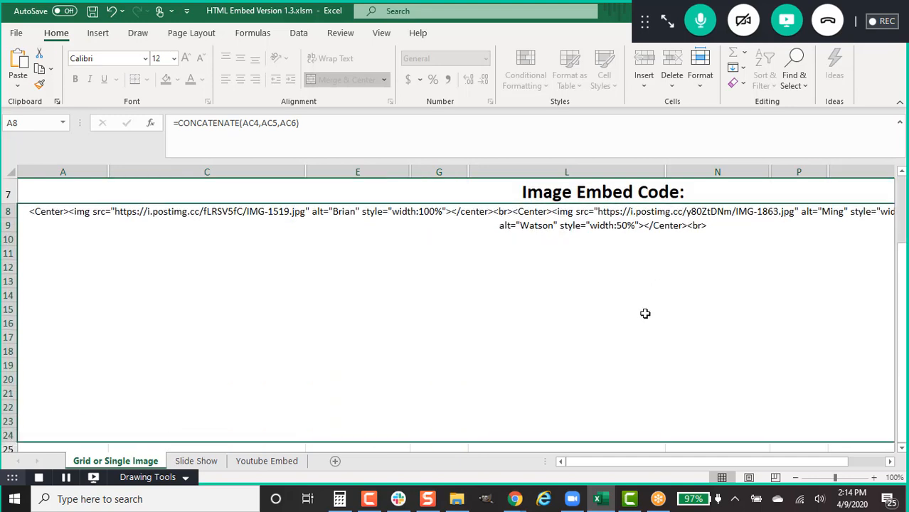
{"action": "scroll", "coordinate": [645, 313], "scroll_direction": "up", "scroll_amount": 3}
{"action": "scroll", "coordinate": [638, 320], "scroll_direction": "down", "scroll_amount": 3}
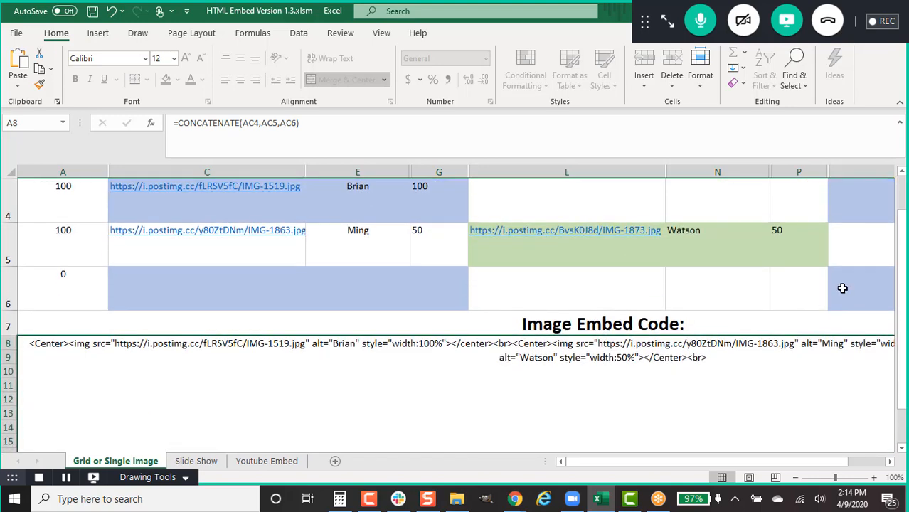
{"action": "mouse_move", "coordinate": [902, 285]}
{"action": "left_mouse_down"}
{"action": "mouse_move", "coordinate": [903, 266]}
{"action": "mouse_move", "coordinate": [903, 278]}
{"action": "left_mouse_up"}
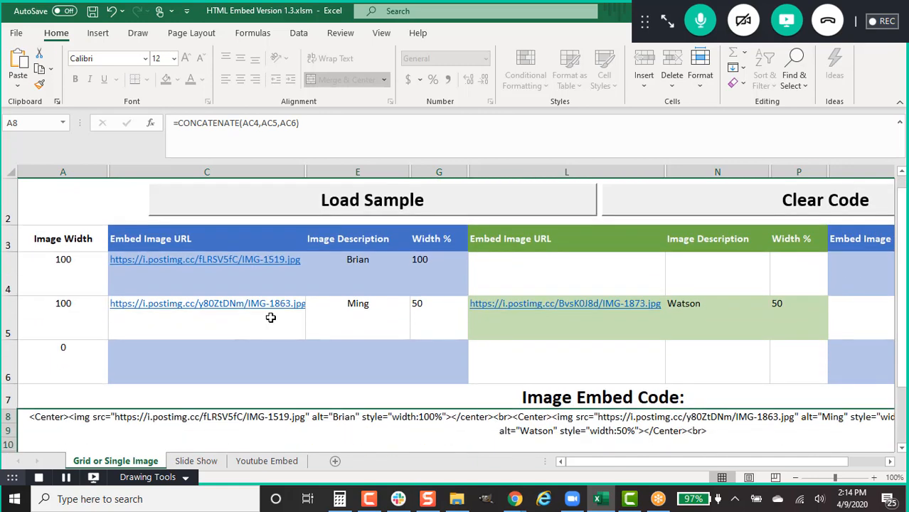
{"action": "left_click", "coordinate": [57, 263]}
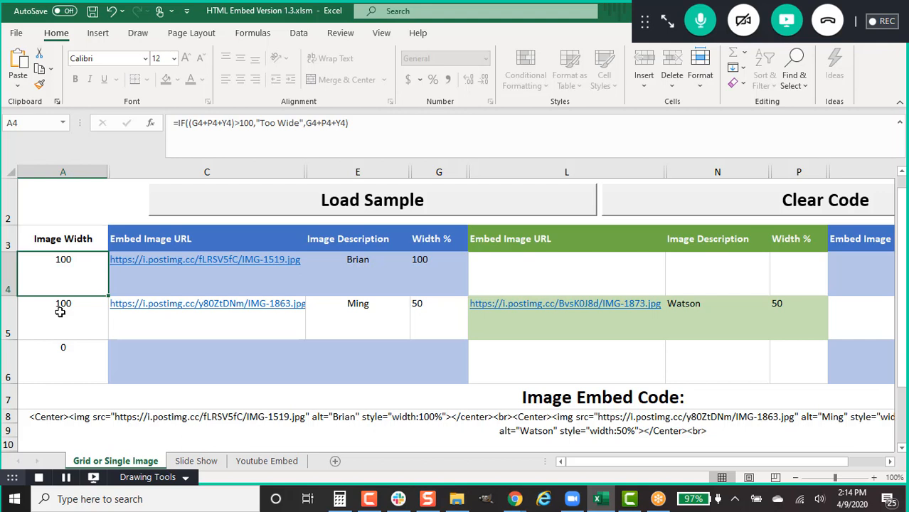
{"action": "left_click", "coordinate": [429, 262]}
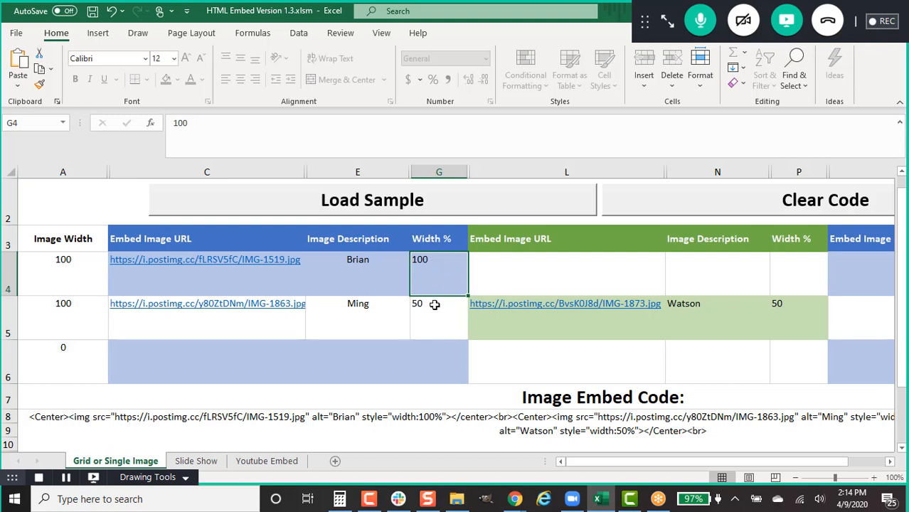
{"action": "left_click_drag", "start_coordinate": [683, 462], "coordinate": [587, 473]}
{"action": "left_click", "coordinate": [515, 499]}
{"action": "left_click", "coordinate": [590, 429]}
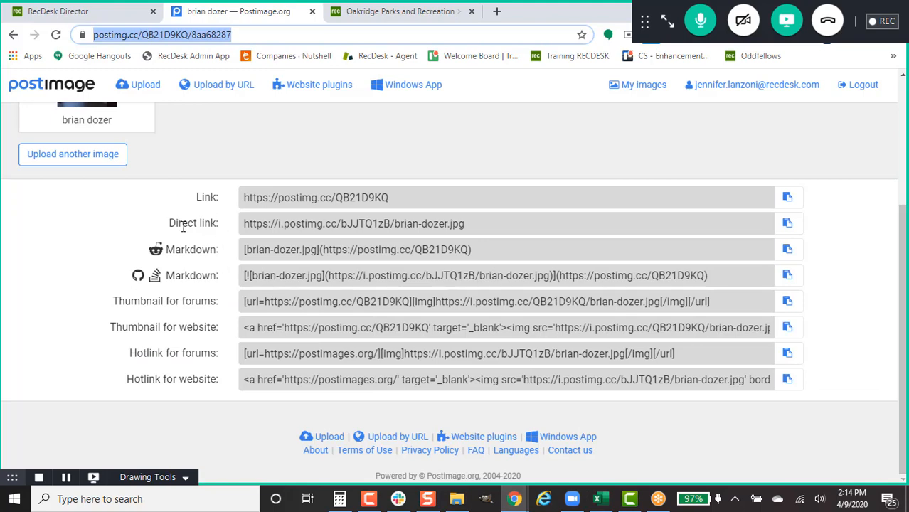
{"action": "left_click", "coordinate": [445, 224]}
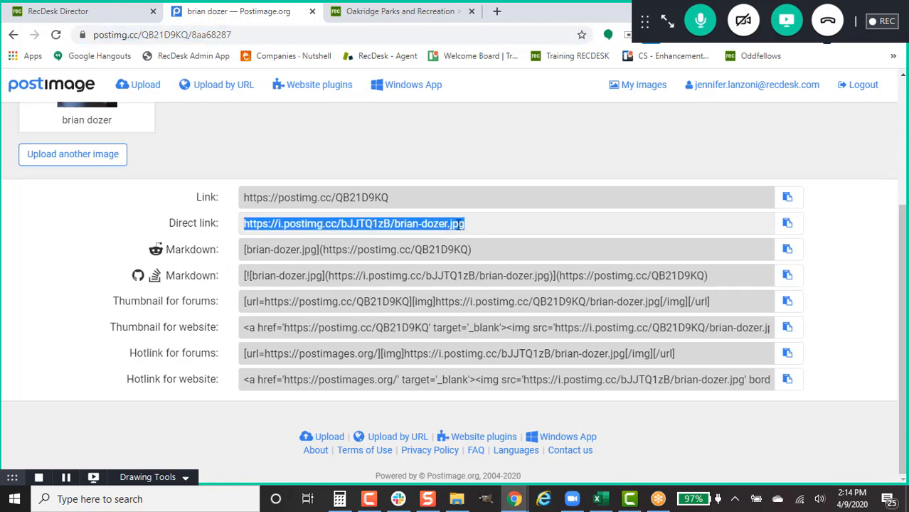
{"action": "right_click", "coordinate": [510, 224]}
{"action": "left_click", "coordinate": [522, 229]}
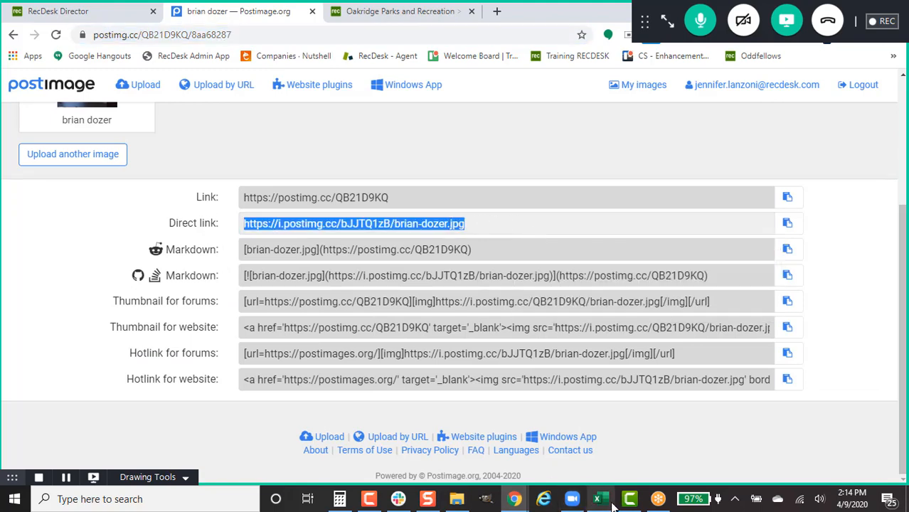
{"action": "left_click", "coordinate": [598, 498]}
{"action": "left_click", "coordinate": [210, 281]}
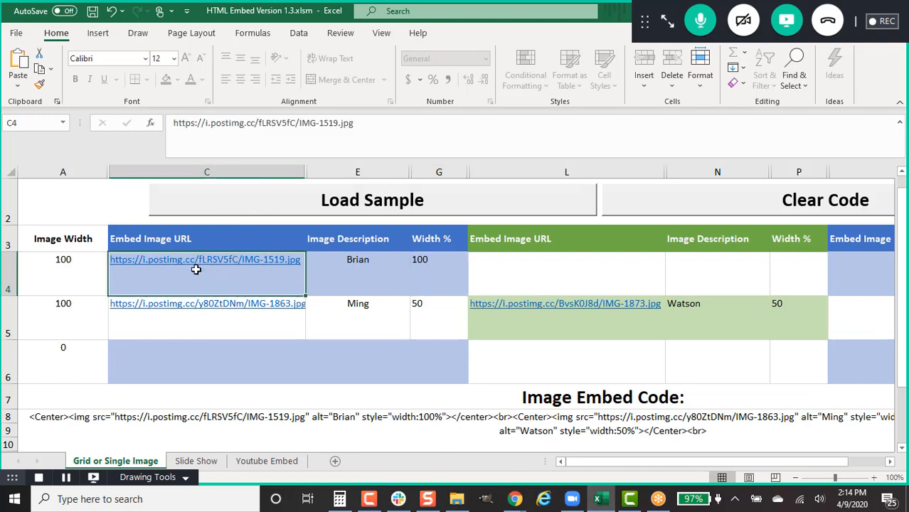
{"action": "left_click", "coordinate": [382, 269]}
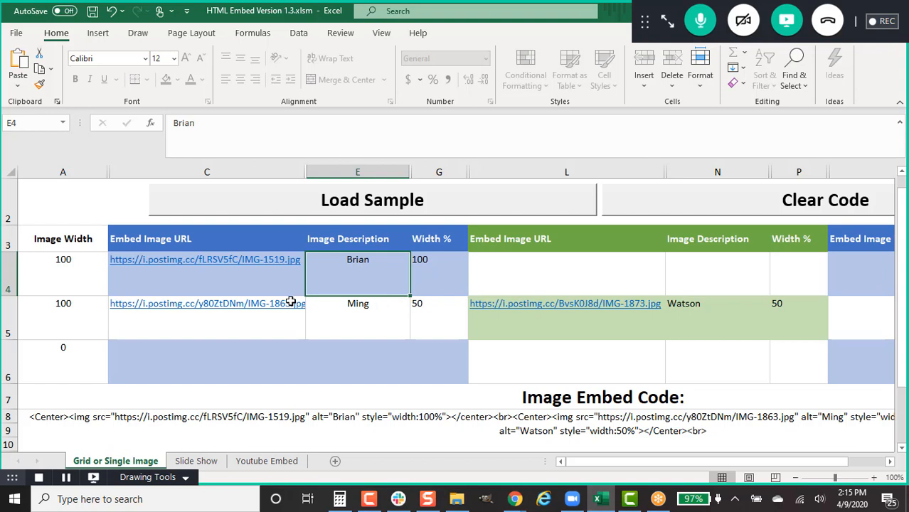
{"action": "left_click", "coordinate": [137, 271]}
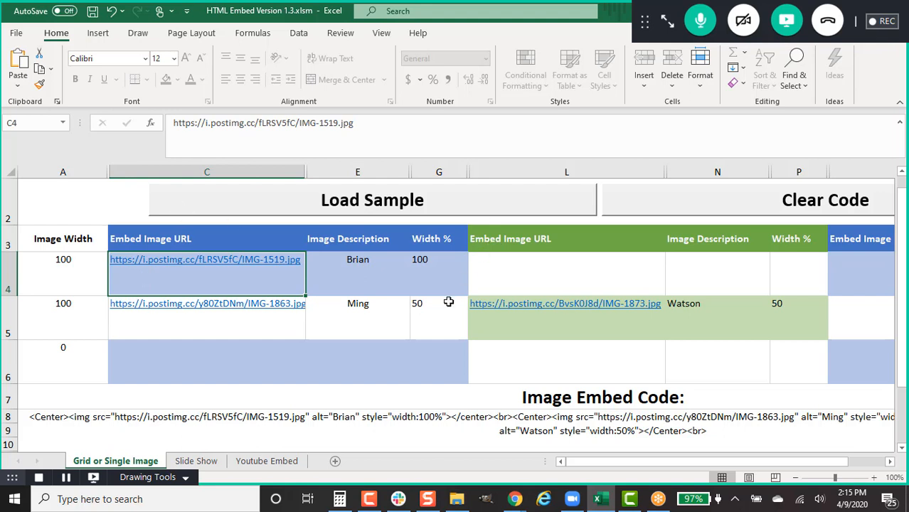
{"action": "left_click", "coordinate": [434, 330]}
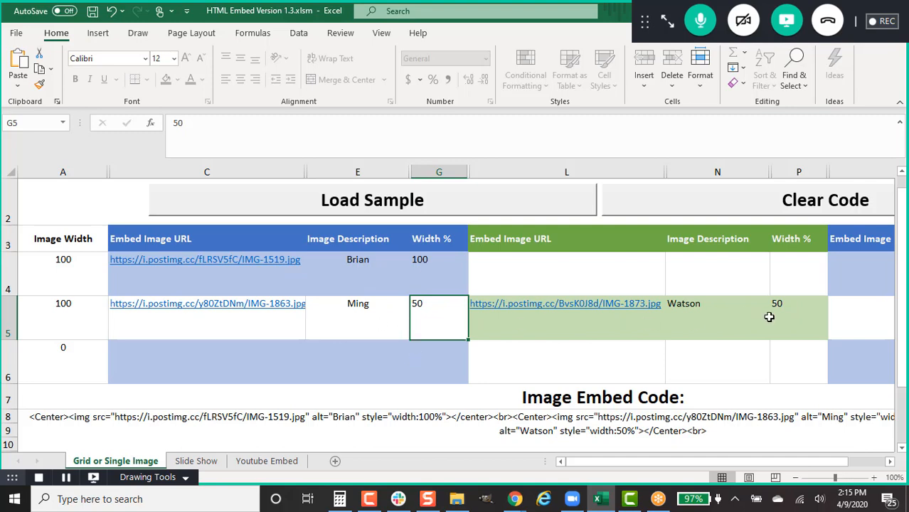
{"action": "scroll", "coordinate": [769, 317], "scroll_direction": "down", "scroll_amount": 2}
{"action": "scroll", "coordinate": [769, 314], "scroll_direction": "up", "scroll_amount": 1}
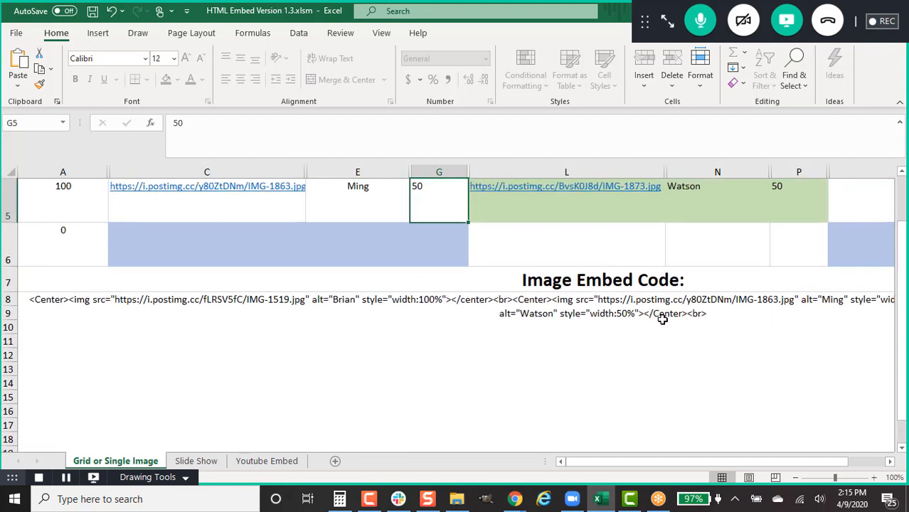
{"action": "scroll", "coordinate": [662, 319], "scroll_direction": "up", "scroll_amount": 1}
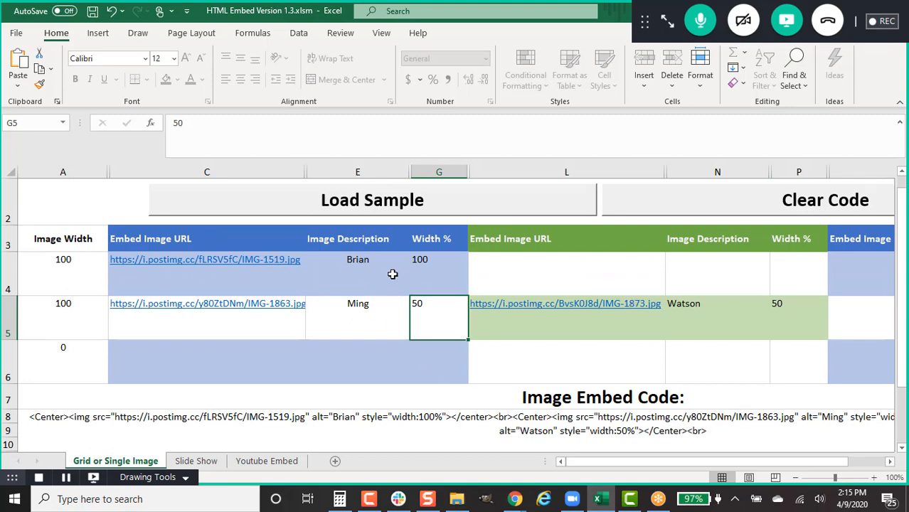
Step: Copy the combined image embed code from cell A8 in Excel
{"action": "scroll", "coordinate": [590, 350], "scroll_direction": "down", "scroll_amount": 1}
{"action": "left_click", "coordinate": [579, 309]}
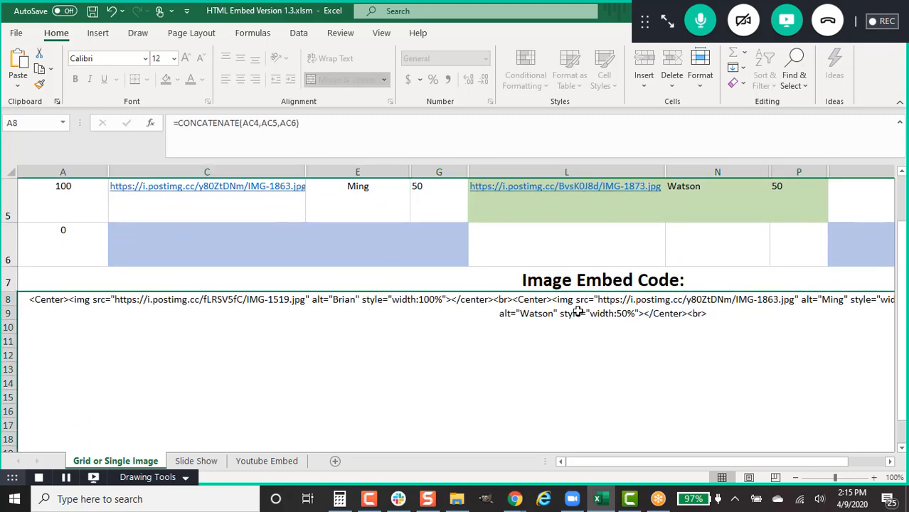
{"action": "right_click", "coordinate": [578, 312]}
{"action": "left_click", "coordinate": [644, 157]}
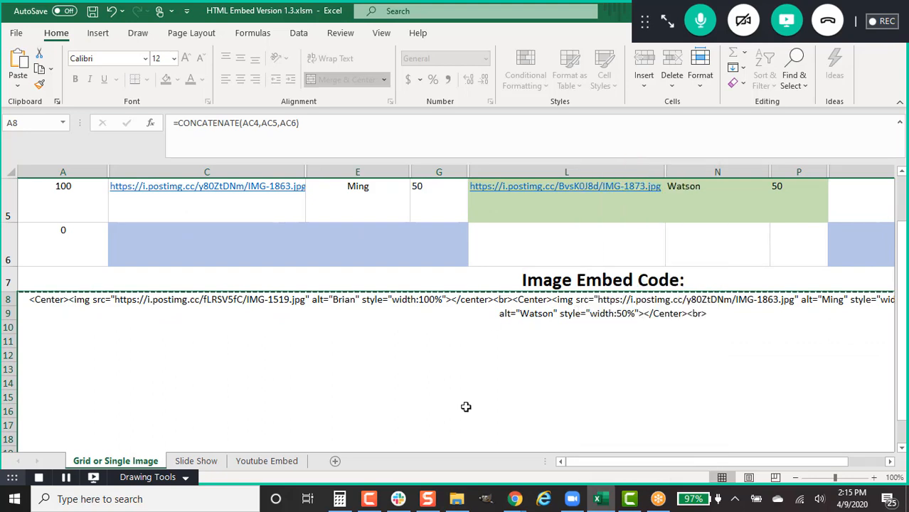
Step: Paste the embed code into the Communications 3 email's HTML source and preview the photos
{"action": "left_click", "coordinate": [522, 500]}
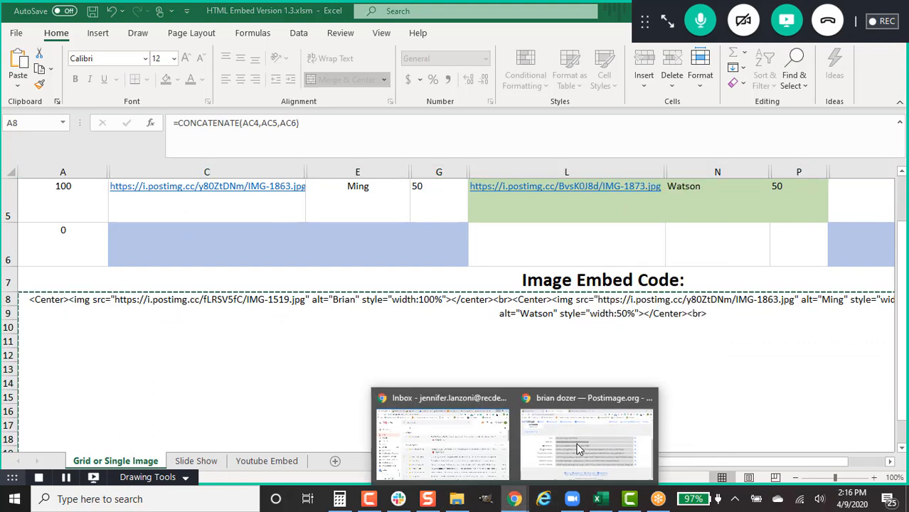
{"action": "left_click", "coordinate": [578, 448]}
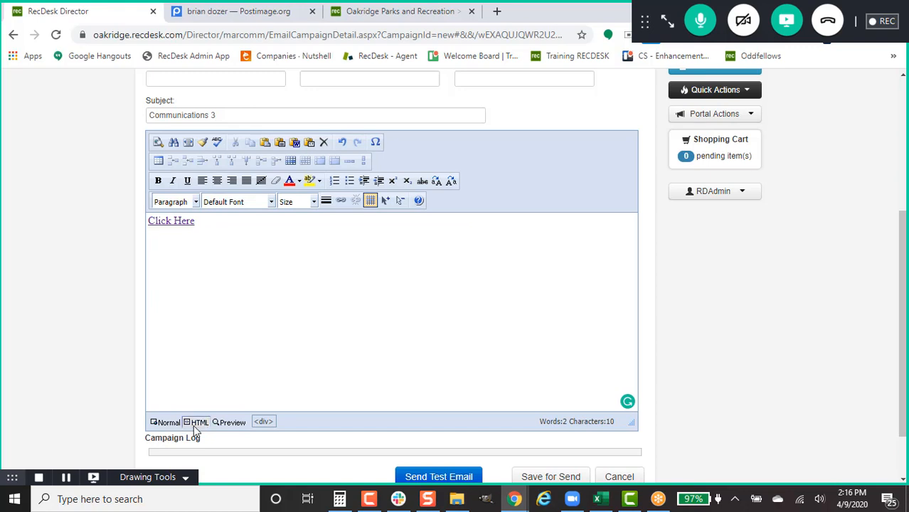
{"action": "left_click", "coordinate": [196, 422]}
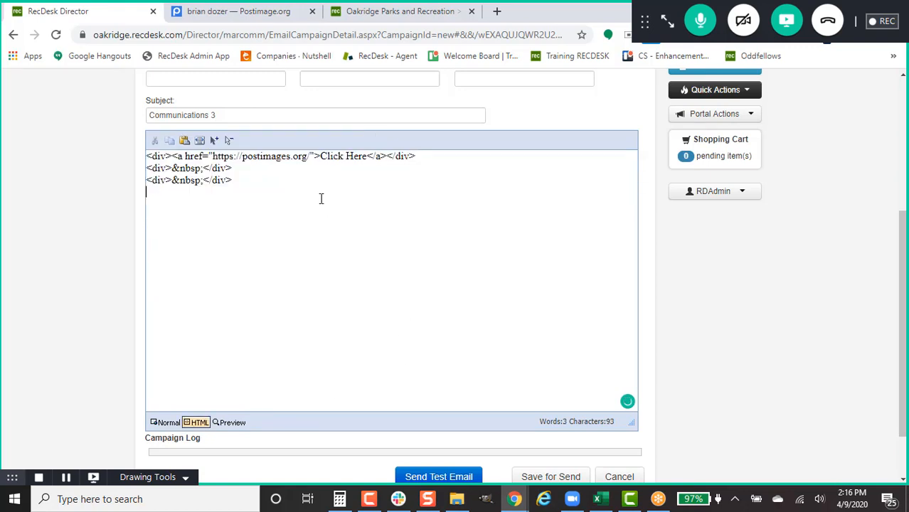
{"action": "key", "text": "ctrl+v"}
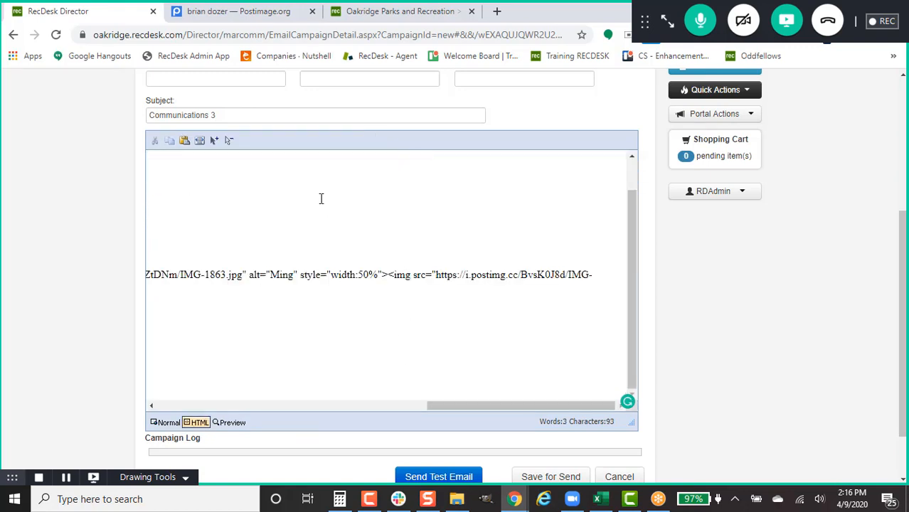
{"action": "left_click", "coordinate": [230, 423]}
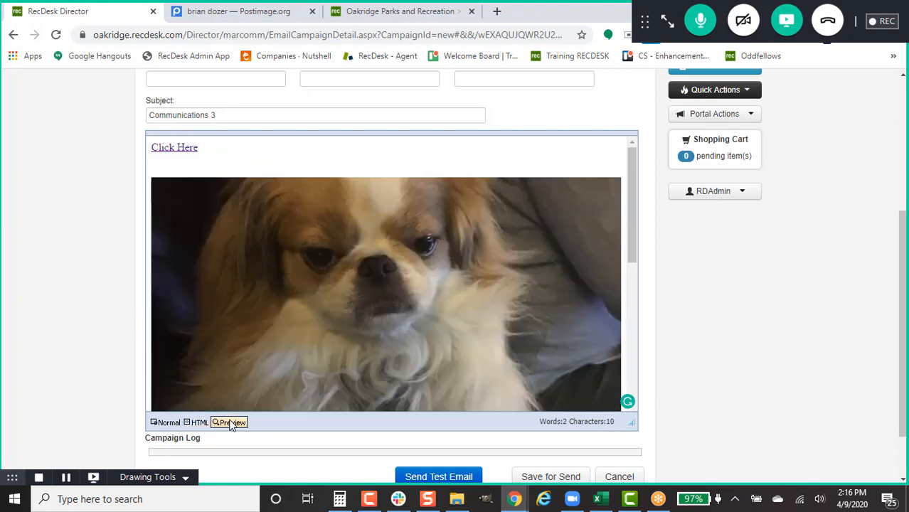
{"action": "scroll", "coordinate": [445, 307], "scroll_direction": "down", "scroll_amount": 5}
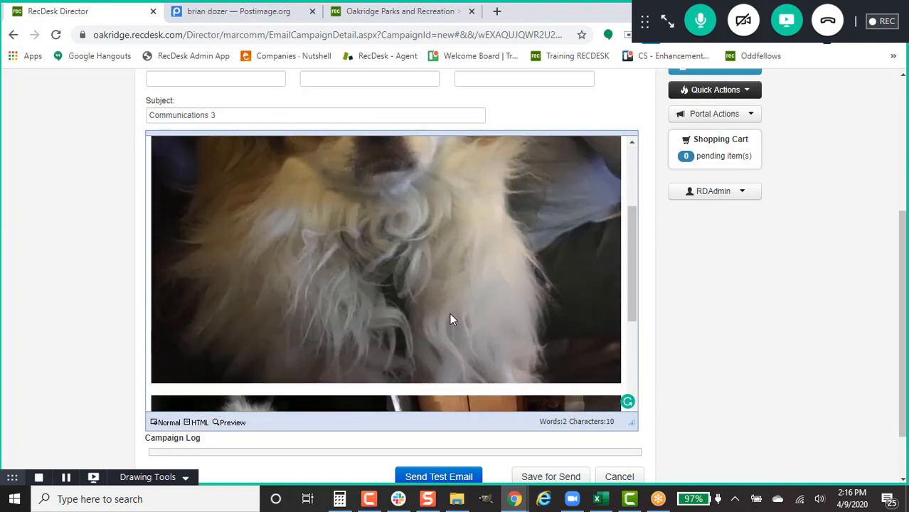
{"action": "scroll", "coordinate": [450, 319], "scroll_direction": "up", "scroll_amount": 5}
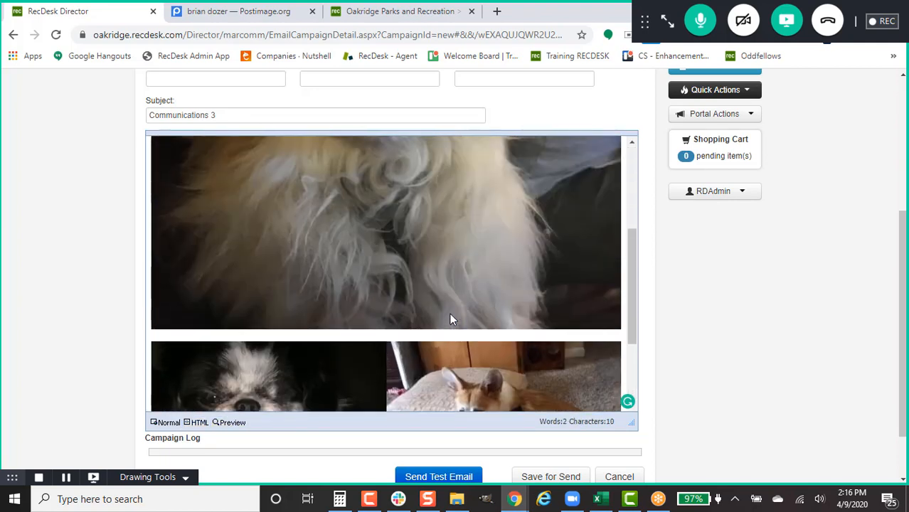
{"action": "scroll", "coordinate": [449, 318], "scroll_direction": "down", "scroll_amount": 5}
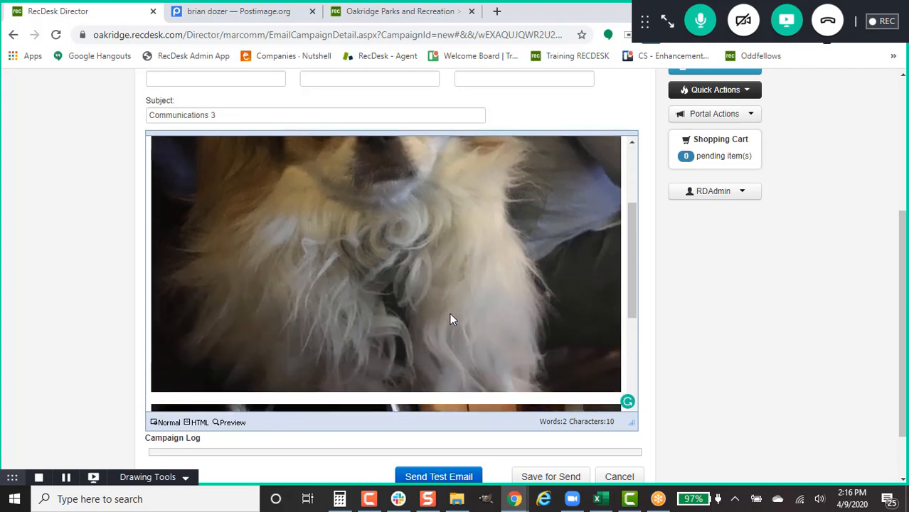
Step: Send a Communications 3 test to a staff e-mail address, then Save for Send
{"action": "left_click", "coordinate": [441, 483]}
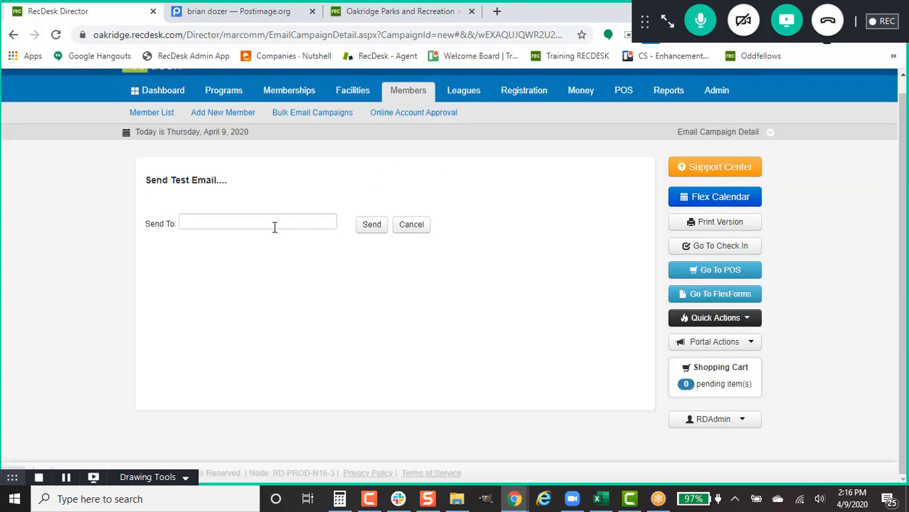
{"action": "left_click", "coordinate": [274, 226]}
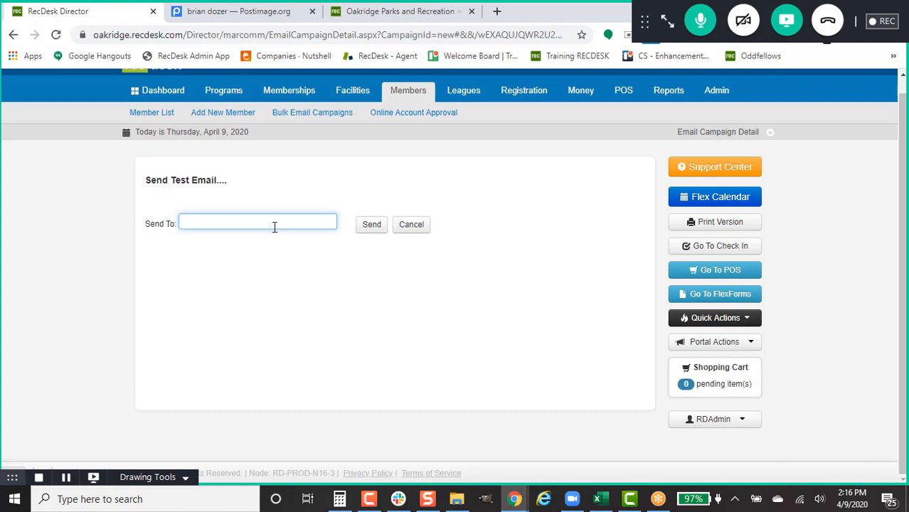
{"action": "left_click", "coordinate": [374, 225]}
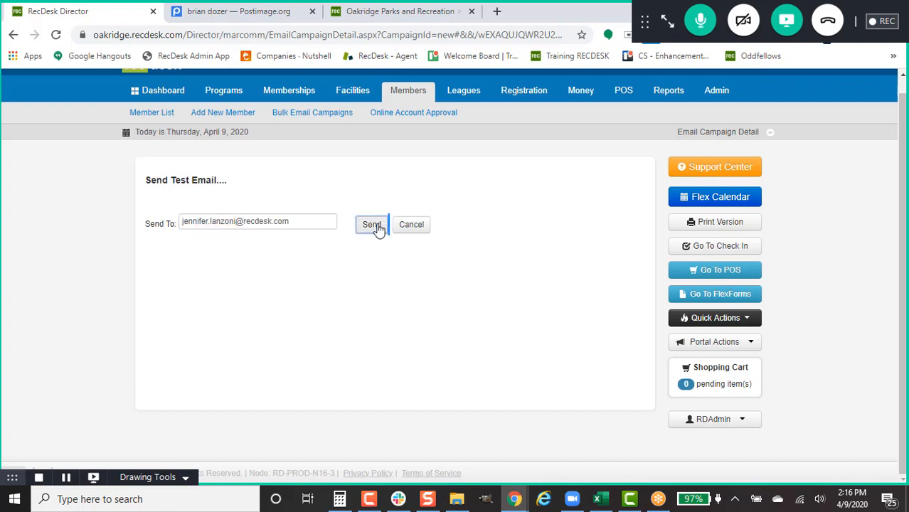
{"action": "left_click", "coordinate": [570, 108]}
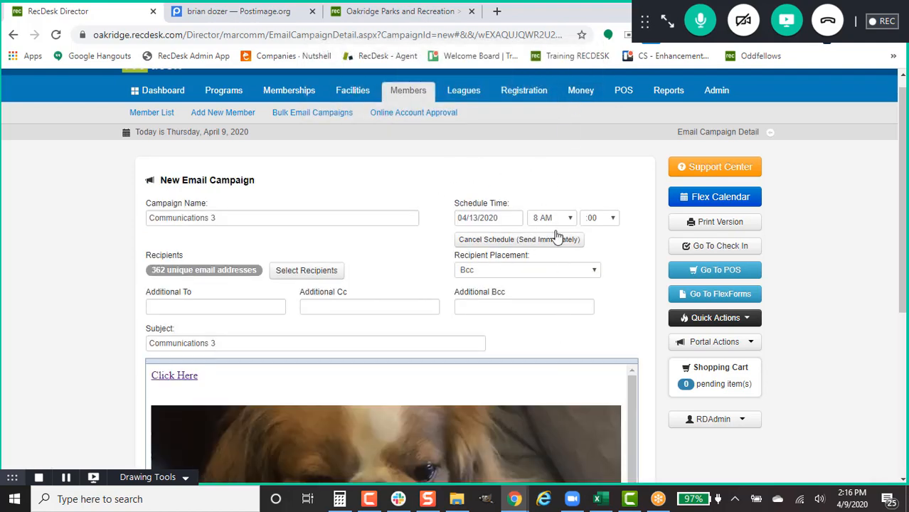
{"action": "scroll", "coordinate": [561, 237], "scroll_direction": "down", "scroll_amount": 3}
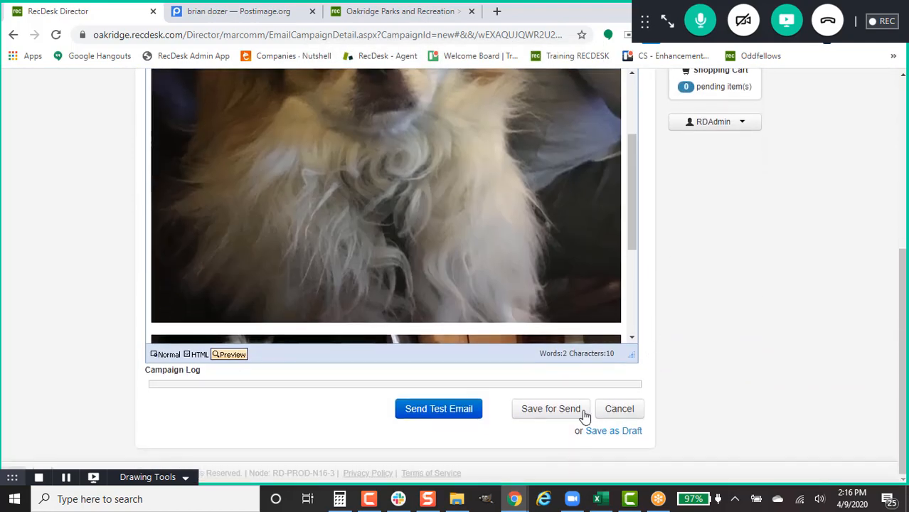
{"action": "left_click", "coordinate": [532, 414]}
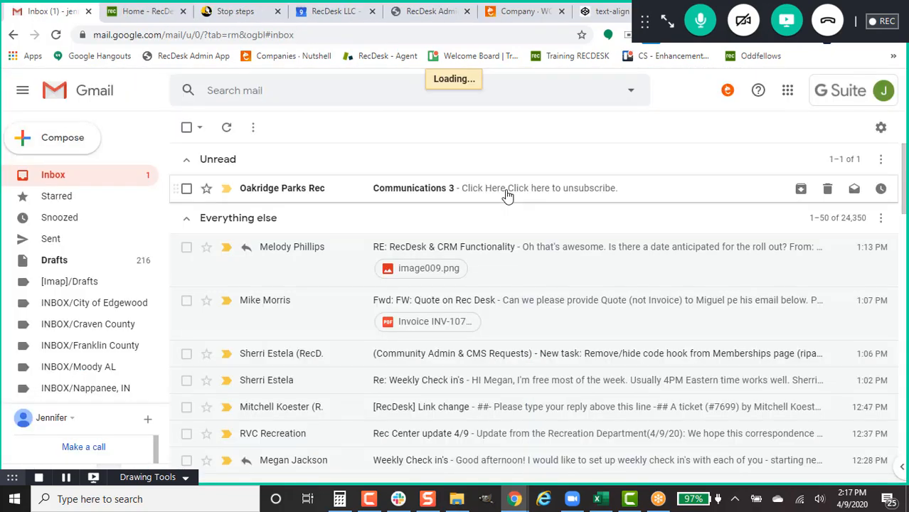
Step: Open the Communications 3 test email in Gmail, follow its Click Here link, and return to RecDesk Director
{"action": "left_click", "coordinate": [507, 196]}
{"action": "scroll", "coordinate": [659, 223], "scroll_direction": "down", "scroll_amount": 3}
{"action": "scroll", "coordinate": [659, 223], "scroll_direction": "up", "scroll_amount": 3}
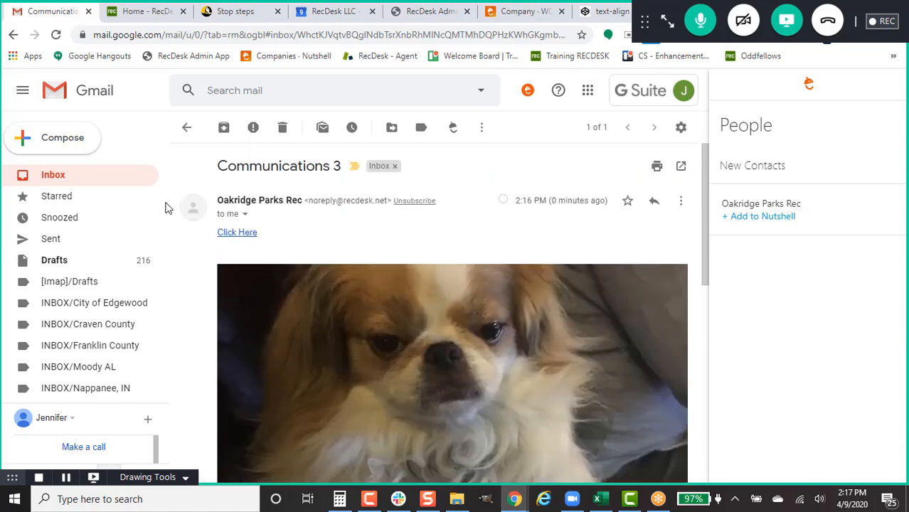
{"action": "left_click", "coordinate": [240, 236]}
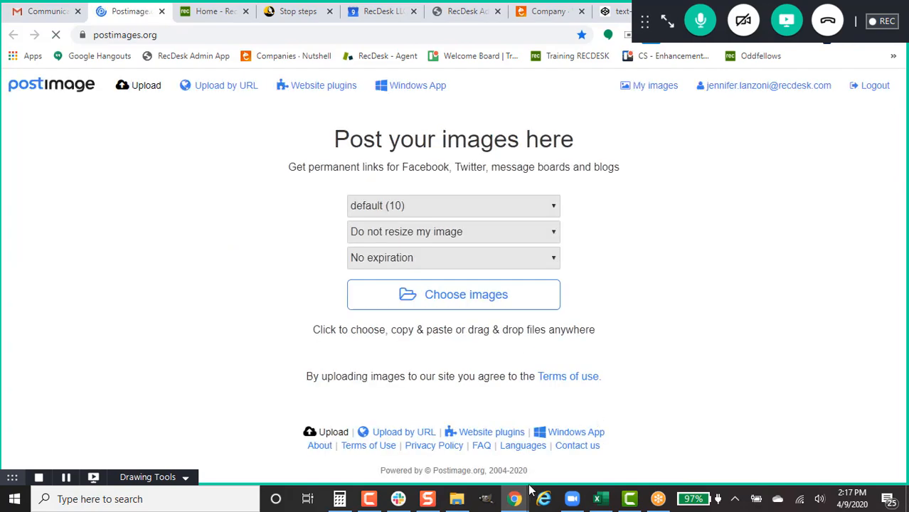
{"action": "mouse_move", "coordinate": [514, 498]}
{"action": "left_click", "coordinate": [578, 436]}
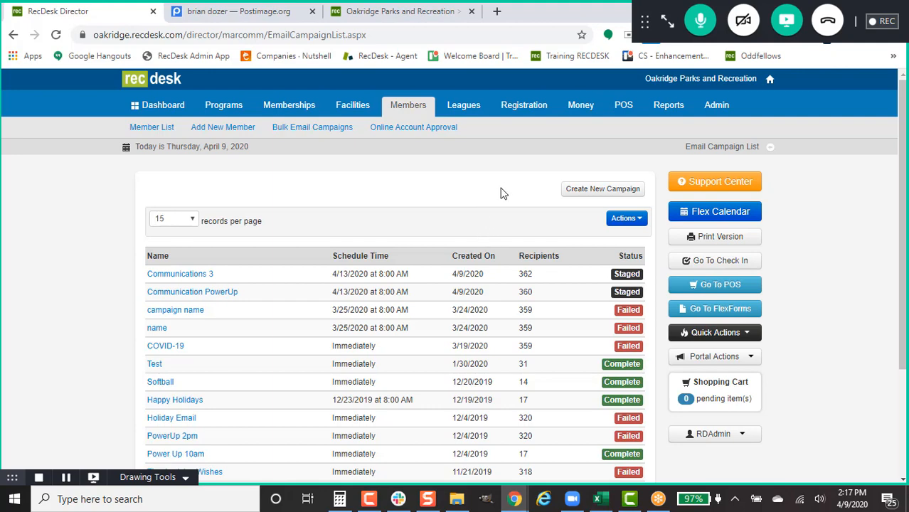
Step: Switch to the Oakridge Parks and Recreation site and open its Announcements page
{"action": "left_click", "coordinate": [431, 11]}
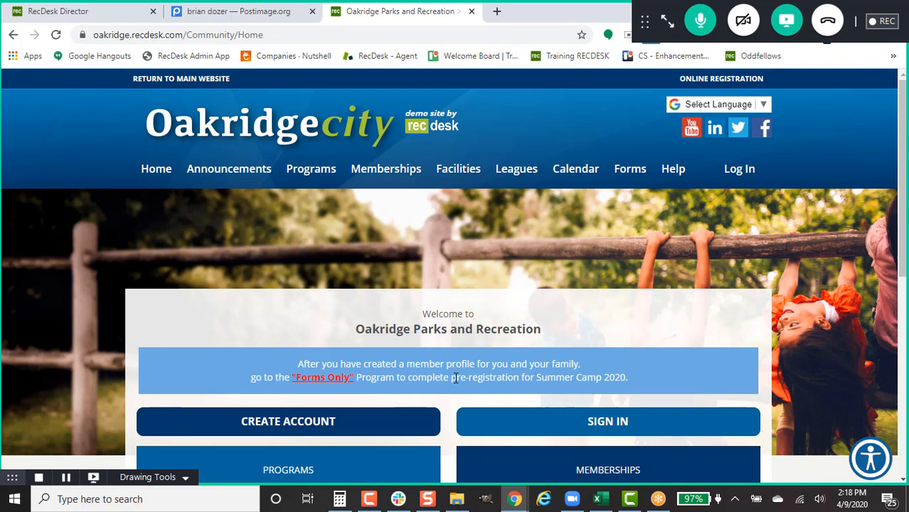
{"action": "scroll", "coordinate": [474, 293], "scroll_direction": "down", "scroll_amount": 1}
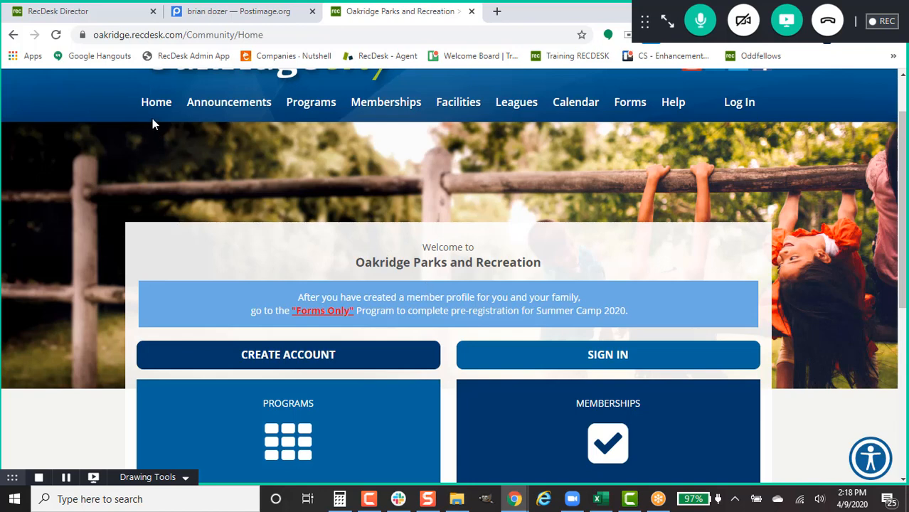
{"action": "left_click", "coordinate": [209, 106]}
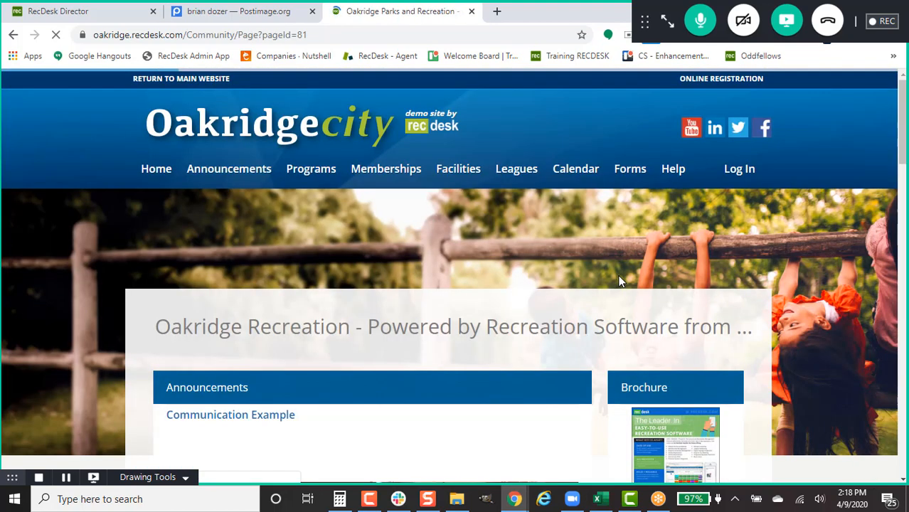
Step: Scroll through the Communication Example announcement to review its dog photos
{"action": "scroll", "coordinate": [618, 281], "scroll_direction": "down", "scroll_amount": 1}
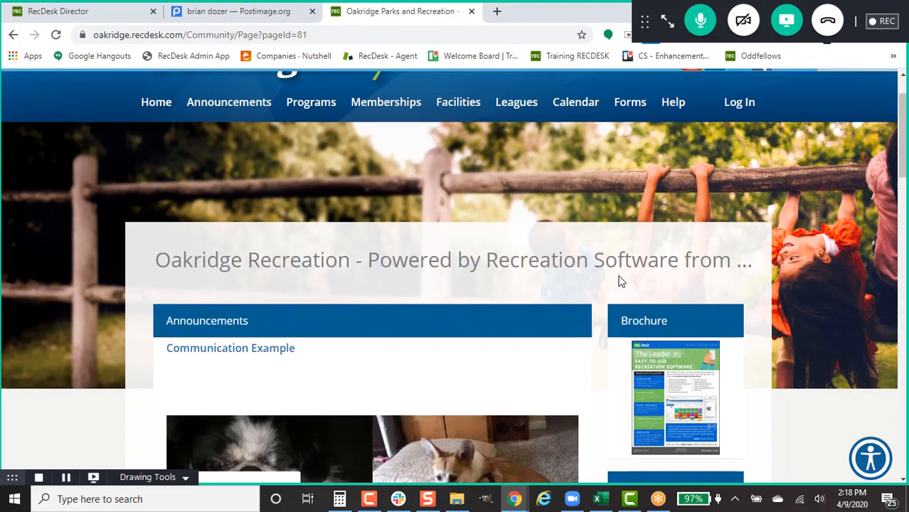
{"action": "scroll", "coordinate": [618, 281], "scroll_direction": "down", "scroll_amount": 1}
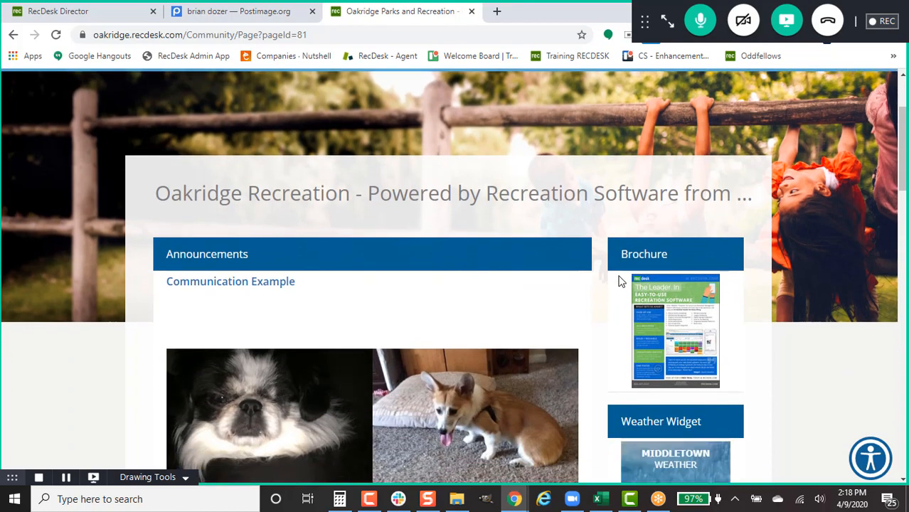
{"action": "scroll", "coordinate": [619, 281], "scroll_direction": "down", "scroll_amount": 1}
{"action": "scroll", "coordinate": [619, 280], "scroll_direction": "down", "scroll_amount": 1}
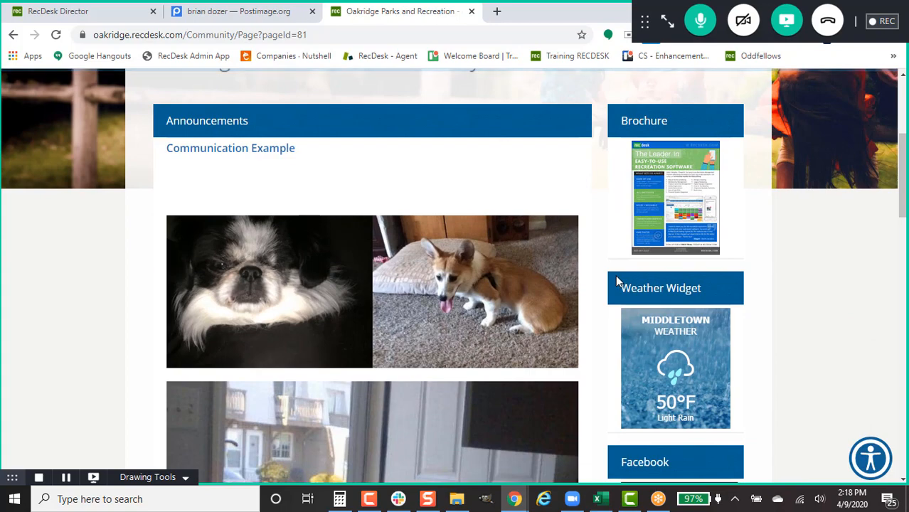
{"action": "scroll", "coordinate": [612, 285], "scroll_direction": "down", "scroll_amount": 7}
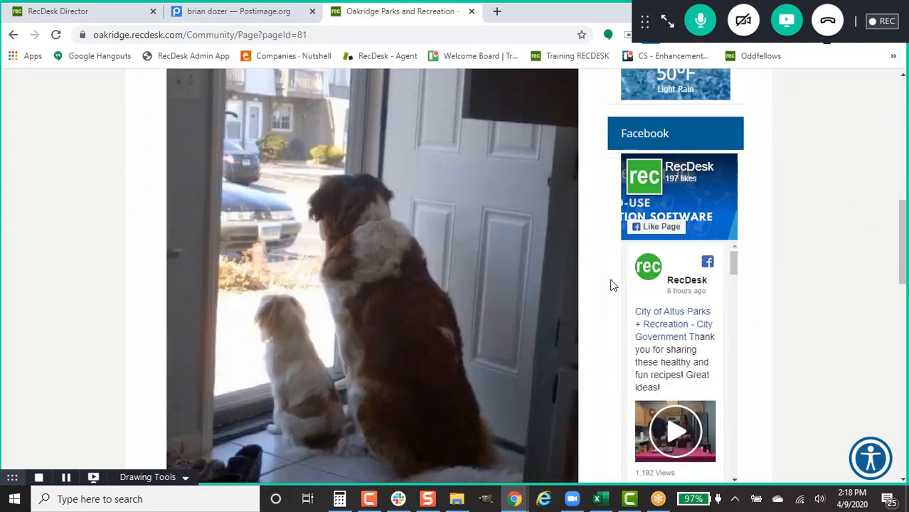
{"action": "scroll", "coordinate": [612, 285], "scroll_direction": "down", "scroll_amount": 1}
{"action": "scroll", "coordinate": [611, 285], "scroll_direction": "up", "scroll_amount": 8}
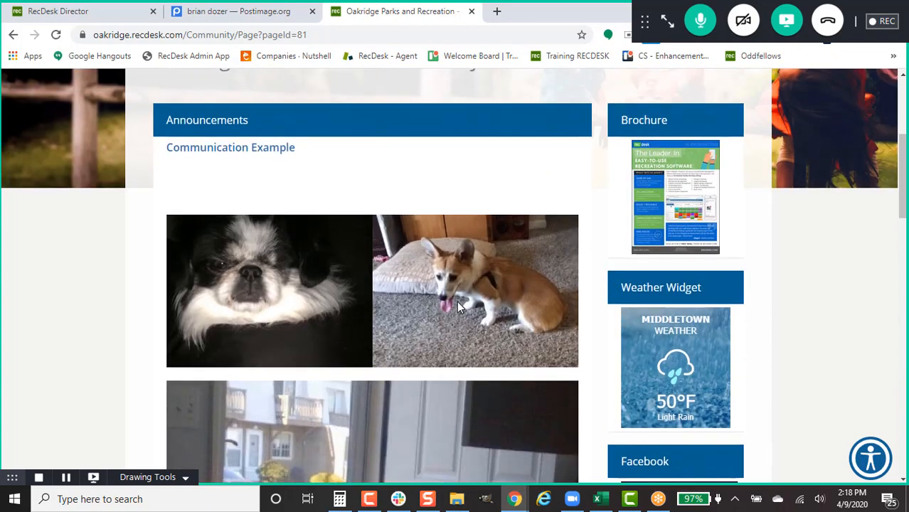
{"action": "scroll", "coordinate": [327, 205], "scroll_direction": "down", "scroll_amount": 2}
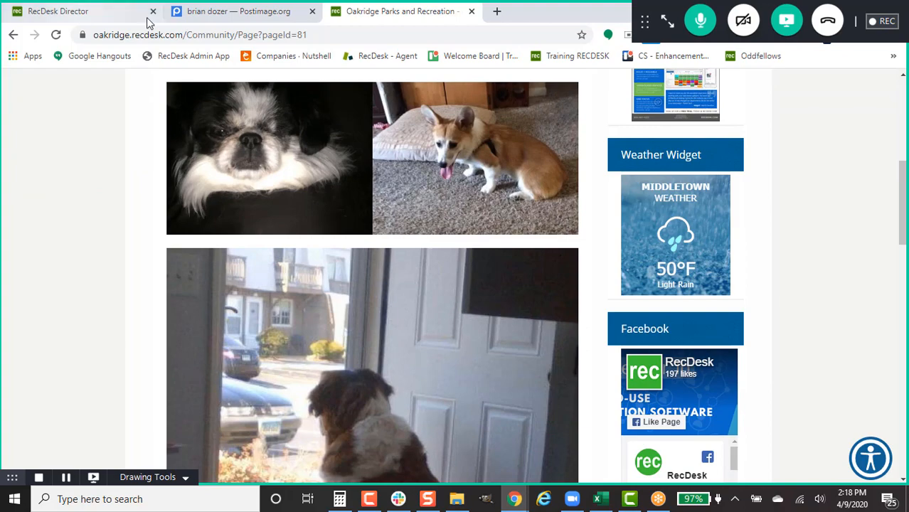
{"action": "left_click", "coordinate": [603, 502]}
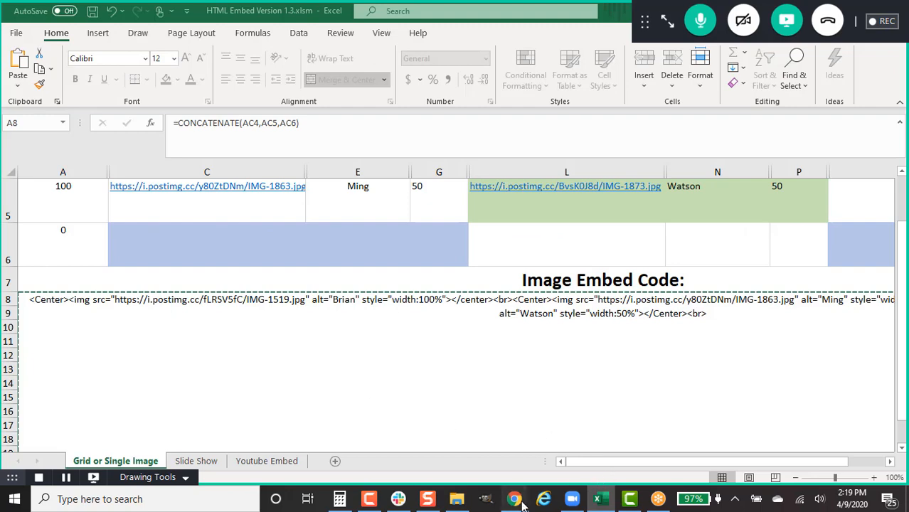
{"action": "mouse_move", "coordinate": [514, 498]}
{"action": "left_click", "coordinate": [577, 436]}
{"action": "scroll", "coordinate": [389, 284], "scroll_direction": "up", "scroll_amount": 2}
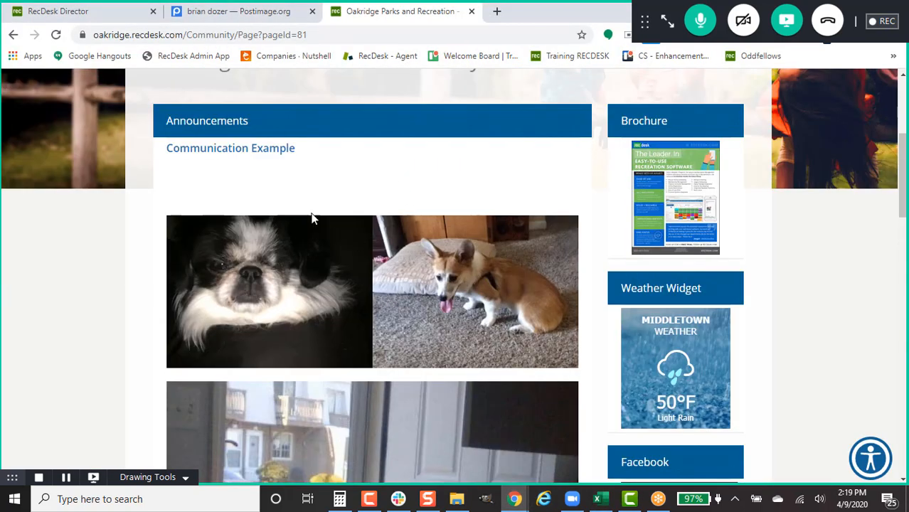
{"action": "left_click", "coordinate": [101, 10]}
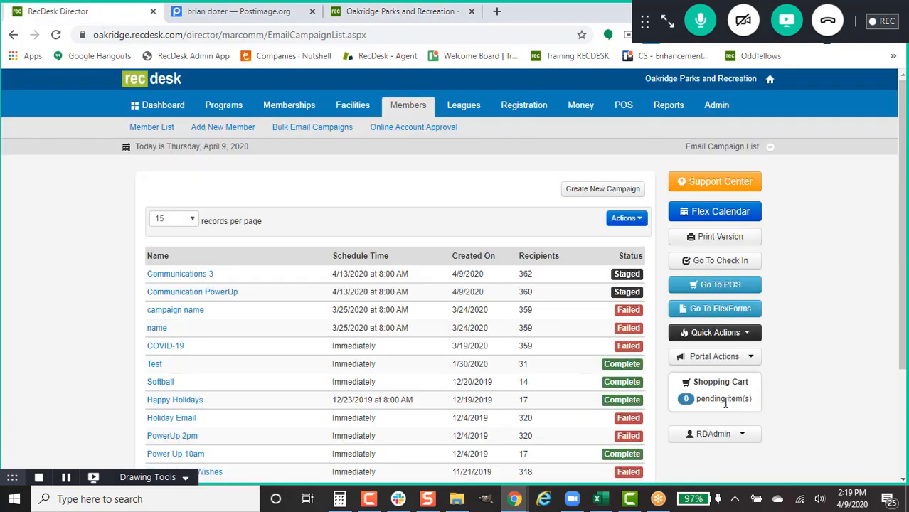
Step: Open Content Management (CMS) from Portal Actions and edit the Communication Example announcement
{"action": "left_click", "coordinate": [734, 360]}
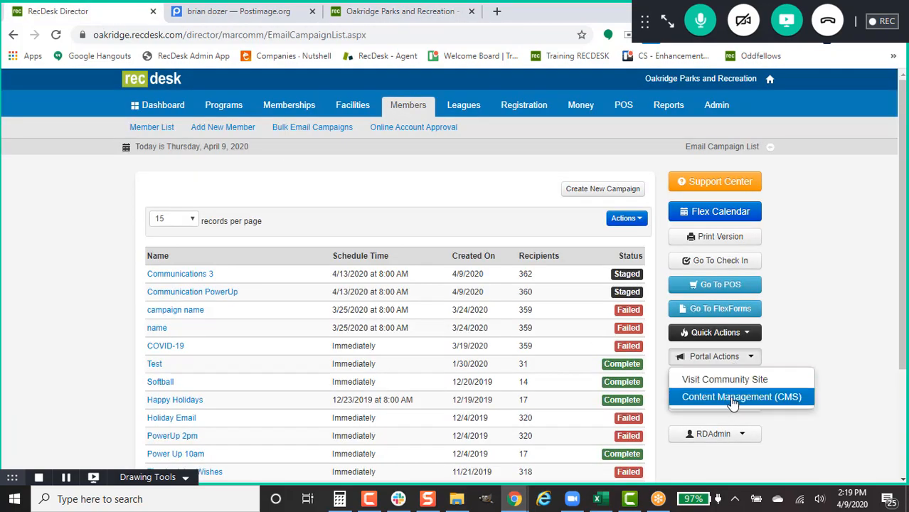
{"action": "left_click", "coordinate": [730, 406]}
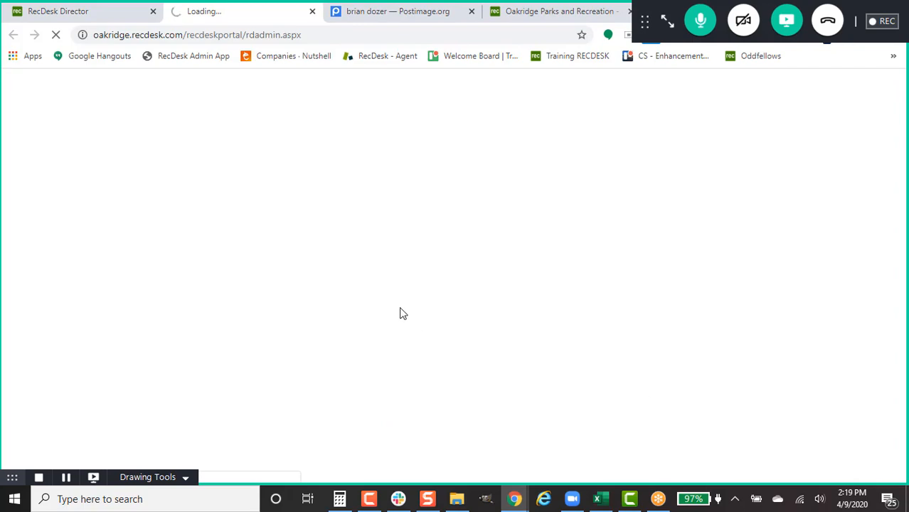
{"action": "scroll", "coordinate": [429, 263], "scroll_direction": "down", "scroll_amount": 1}
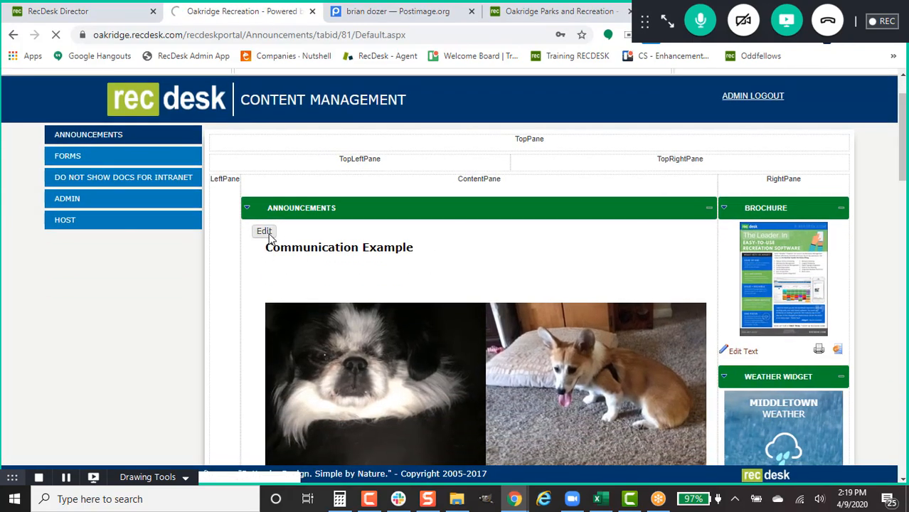
{"action": "left_click", "coordinate": [264, 231]}
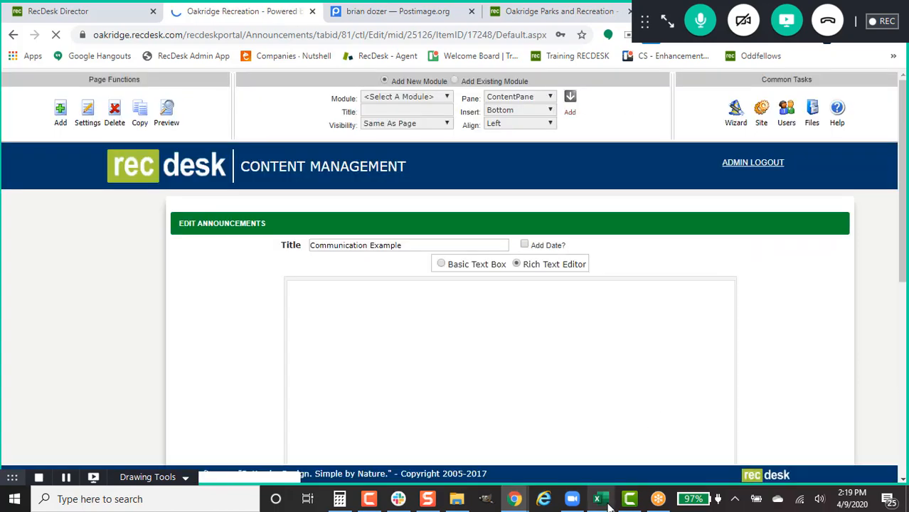
Step: Check the workbook, then inspect the door photo's hyperlink settings and close them
{"action": "left_click", "coordinate": [601, 500]}
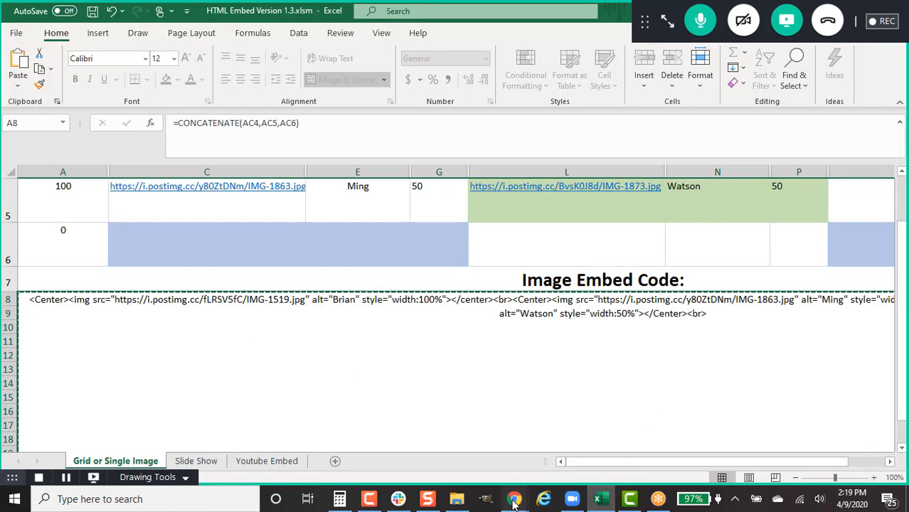
{"action": "mouse_move", "coordinate": [514, 499]}
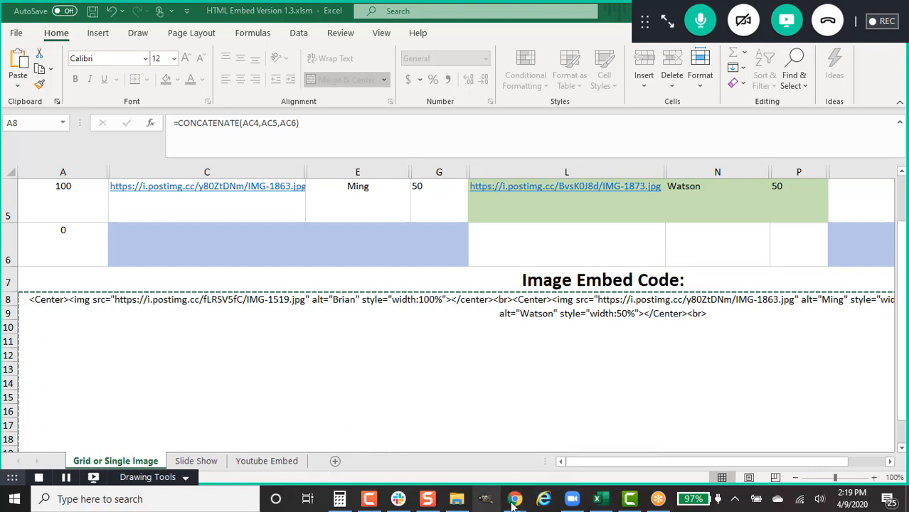
{"action": "left_click", "coordinate": [556, 451]}
{"action": "scroll", "coordinate": [570, 175], "scroll_direction": "down", "scroll_amount": 3}
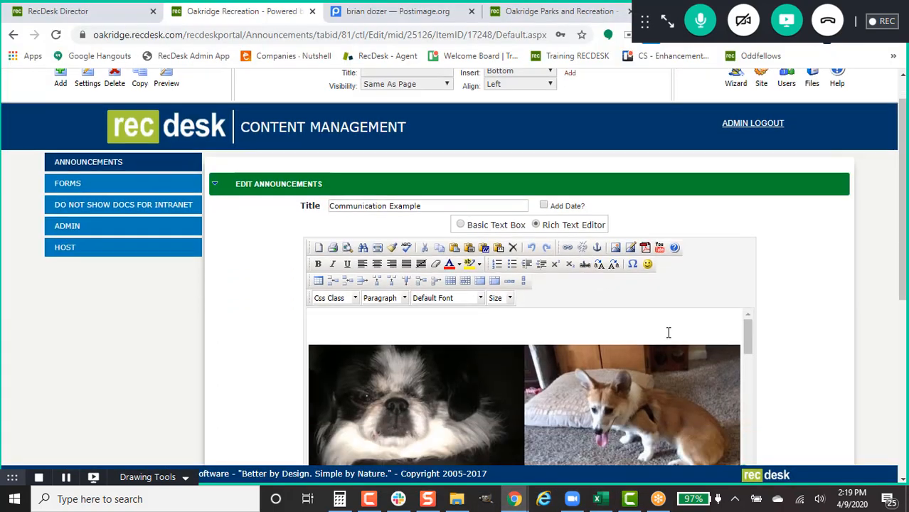
{"action": "scroll", "coordinate": [570, 175], "scroll_direction": "down", "scroll_amount": 5}
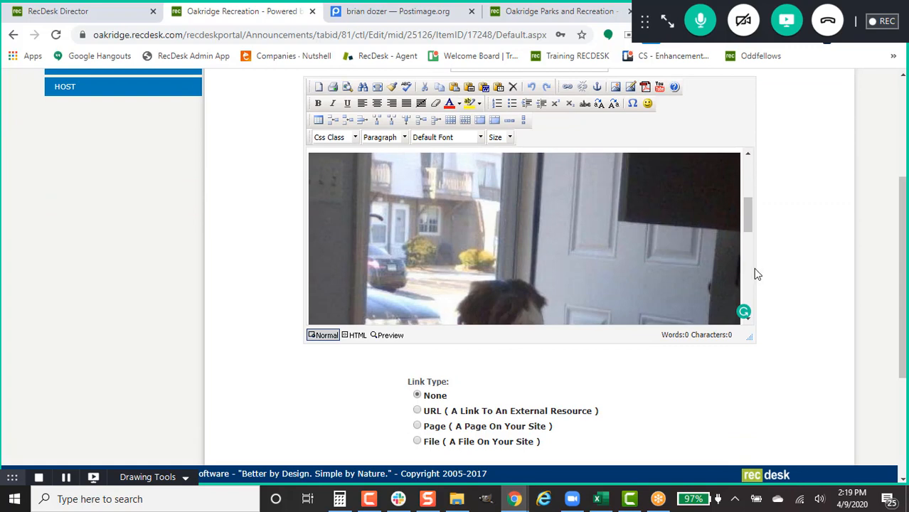
{"action": "left_click", "coordinate": [524, 277]}
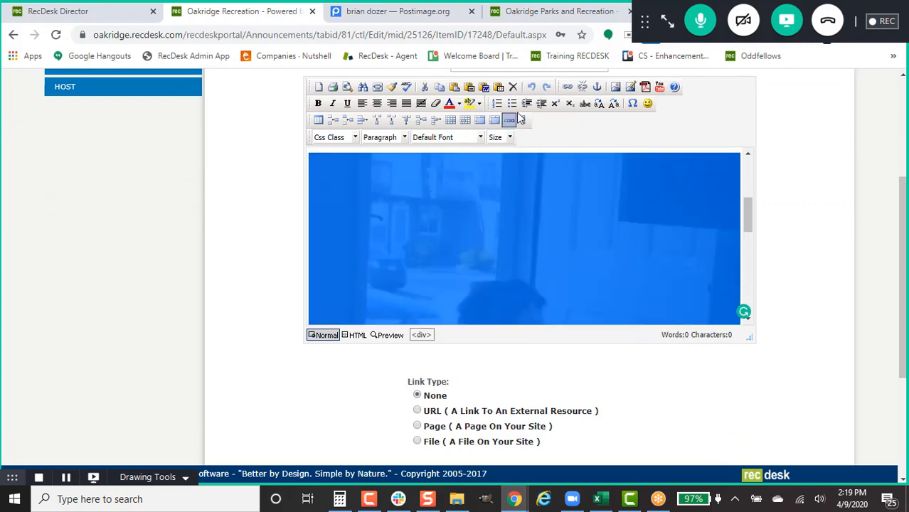
{"action": "left_click", "coordinate": [567, 86]}
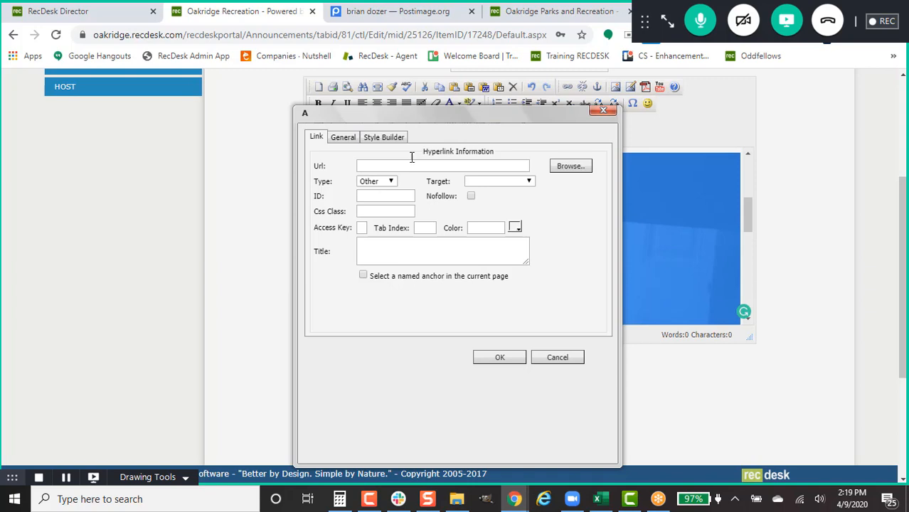
{"action": "left_click", "coordinate": [603, 111]}
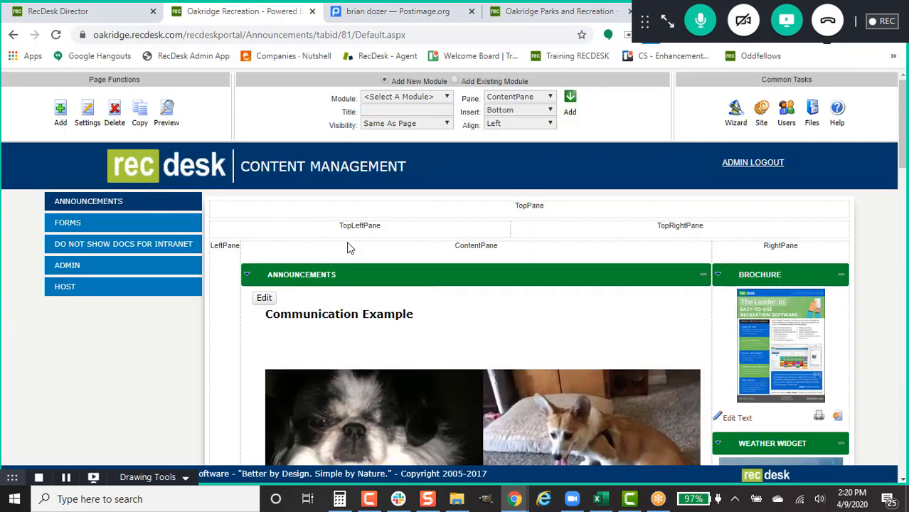
{"action": "scroll", "coordinate": [348, 247], "scroll_direction": "down", "scroll_amount": 1}
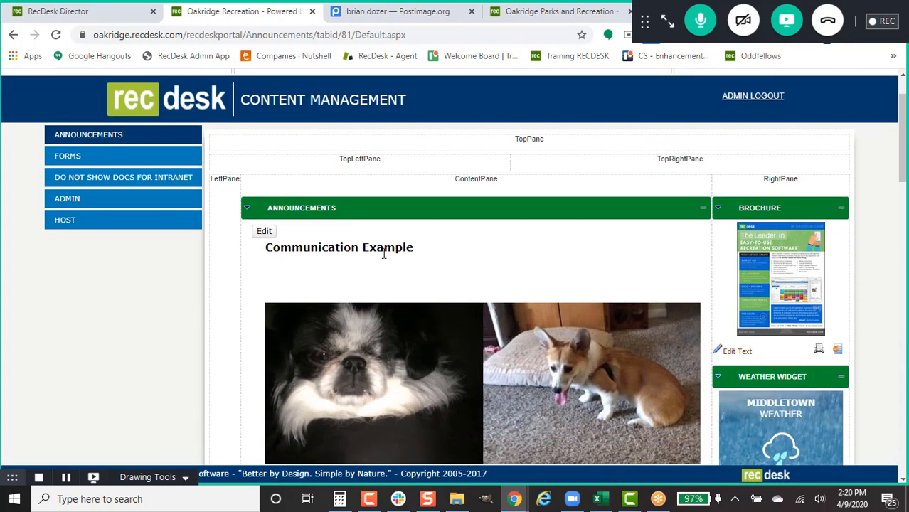
Step: Create a new announcement titled 'Slideshow' with Add Date switched off
{"action": "mouse_move", "coordinate": [249, 211]}
{"action": "left_click", "coordinate": [262, 226]}
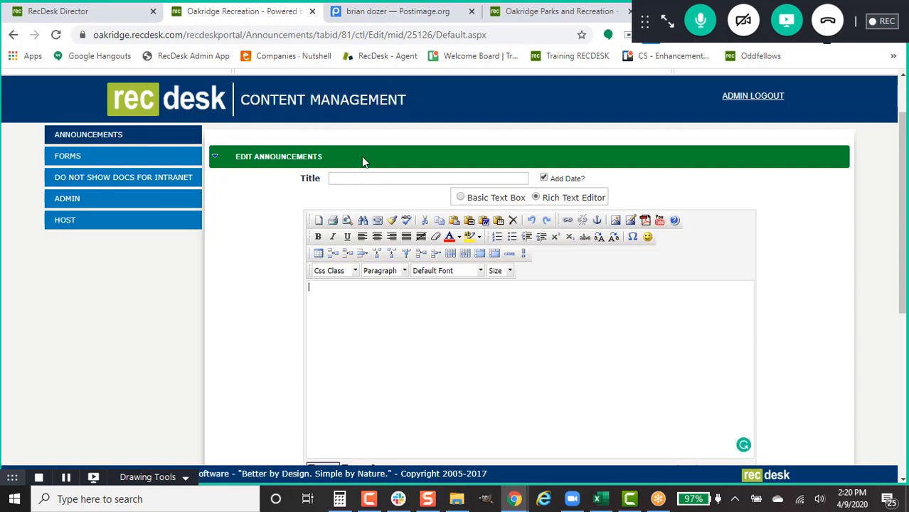
{"action": "left_click", "coordinate": [375, 178]}
{"action": "type", "text": "Slideshow"}
{"action": "left_click", "coordinate": [544, 179]}
{"action": "scroll", "coordinate": [568, 183], "scroll_direction": "down", "scroll_amount": 1}
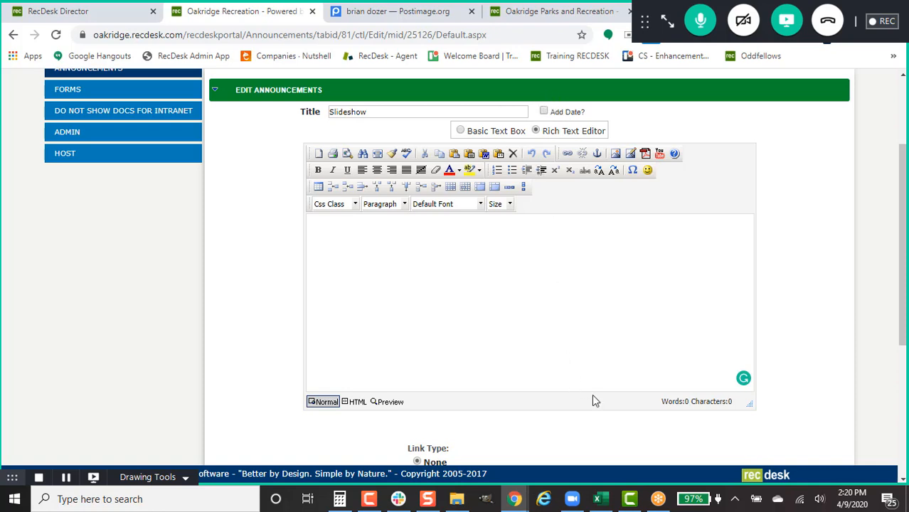
Step: Bring up Excel's Youtube Embed sheet and select cell A4 holding video id k8wpQp0sxjA
{"action": "left_click", "coordinate": [599, 499]}
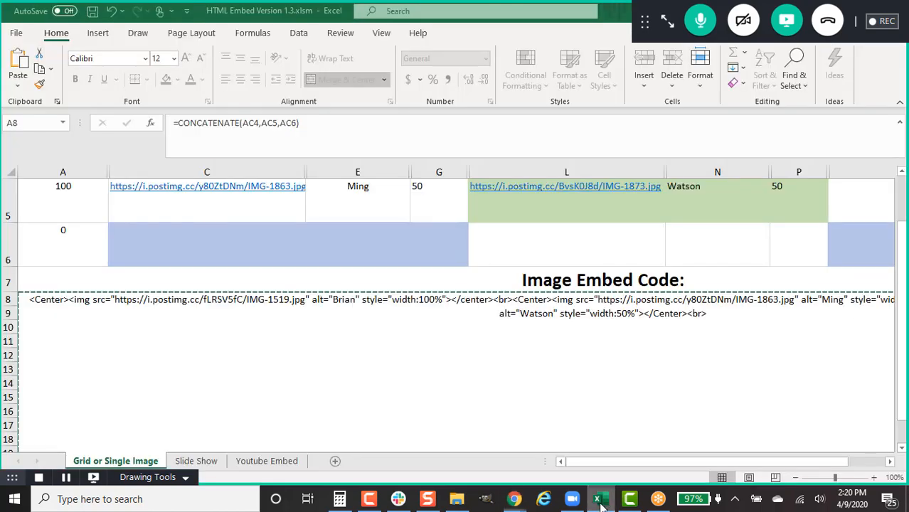
{"action": "left_click", "coordinate": [245, 465]}
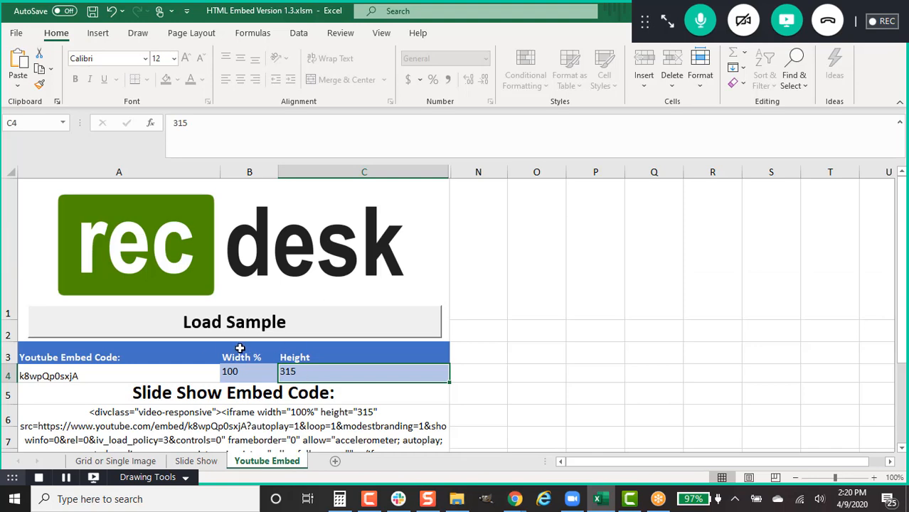
{"action": "scroll", "coordinate": [238, 396], "scroll_direction": "down", "scroll_amount": 1}
{"action": "scroll", "coordinate": [238, 396], "scroll_direction": "up", "scroll_amount": 1}
{"action": "scroll", "coordinate": [237, 396], "scroll_direction": "down", "scroll_amount": 1}
{"action": "scroll", "coordinate": [238, 396], "scroll_direction": "up", "scroll_amount": 1}
{"action": "left_click", "coordinate": [102, 376]}
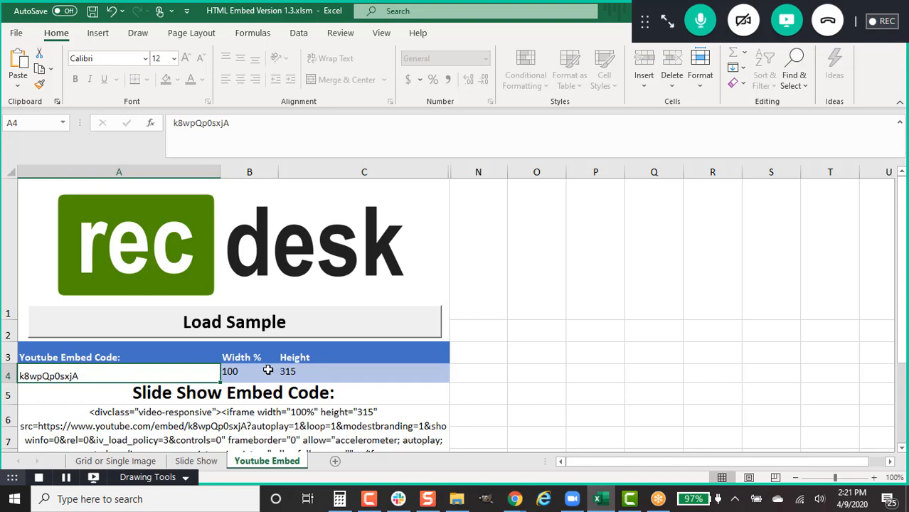
Step: On the Slide Show sheet, change seconds per photo in B3 from 3 to 1
{"action": "left_click", "coordinate": [213, 461]}
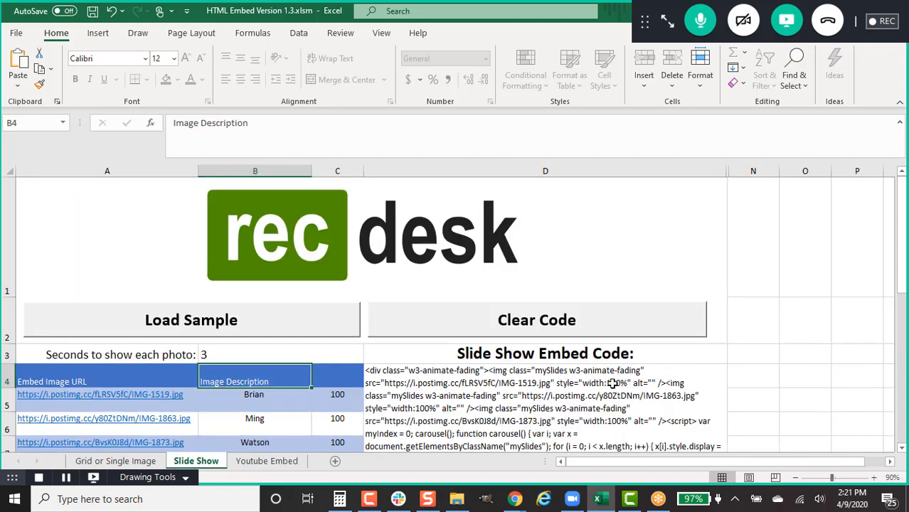
{"action": "scroll", "coordinate": [558, 383], "scroll_direction": "down", "scroll_amount": 2}
{"action": "scroll", "coordinate": [557, 383], "scroll_direction": "up", "scroll_amount": 3}
{"action": "left_click_drag", "start_coordinate": [903, 282], "coordinate": [903, 292]}
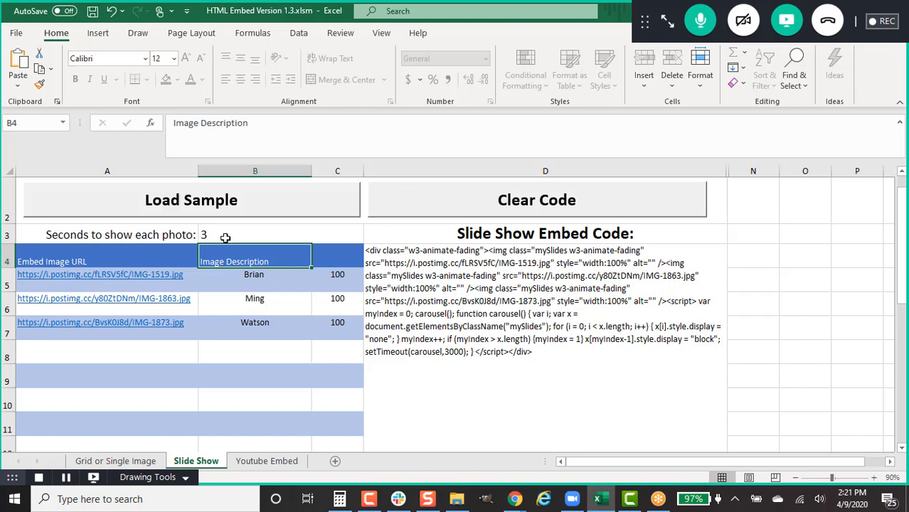
{"action": "left_click", "coordinate": [208, 236]}
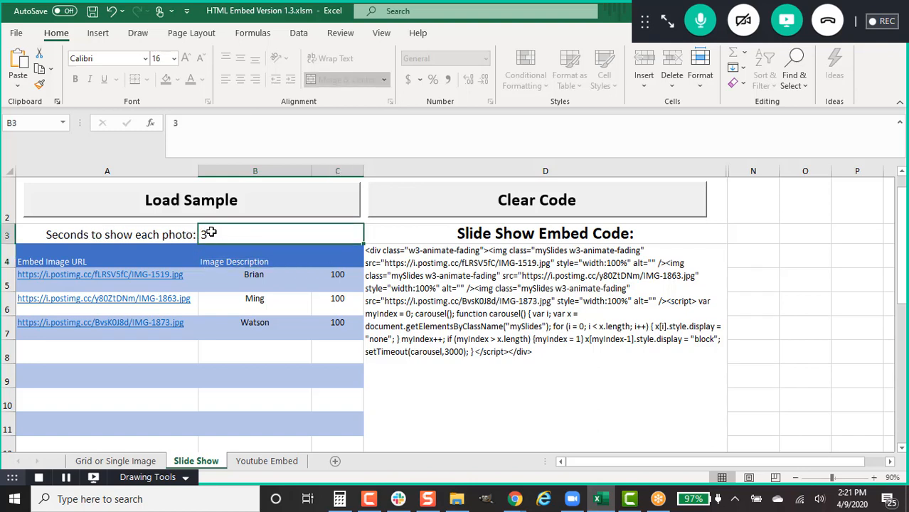
{"action": "type", "text": "1"}
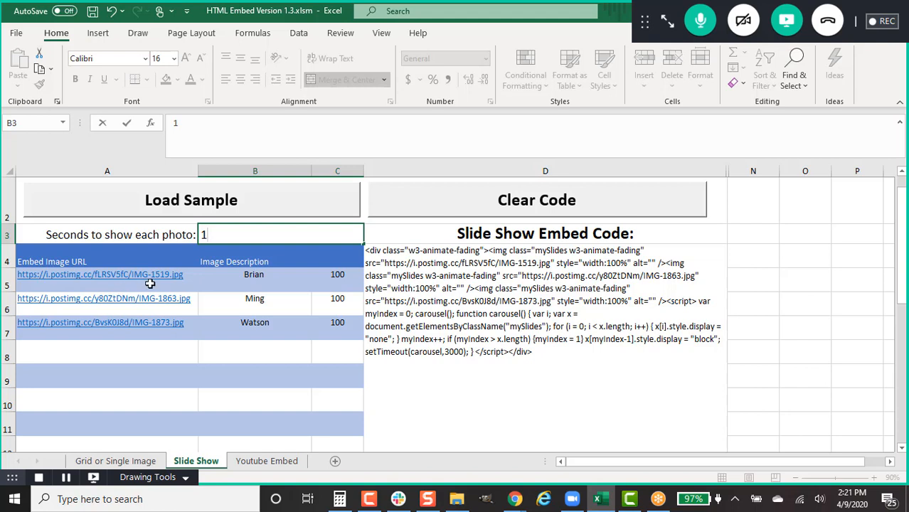
{"action": "left_click", "coordinate": [102, 282]}
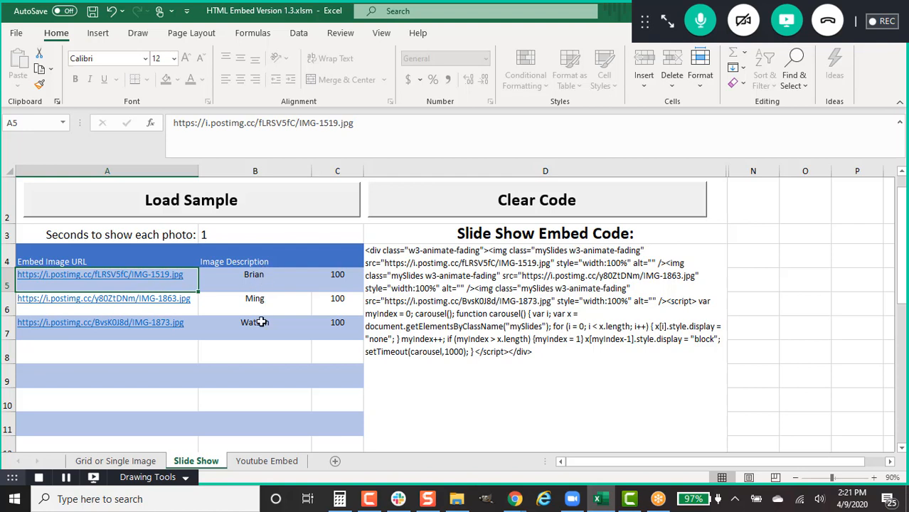
Step: Copy the regenerated slide show embed code from cell D4
{"action": "left_click", "coordinate": [332, 282]}
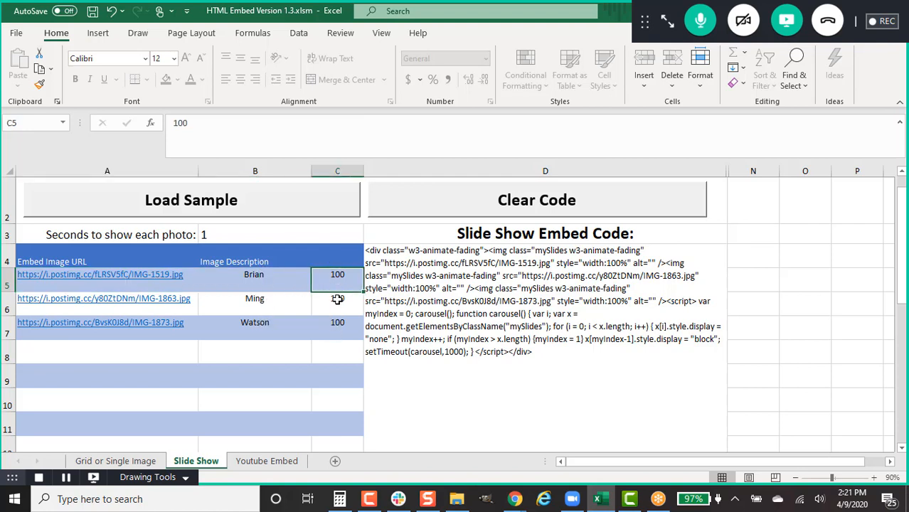
{"action": "left_click", "coordinate": [546, 274]}
{"action": "right_click", "coordinate": [491, 275]}
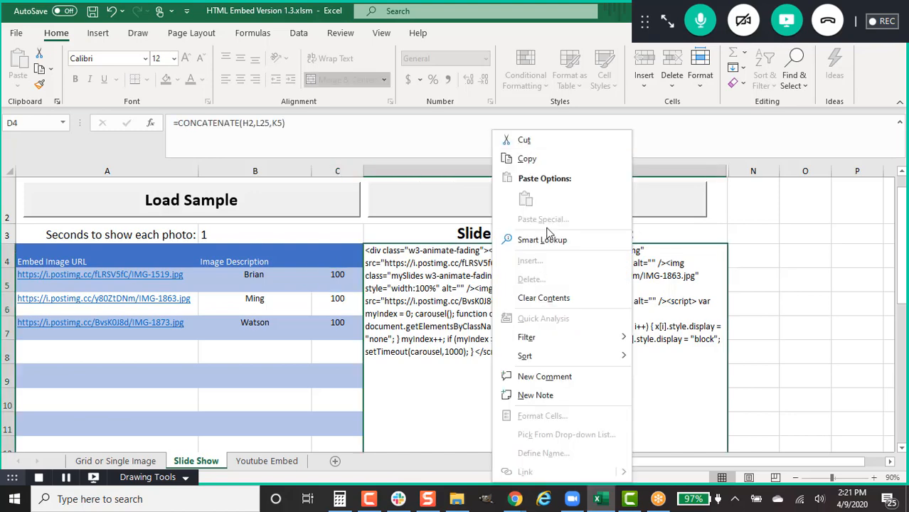
{"action": "left_click", "coordinate": [558, 158]}
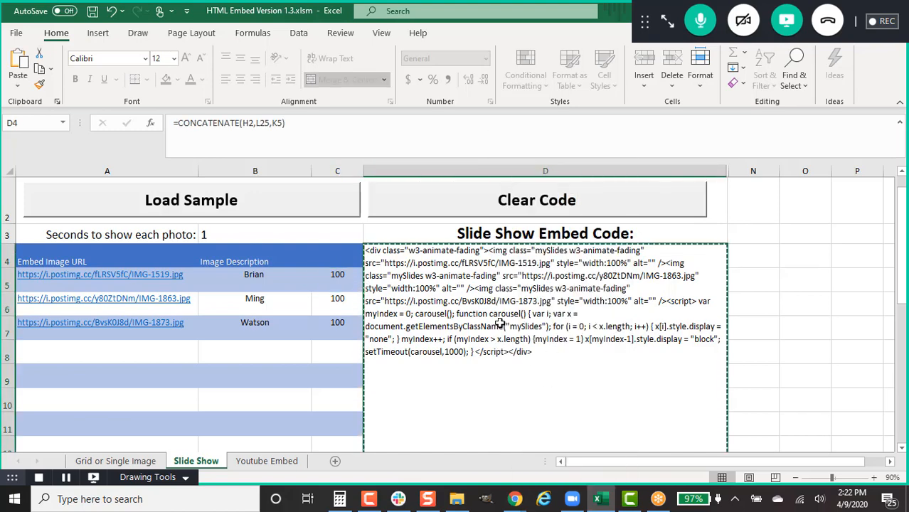
Step: Switch the announcement body to HTML and paste the slideshow embed code as plain text
{"action": "mouse_move", "coordinate": [515, 498]}
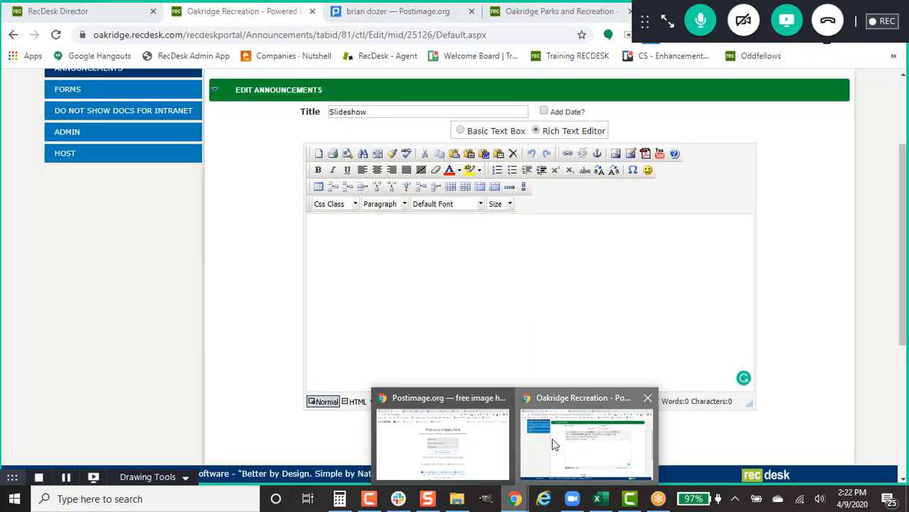
{"action": "left_click", "coordinate": [552, 444]}
{"action": "left_click", "coordinate": [355, 402]}
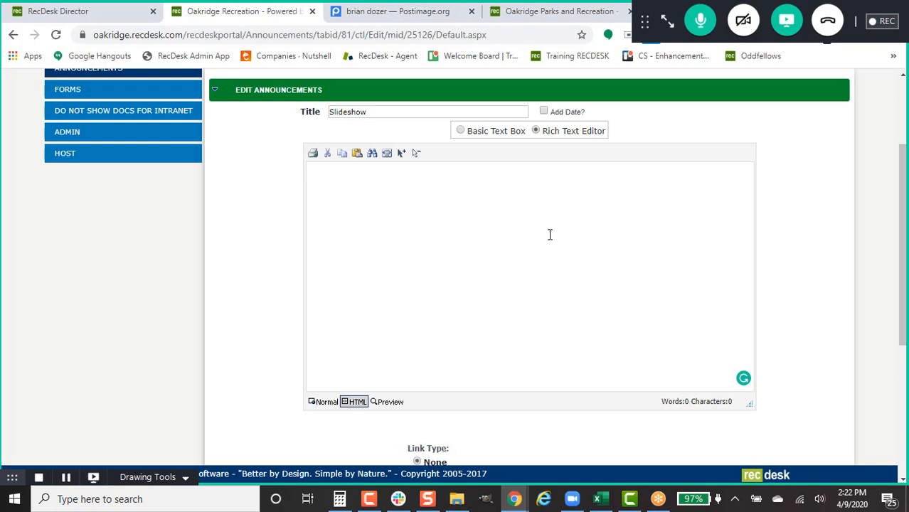
{"action": "right_click", "coordinate": [353, 195]}
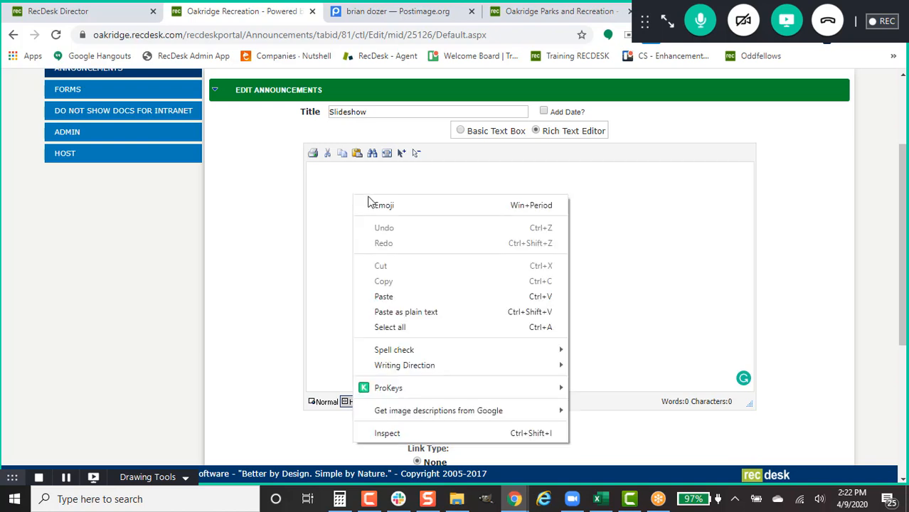
{"action": "left_click", "coordinate": [324, 319]}
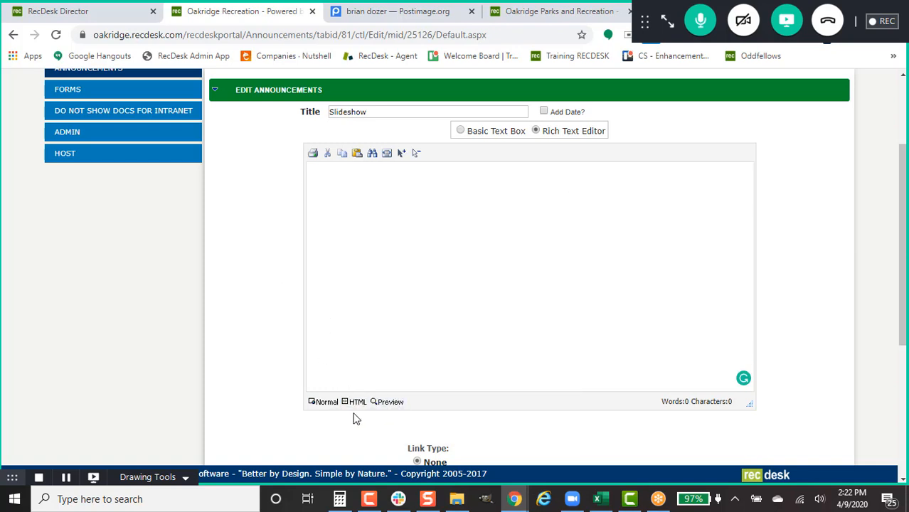
{"action": "right_click", "coordinate": [359, 190]}
{"action": "left_click", "coordinate": [425, 312]}
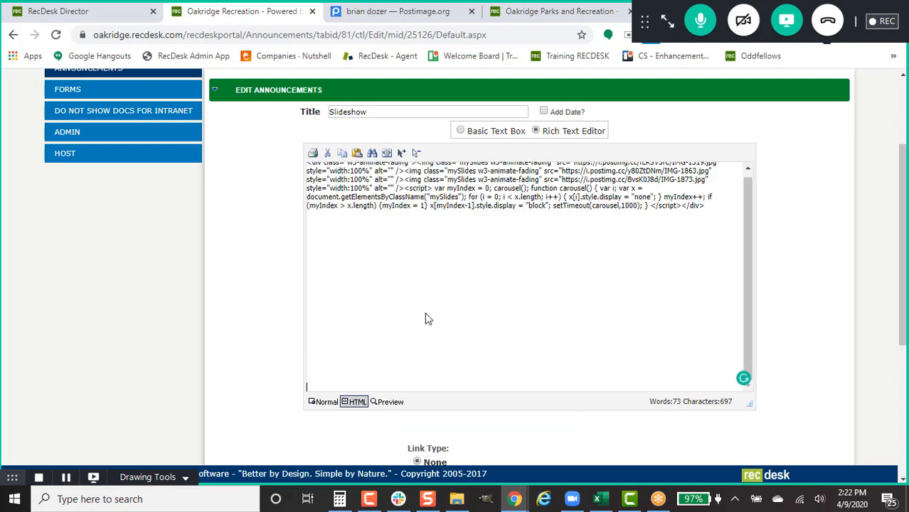
Step: Save the Slideshow announcement with Update
{"action": "scroll", "coordinate": [675, 294], "scroll_direction": "up", "scroll_amount": 1}
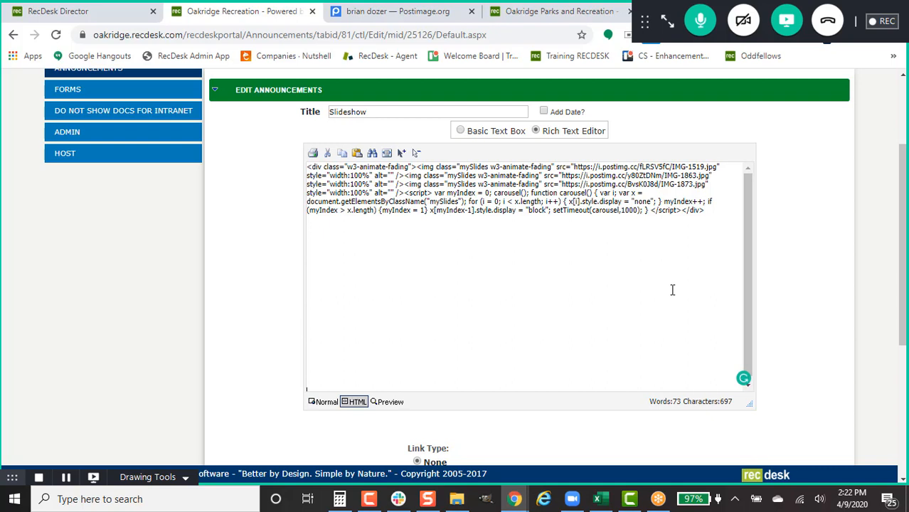
{"action": "scroll", "coordinate": [459, 307], "scroll_direction": "down", "scroll_amount": 1}
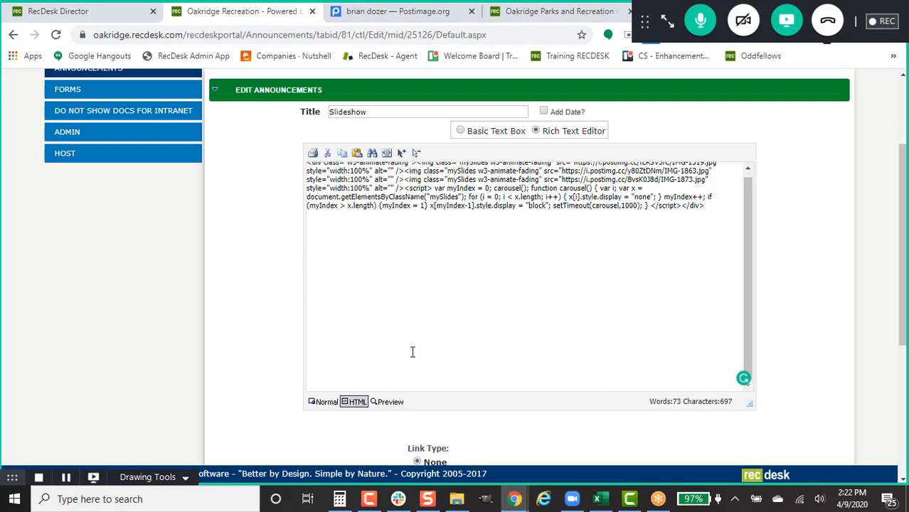
{"action": "scroll", "coordinate": [263, 387], "scroll_direction": "down", "scroll_amount": 1}
{"action": "scroll", "coordinate": [321, 355], "scroll_direction": "down", "scroll_amount": 3}
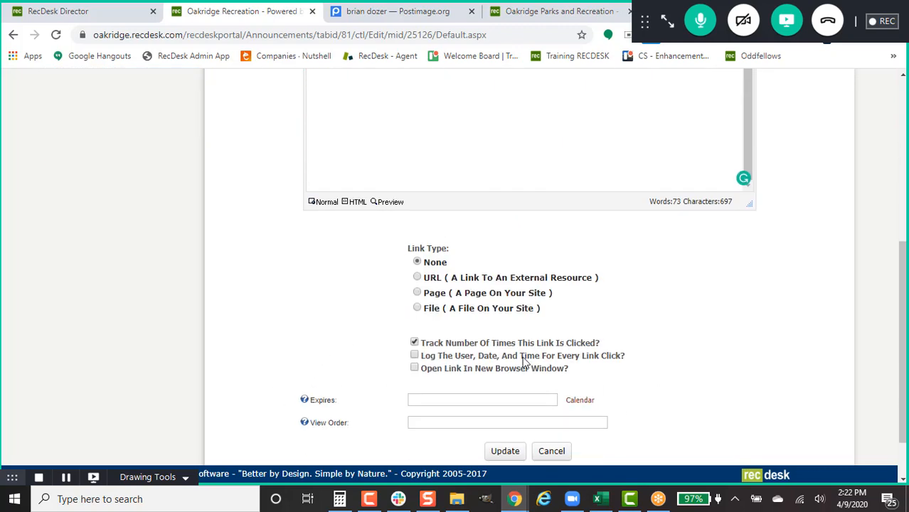
{"action": "scroll", "coordinate": [523, 361], "scroll_direction": "down", "scroll_amount": 1}
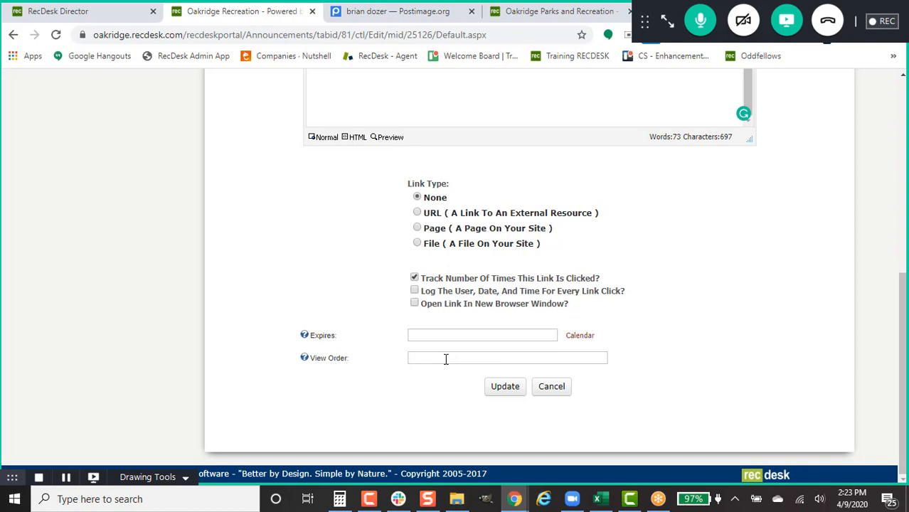
{"action": "left_click", "coordinate": [493, 392]}
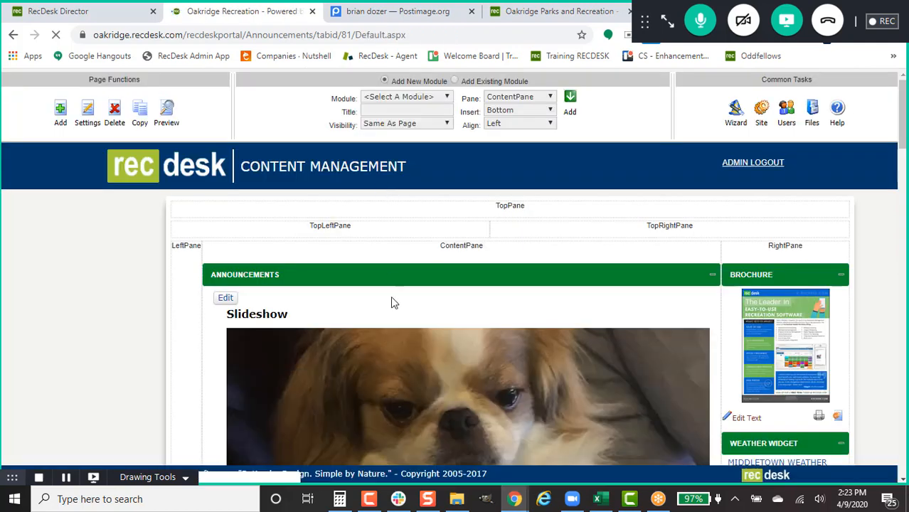
Step: Reload the public Oakridge Parks and Recreation page to check the slideshow, then return to the Email Campaign List
{"action": "left_click", "coordinate": [588, 10]}
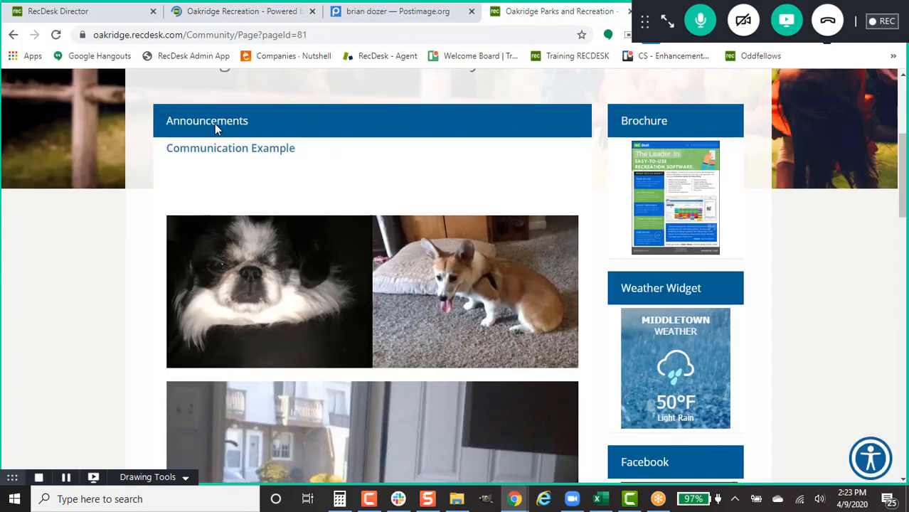
{"action": "left_click", "coordinate": [56, 34]}
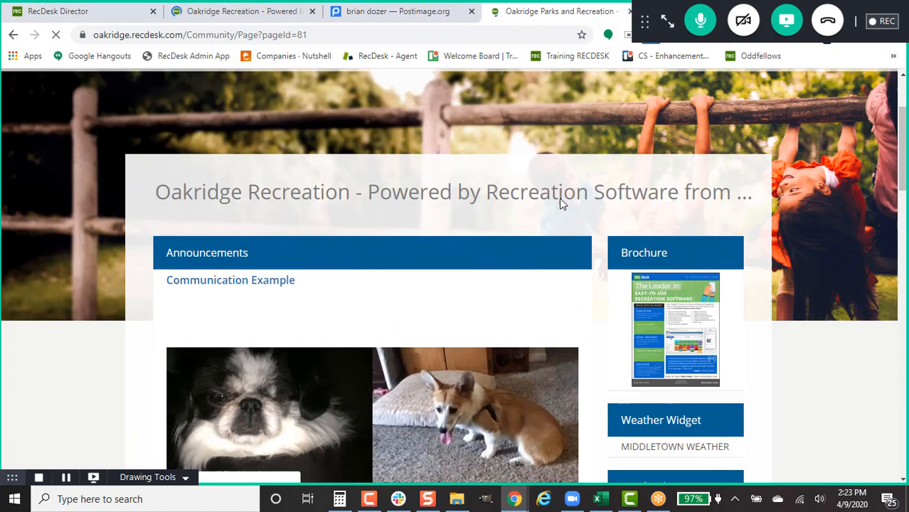
{"action": "scroll", "coordinate": [560, 199], "scroll_direction": "up", "scroll_amount": 2}
{"action": "scroll", "coordinate": [560, 199], "scroll_direction": "down", "scroll_amount": 3}
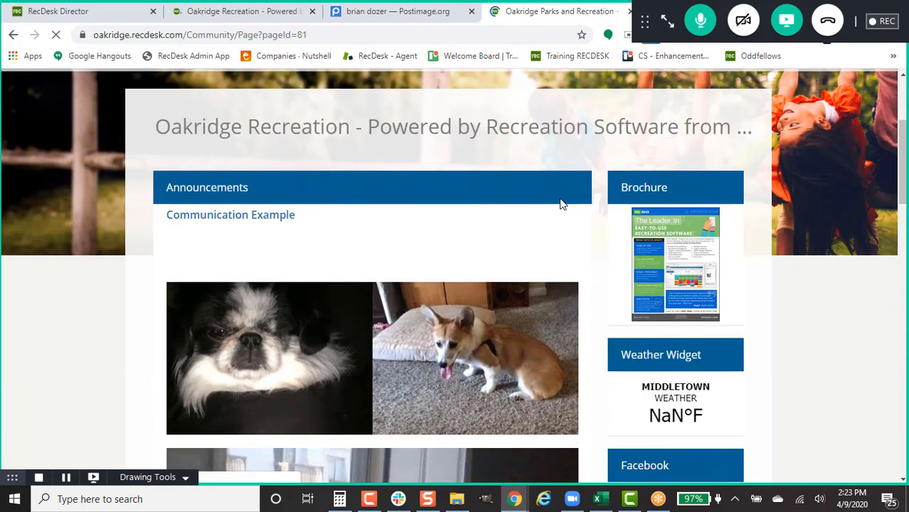
{"action": "left_click", "coordinate": [196, 12]}
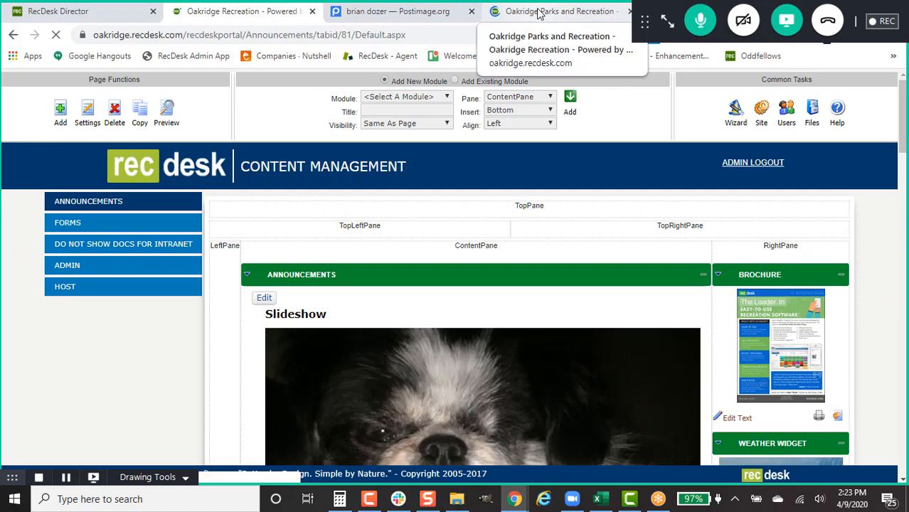
{"action": "scroll", "coordinate": [541, 230], "scroll_direction": "down", "scroll_amount": 3}
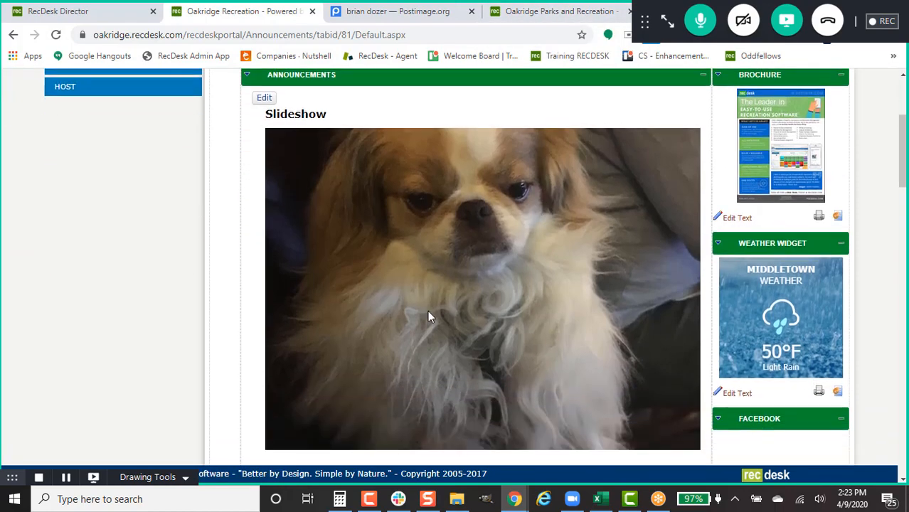
{"action": "left_click", "coordinate": [557, 9]}
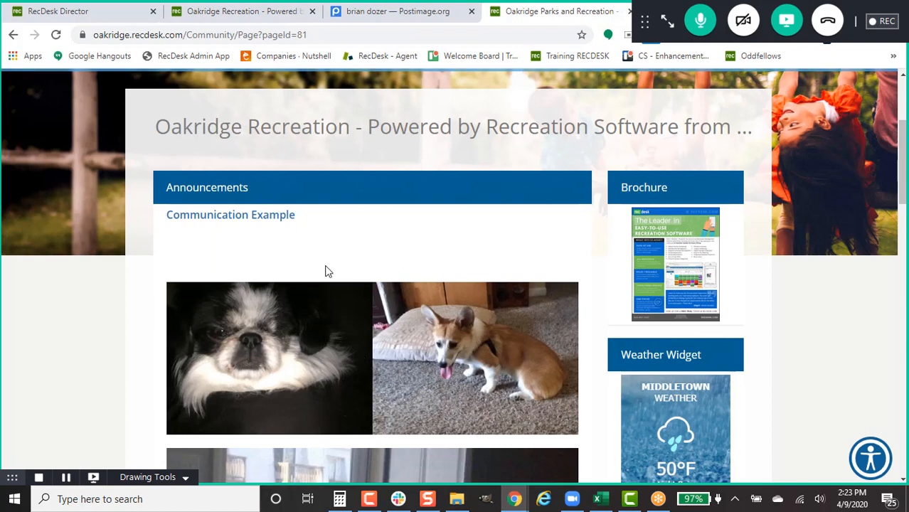
{"action": "left_click", "coordinate": [56, 34]}
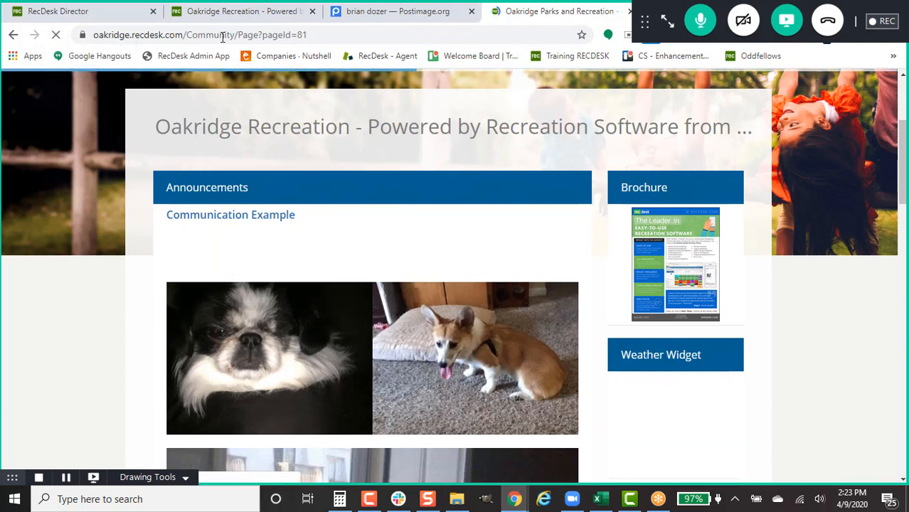
{"action": "left_click", "coordinate": [263, 13]}
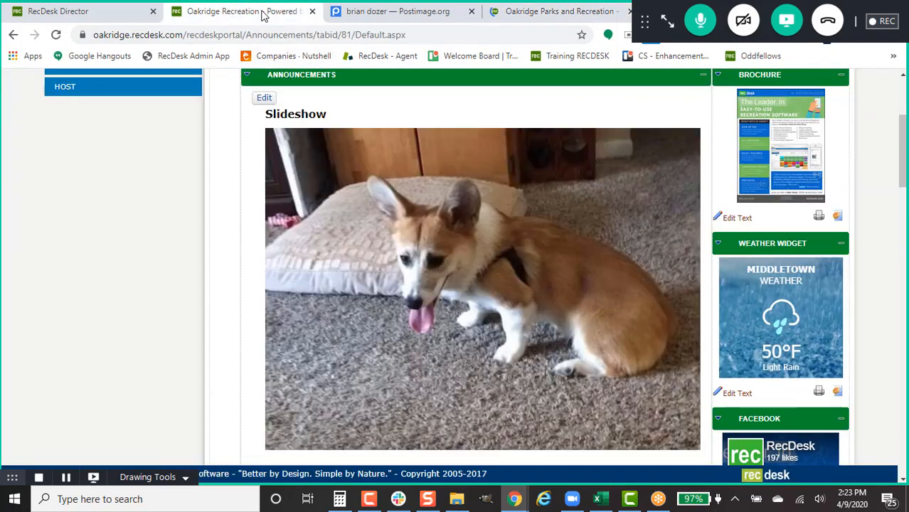
{"action": "left_click", "coordinate": [87, 11]}
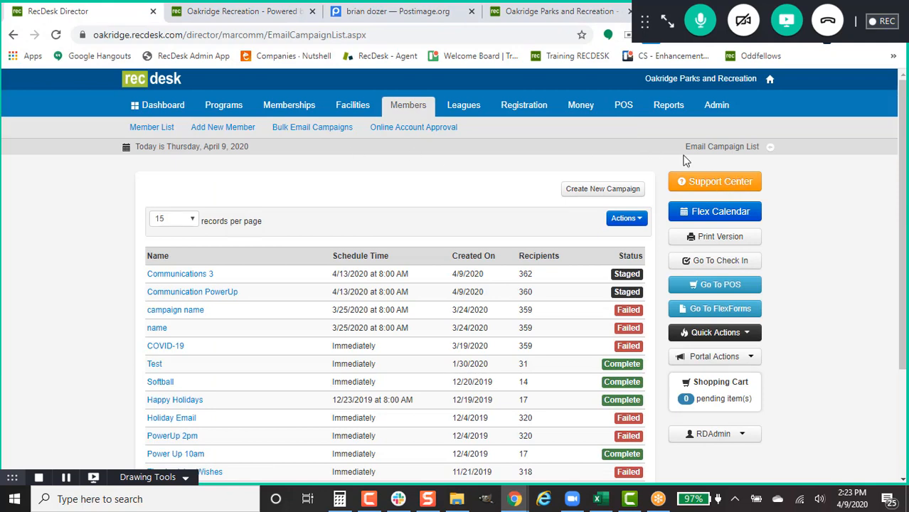
Step: Open the RecDesk Support Center in a new browser tab
{"action": "right_click", "coordinate": [712, 189]}
{"action": "left_click", "coordinate": [731, 193]}
{"action": "left_click", "coordinate": [224, 17]}
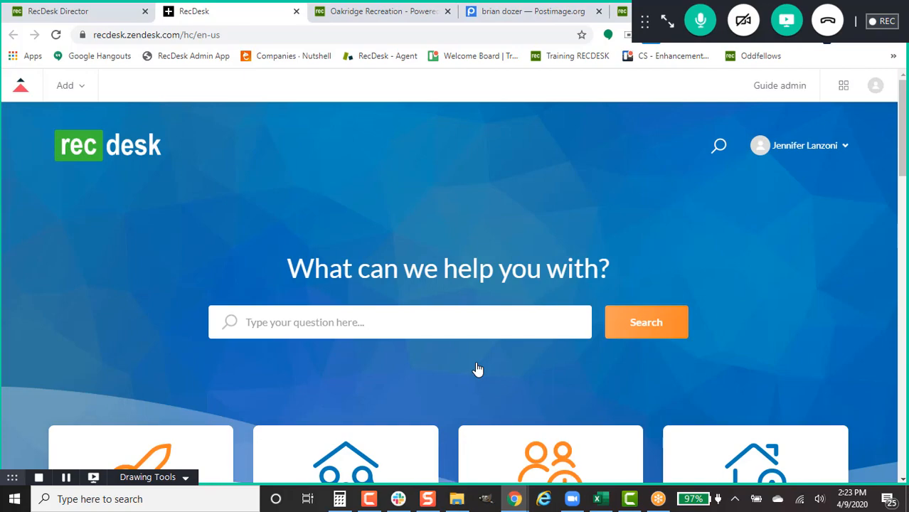
Step: Browse the help center's categories and promoted articles, then go back to the RecDesk Director tab
{"action": "scroll", "coordinate": [477, 368], "scroll_direction": "down", "scroll_amount": 10}
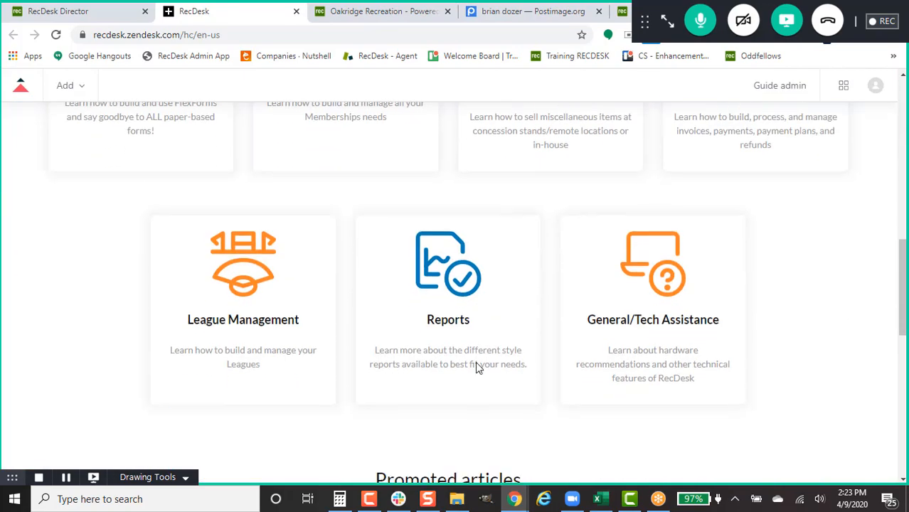
{"action": "scroll", "coordinate": [476, 367], "scroll_direction": "down", "scroll_amount": 5}
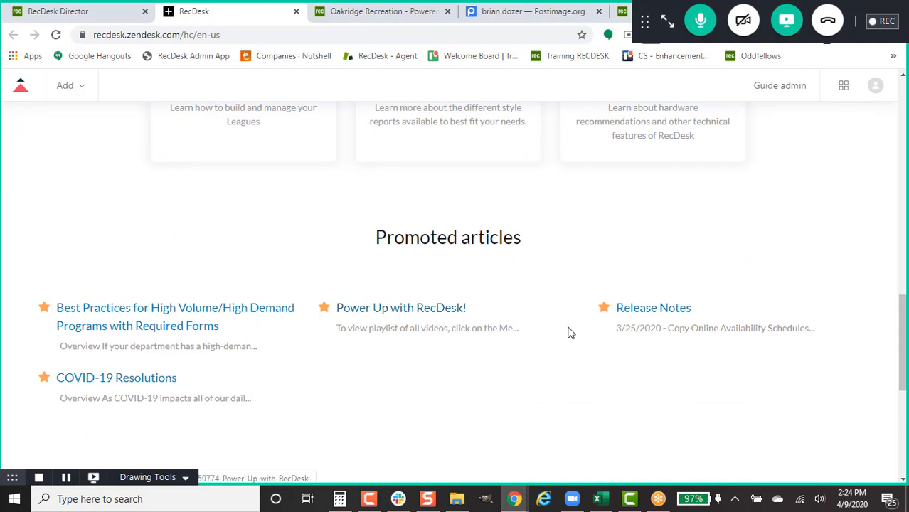
{"action": "scroll", "coordinate": [569, 333], "scroll_direction": "down", "scroll_amount": 1}
{"action": "scroll", "coordinate": [799, 376], "scroll_direction": "down", "scroll_amount": 5}
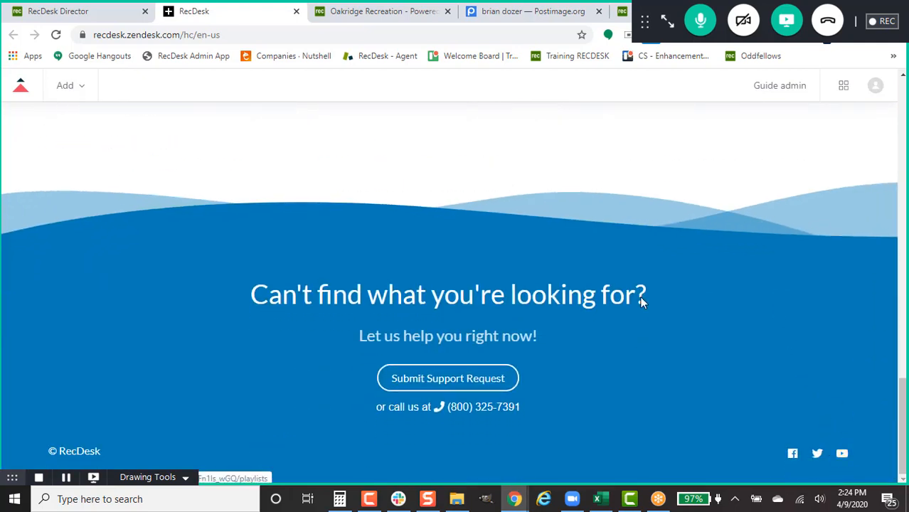
{"action": "scroll", "coordinate": [643, 299], "scroll_direction": "up", "scroll_amount": 3}
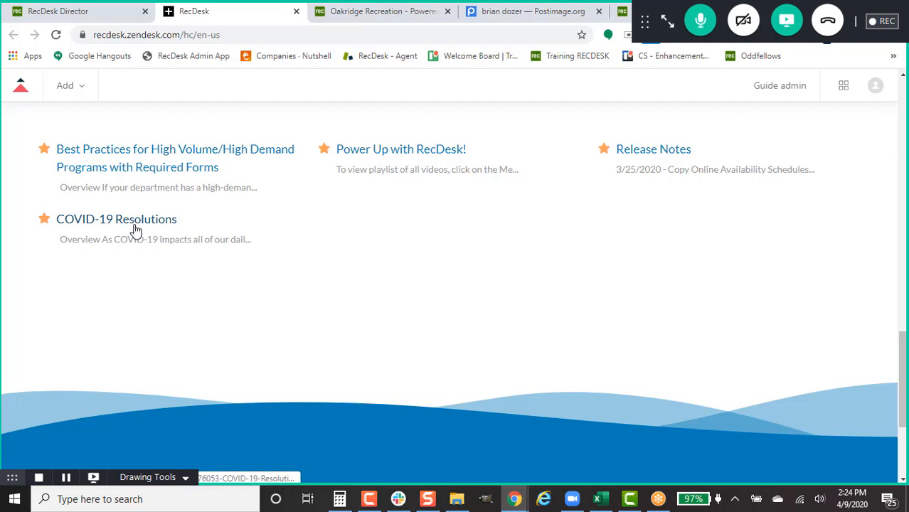
{"action": "scroll", "coordinate": [458, 276], "scroll_direction": "down", "scroll_amount": 3}
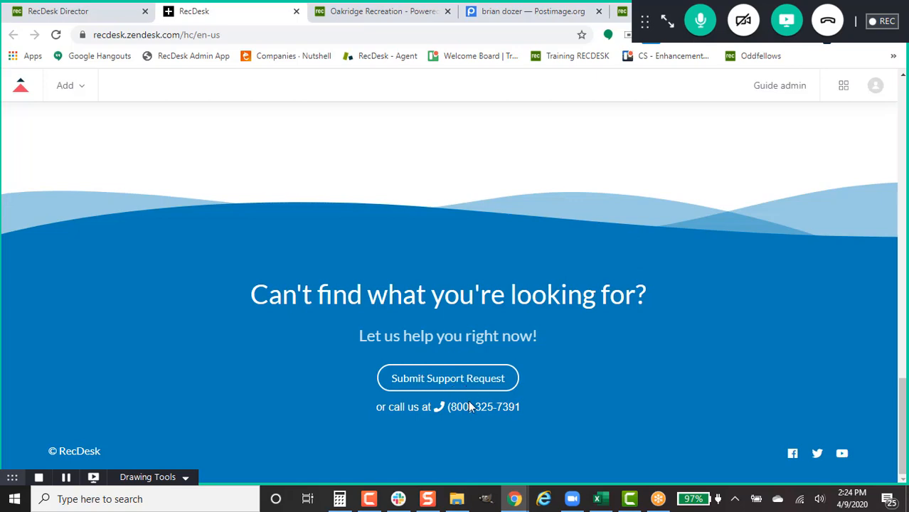
{"action": "scroll", "coordinate": [483, 332], "scroll_direction": "up", "scroll_amount": 5}
{"action": "scroll", "coordinate": [483, 333], "scroll_direction": "up", "scroll_amount": 5}
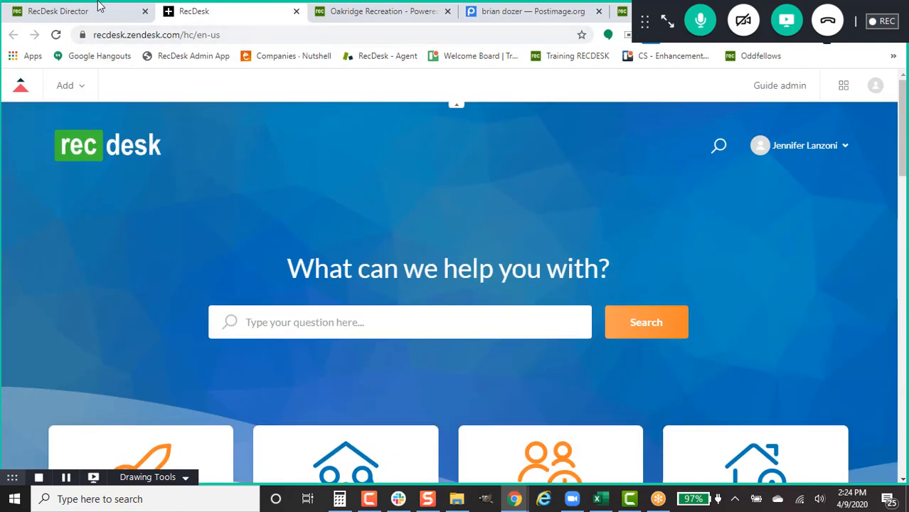
{"action": "left_click", "coordinate": [74, 10]}
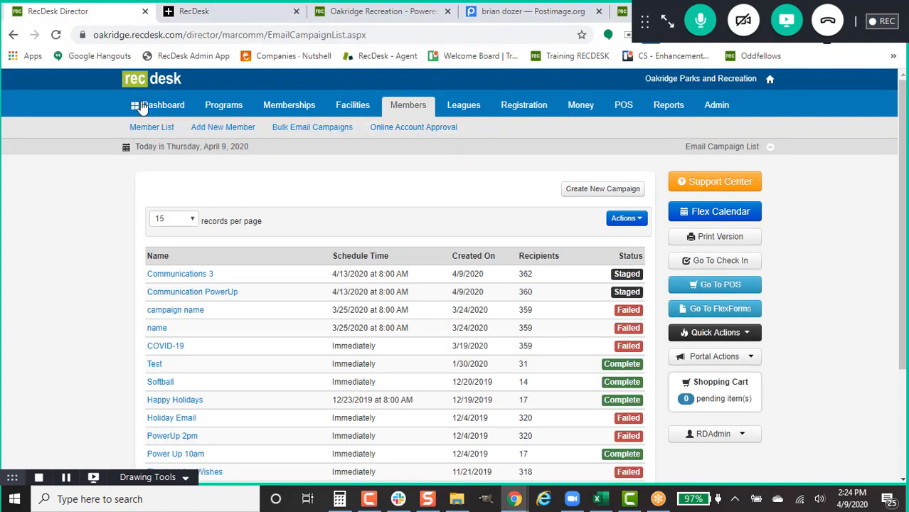
Step: Go through Dashboard and Programs to the $100 Gift Card - (2020) program page
{"action": "left_click", "coordinate": [163, 105]}
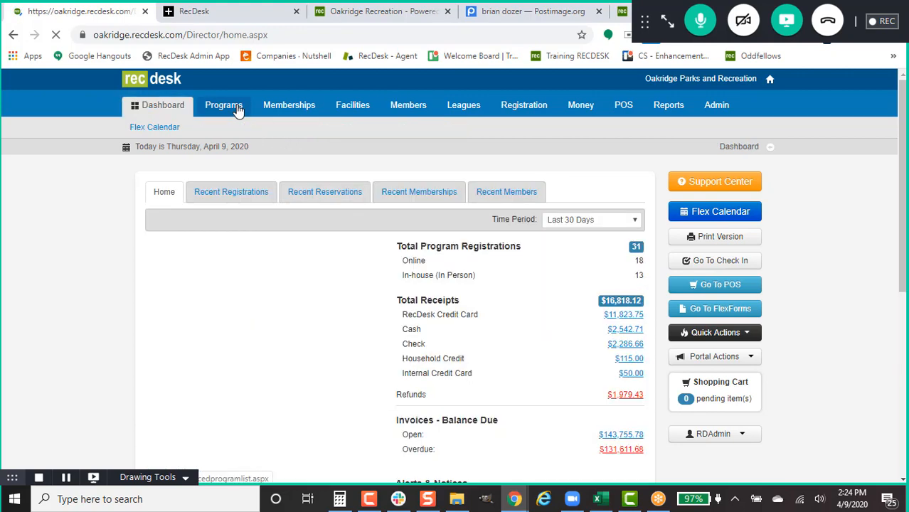
{"action": "left_click", "coordinate": [238, 106]}
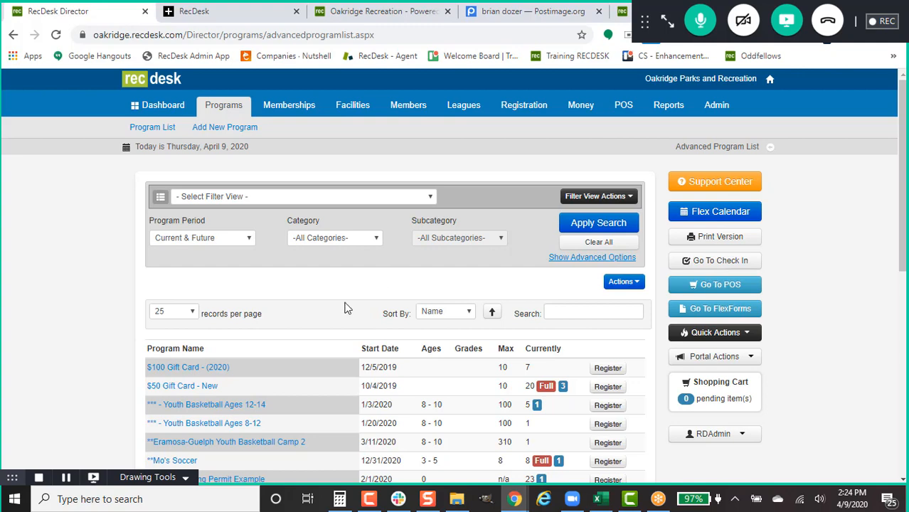
{"action": "left_click", "coordinate": [217, 370]}
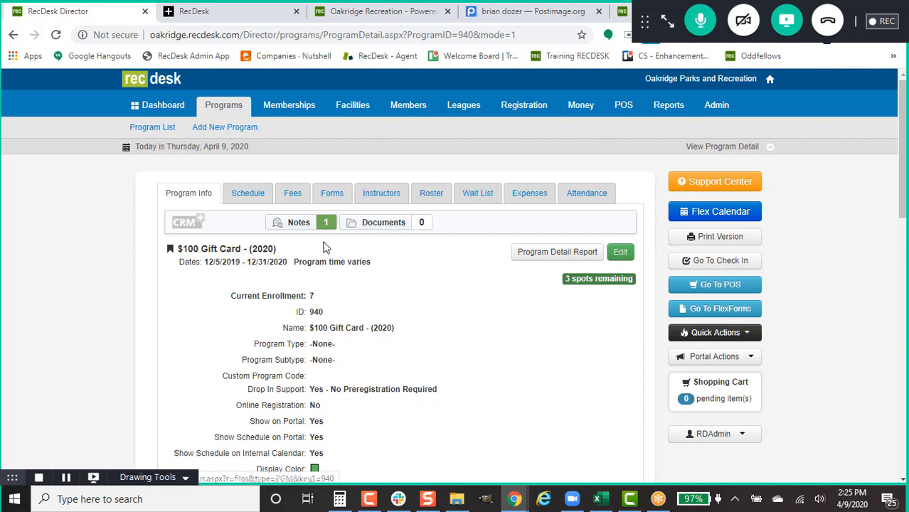
{"action": "left_click", "coordinate": [299, 223]}
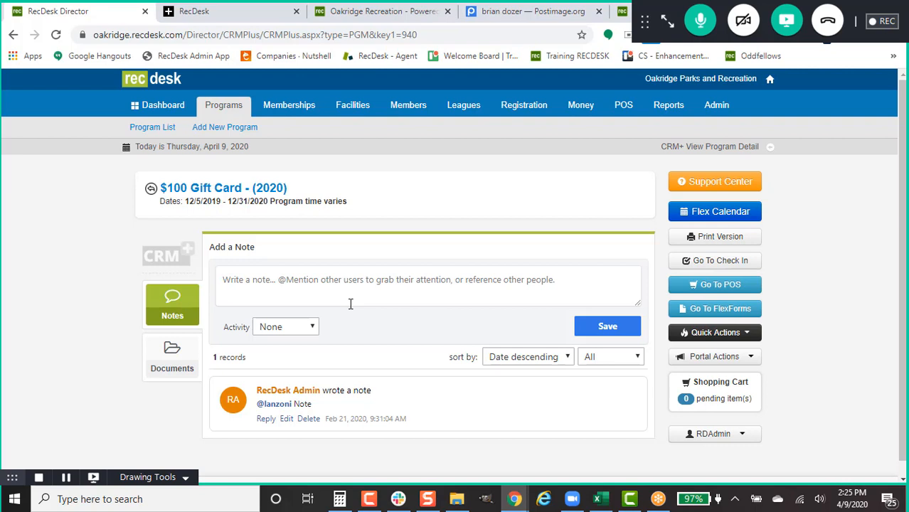
{"action": "left_click", "coordinate": [339, 283]}
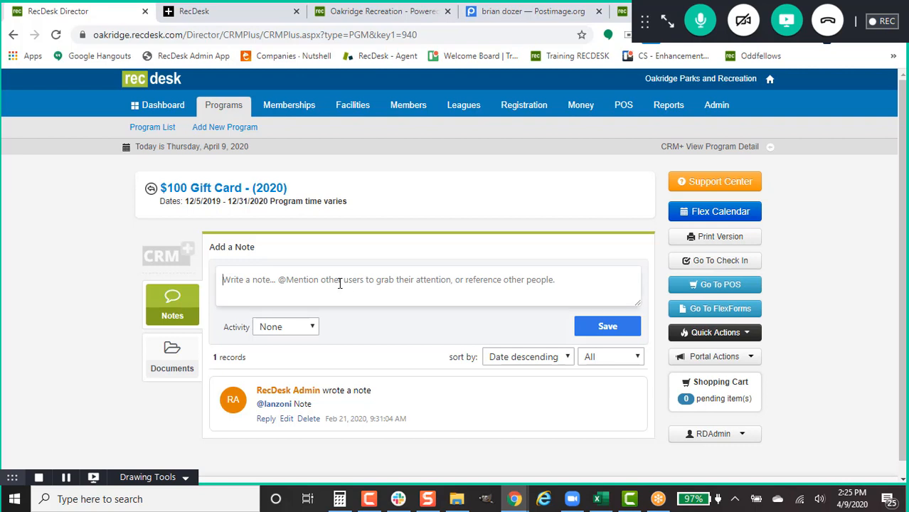
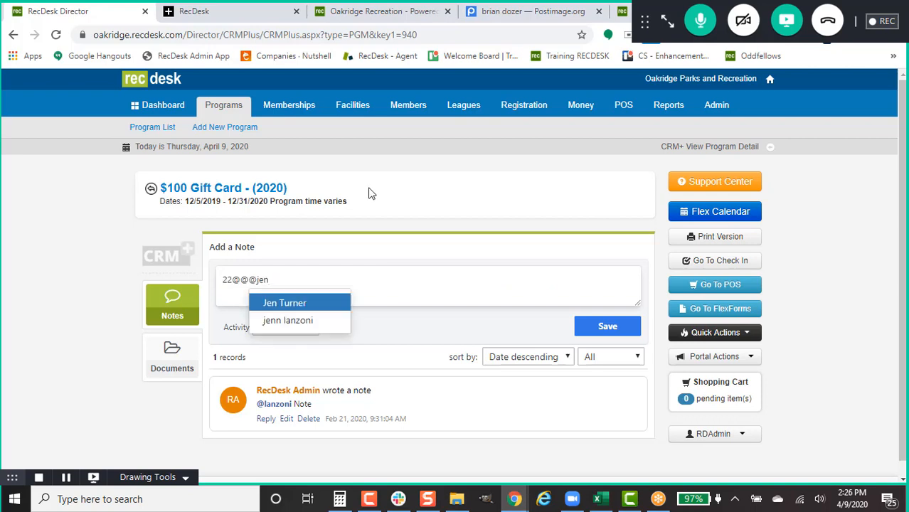
{"action": "left_click", "coordinate": [292, 321]}
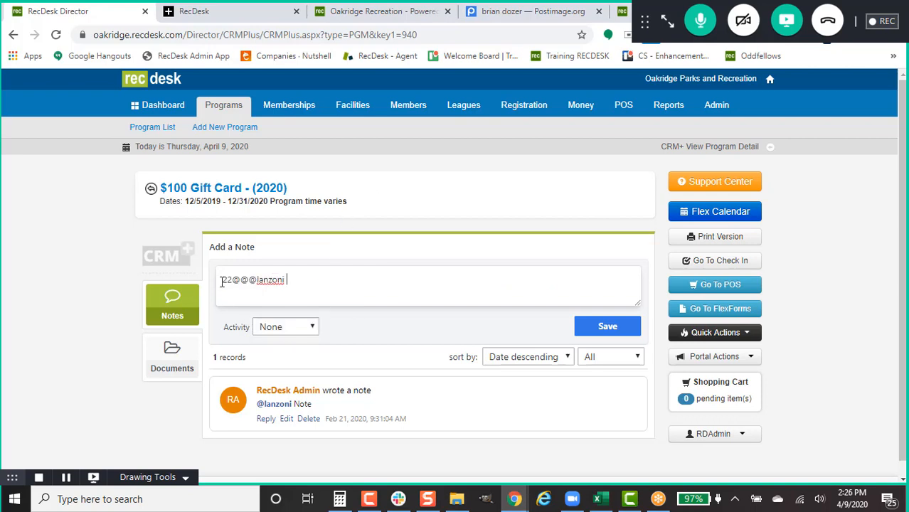
{"action": "left_click_drag", "start_coordinate": [248, 280], "coordinate": [184, 278]}
{"action": "key", "text": "BackSpace"}
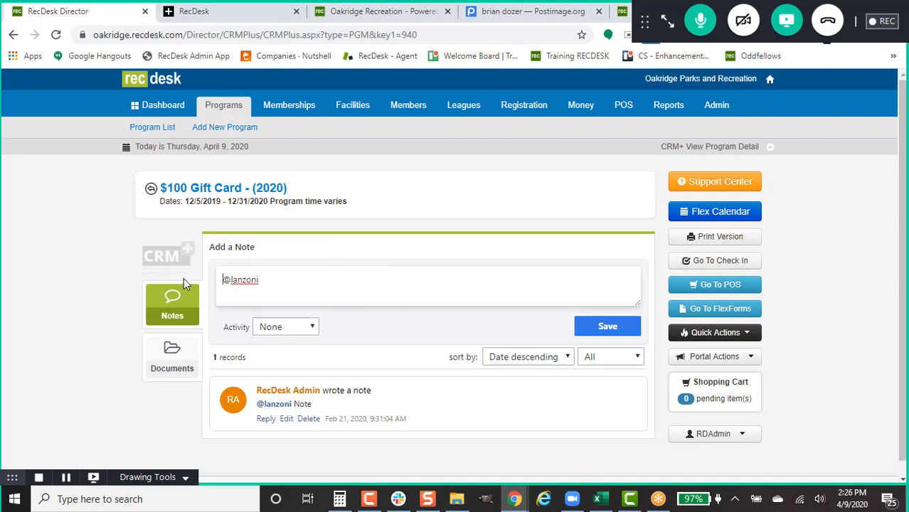
{"action": "left_click", "coordinate": [418, 285]}
Step: Add 'Please check on this program and let me know if it will still be running.', set activity Other, and save
{"action": "type", "text": "Please check on this program and let me know if it will still be running."}
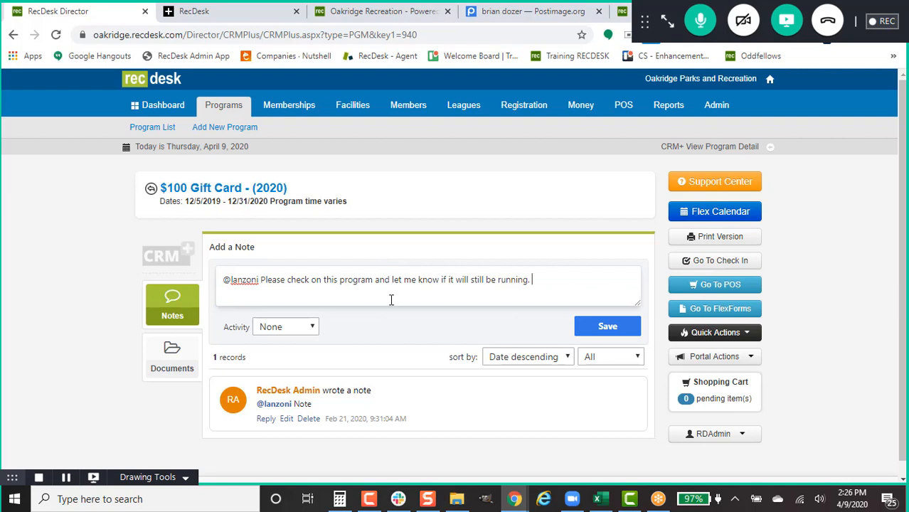
{"action": "left_click", "coordinate": [304, 328]}
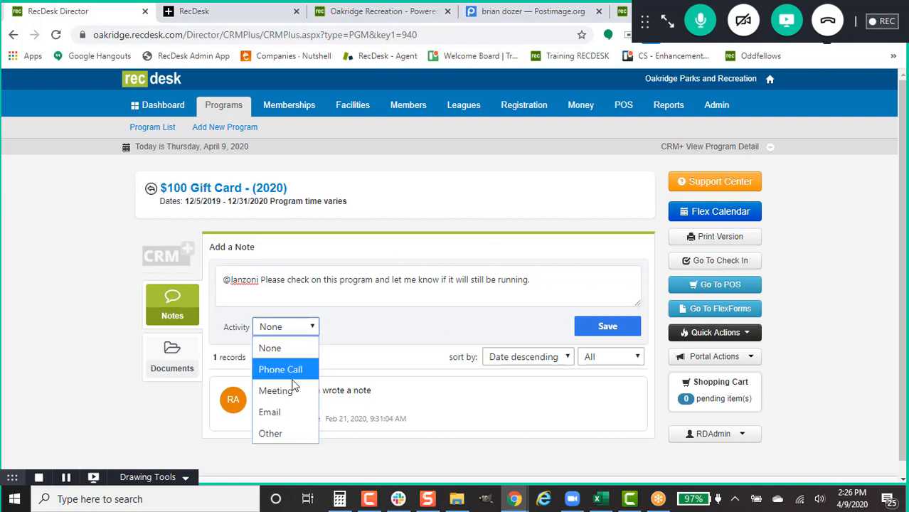
{"action": "left_click", "coordinate": [300, 433]}
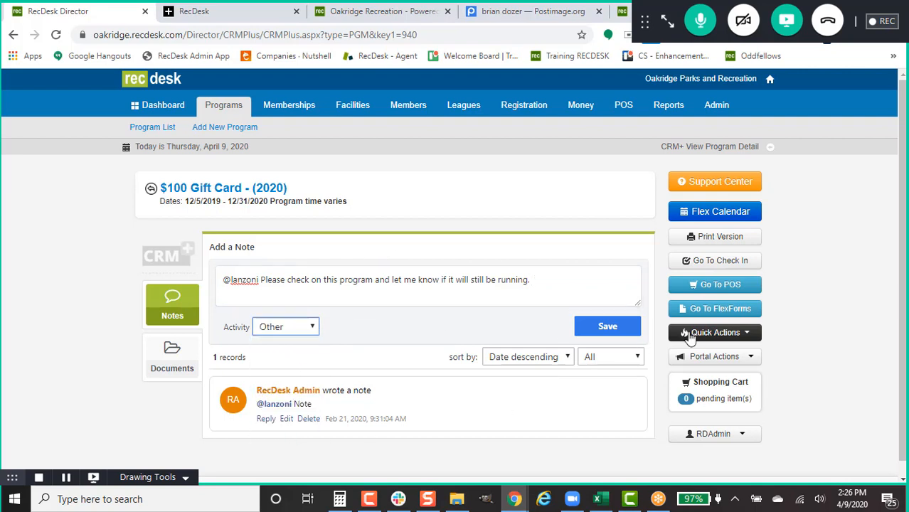
{"action": "left_click", "coordinate": [578, 331]}
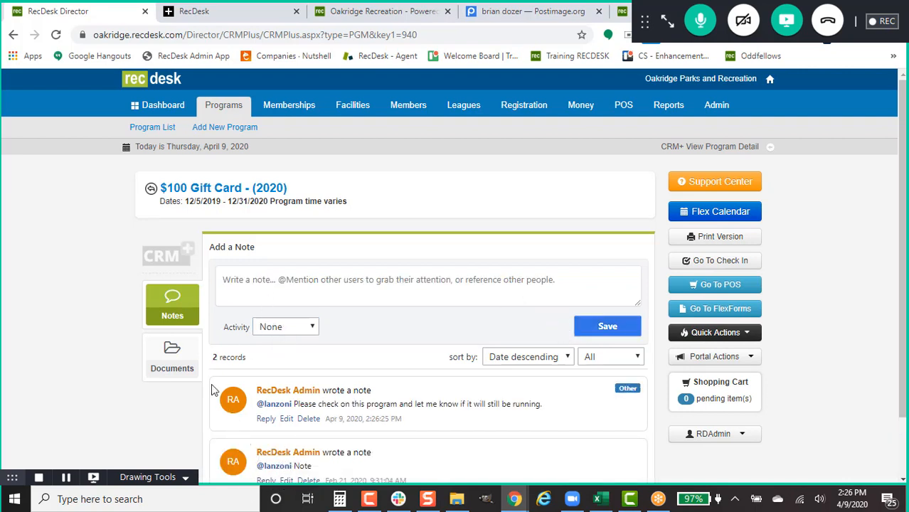
{"action": "left_click", "coordinate": [180, 349]}
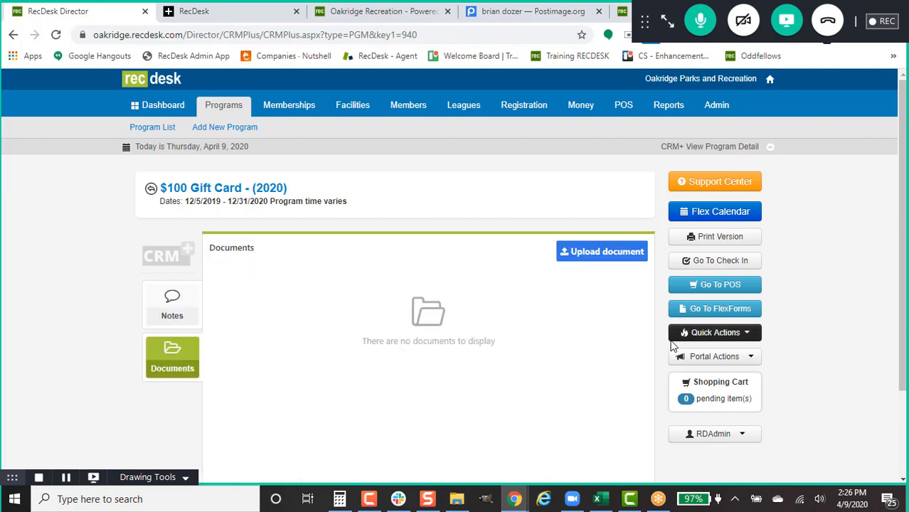
{"action": "scroll", "coordinate": [465, 344], "scroll_direction": "down", "scroll_amount": 1}
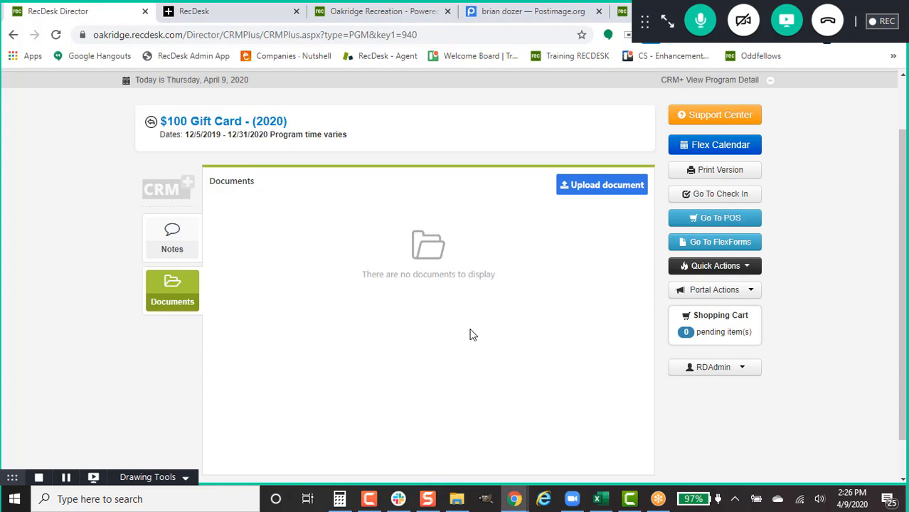
{"action": "left_click", "coordinate": [575, 185]}
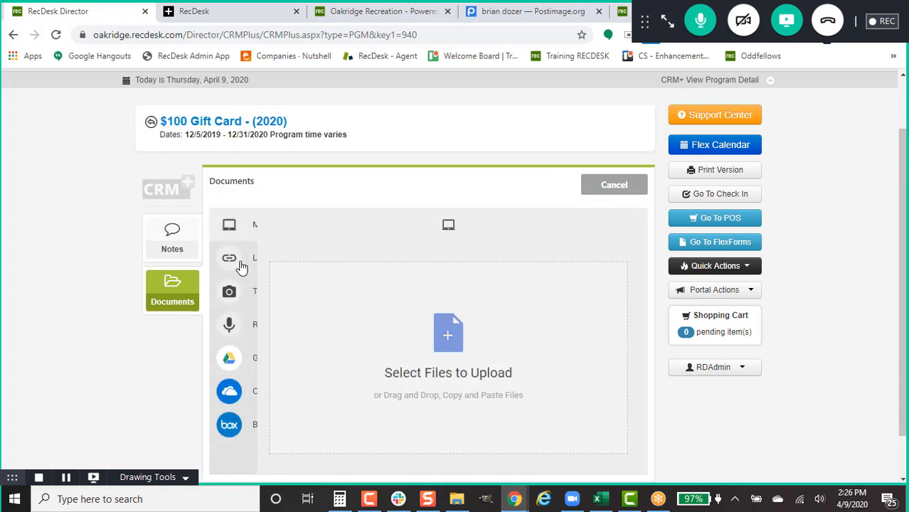
{"action": "mouse_move", "coordinate": [229, 258]}
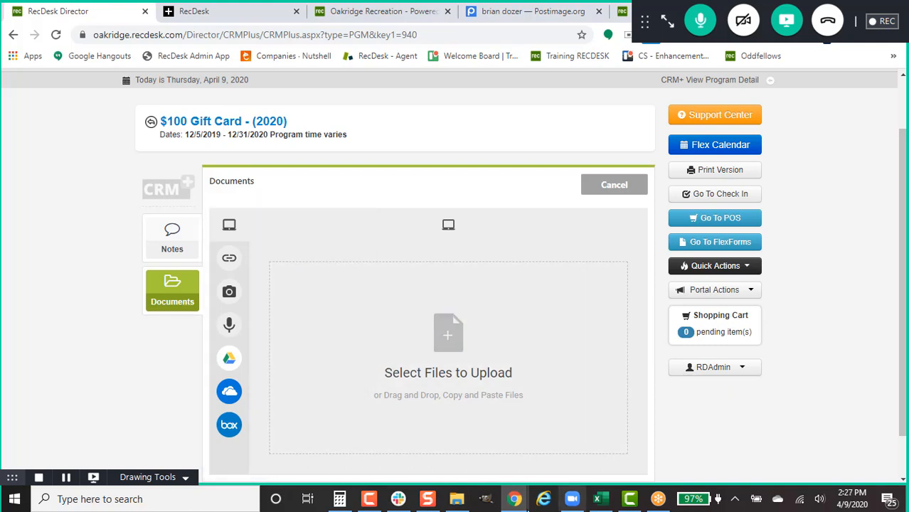
{"action": "left_click", "coordinate": [457, 498]}
{"action": "left_click_drag", "start_coordinate": [707, 198], "coordinate": [384, 367]}
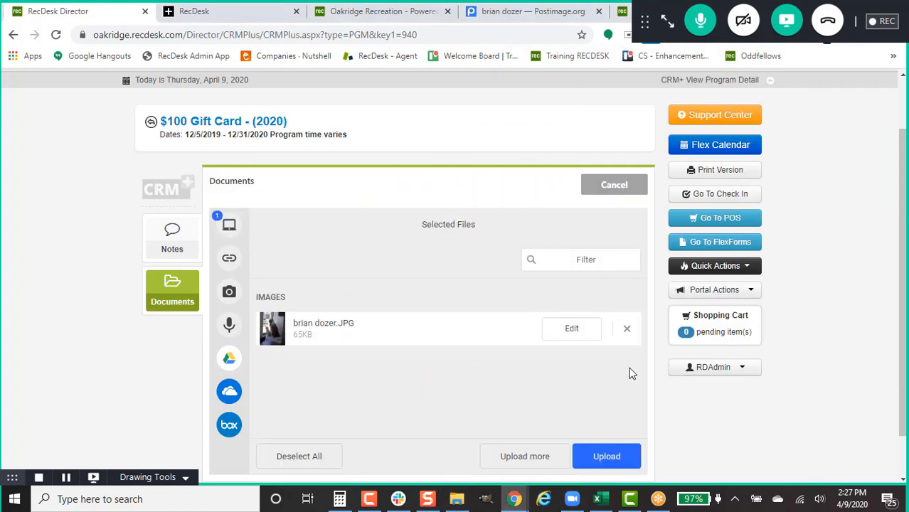
{"action": "left_click", "coordinate": [606, 457]}
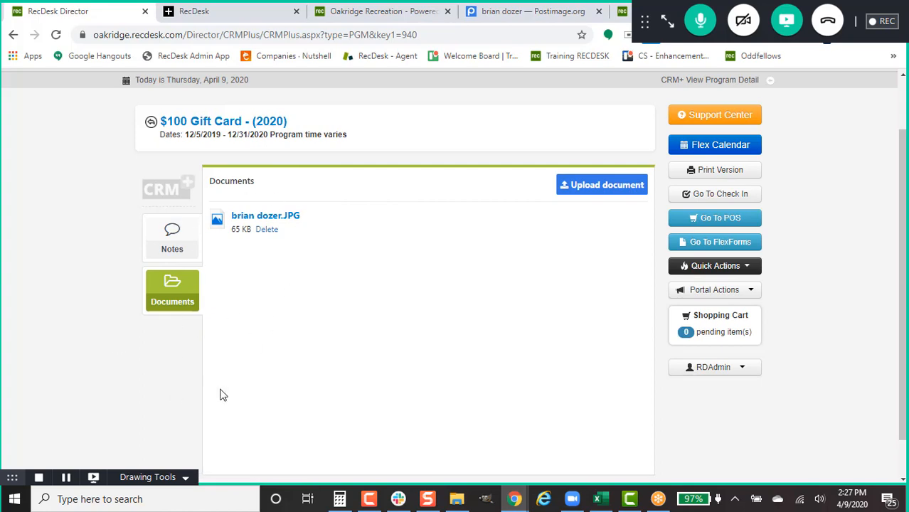
Step: Preview the uploaded dog photo to confirm it displays correctly, then close the preview
{"action": "left_click", "coordinate": [279, 217]}
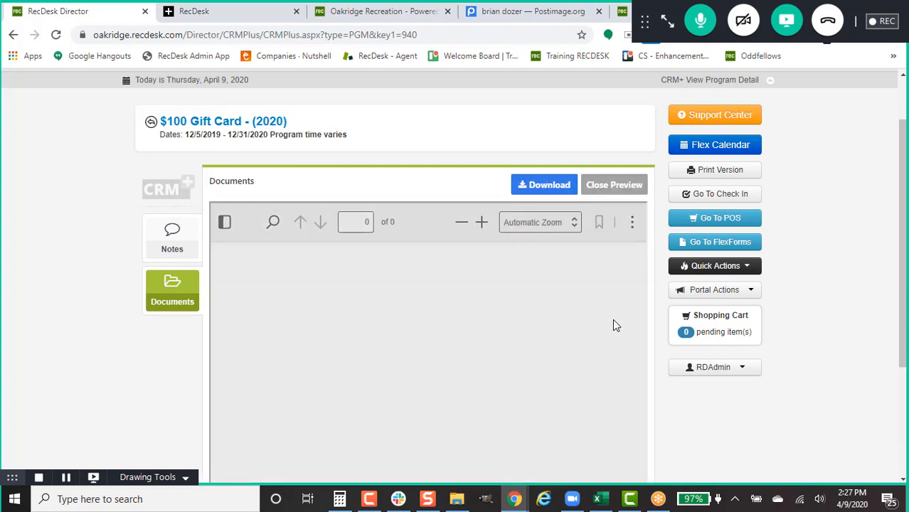
{"action": "scroll", "coordinate": [602, 330], "scroll_direction": "down", "scroll_amount": 3}
{"action": "scroll", "coordinate": [602, 336], "scroll_direction": "up", "scroll_amount": 3}
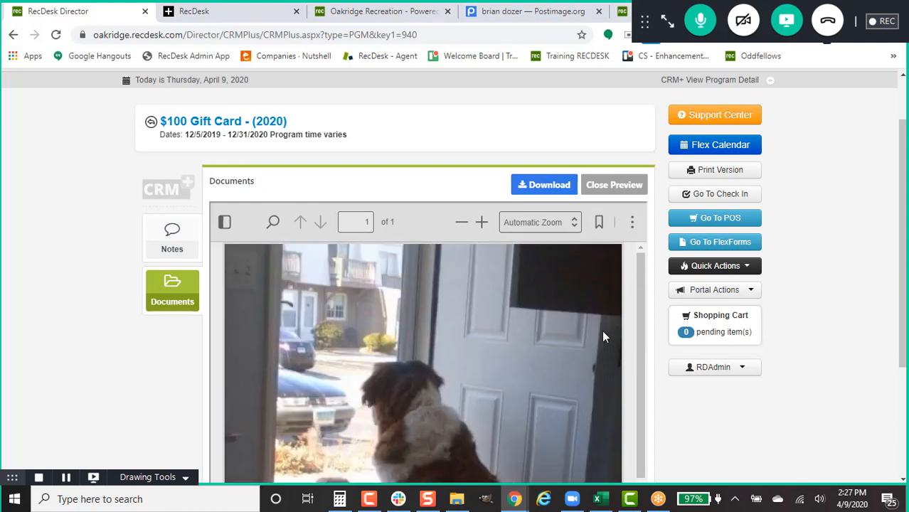
{"action": "left_click", "coordinate": [613, 185]}
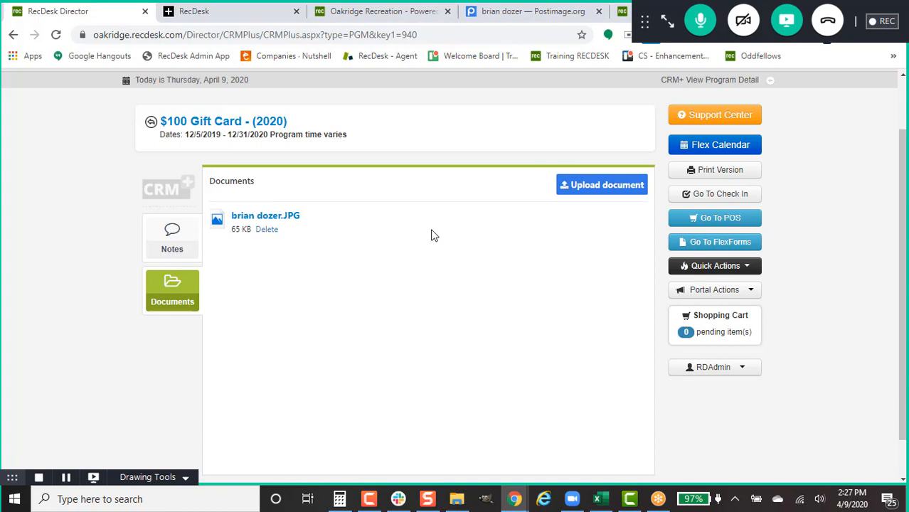
{"action": "scroll", "coordinate": [431, 235], "scroll_direction": "up", "scroll_amount": 2}
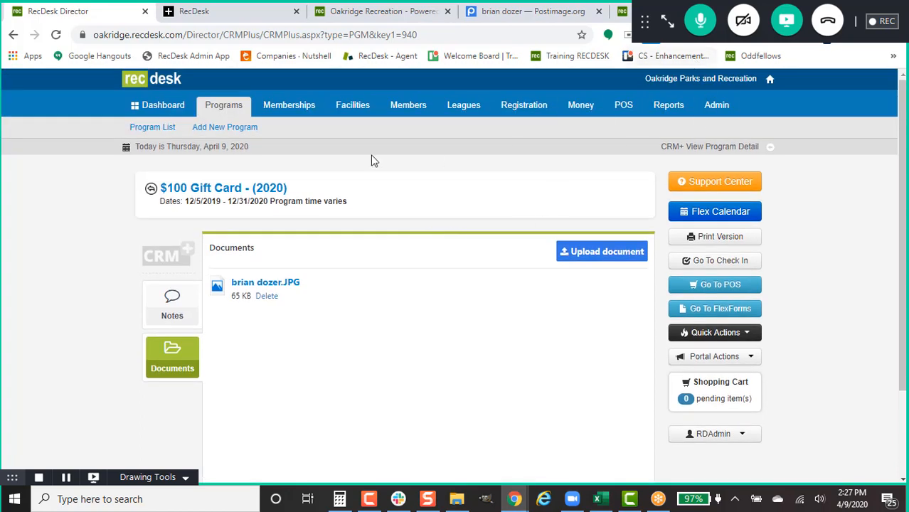
{"action": "left_click", "coordinate": [171, 108]}
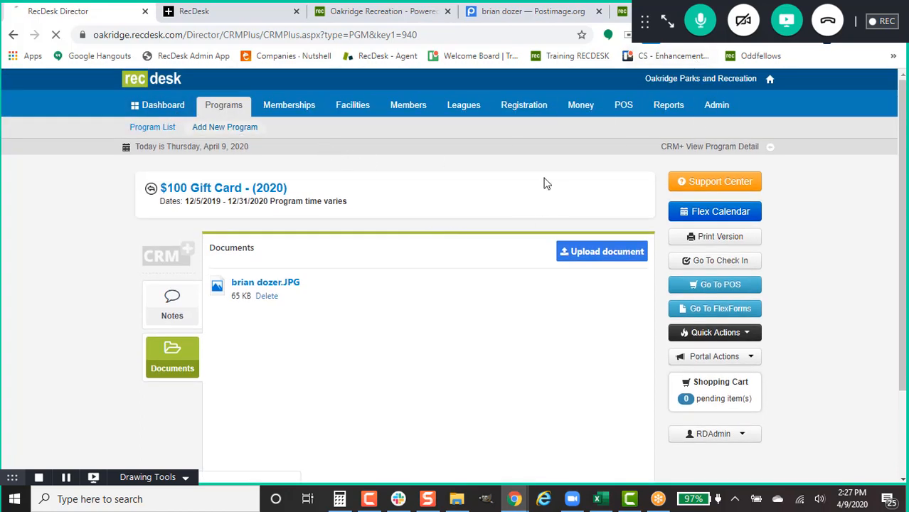
Step: Expand the GoToMeeting side panel and show the chat with attendees' questions
{"action": "left_click", "coordinate": [667, 21]}
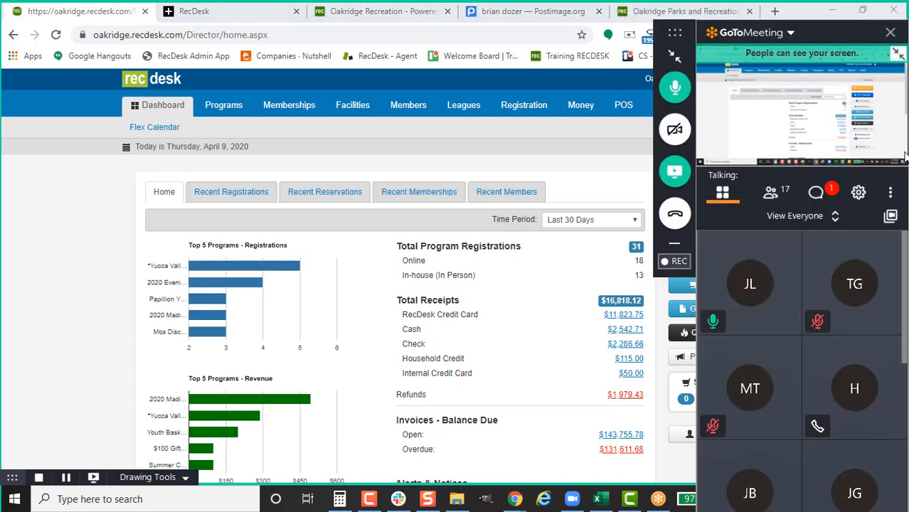
{"action": "left_click", "coordinate": [816, 193]}
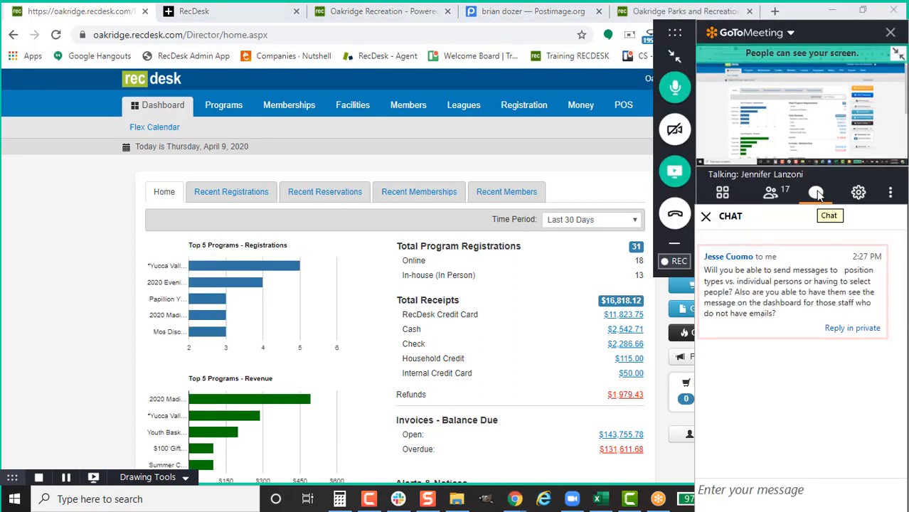